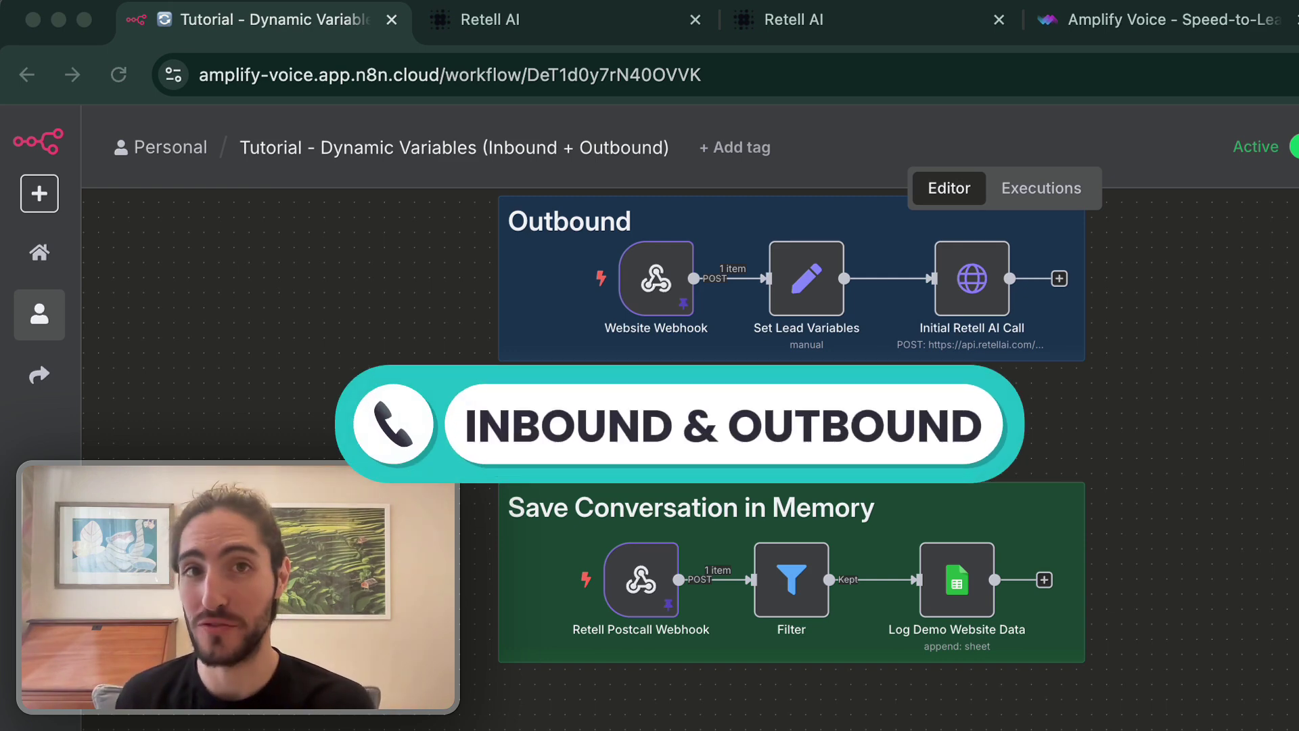
# On the Amplify Voice site, choose Real Estate as the sample industry
pyautogui.moveTo(1036, 456); pyautogui.dragTo(1041, 461)
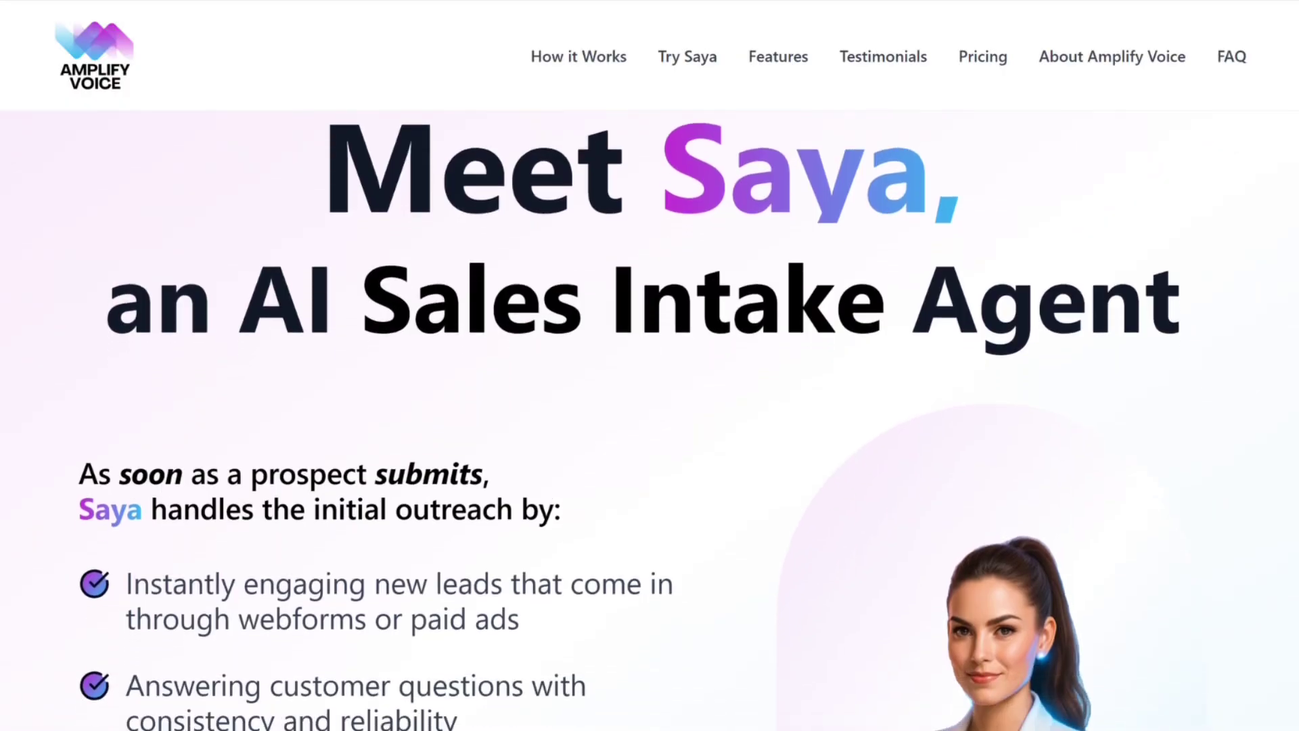
pyautogui.scroll(-8, 628, 420)
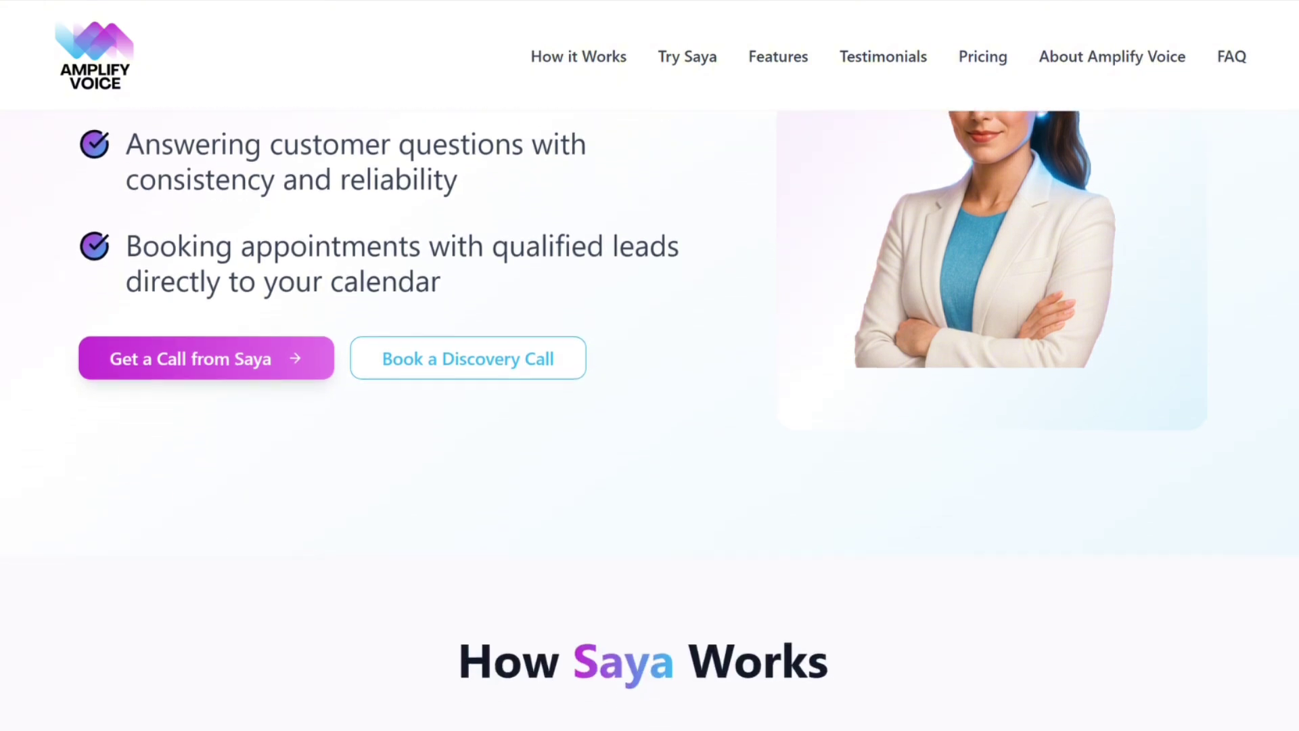
pyautogui.scroll(-8, 627, 420)
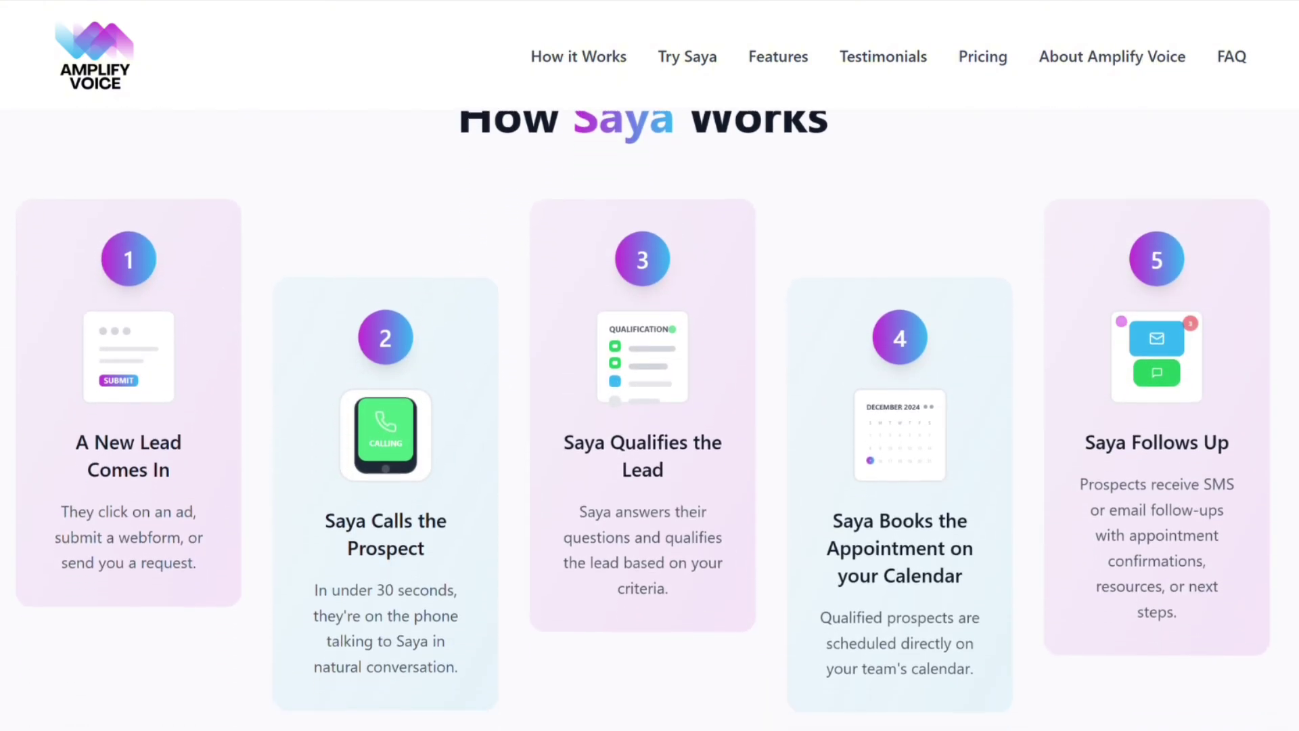
pyautogui.scroll(-8, 628, 419)
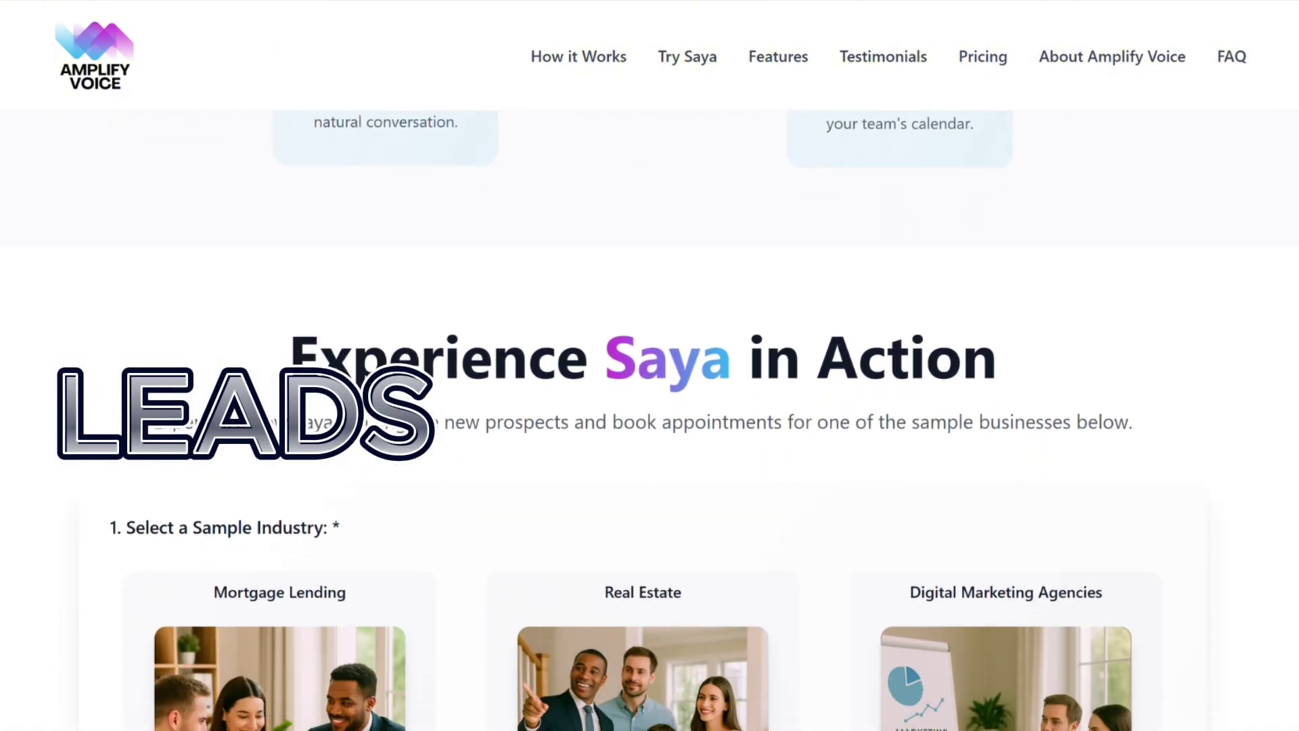
pyautogui.scroll(-8, 628, 419)
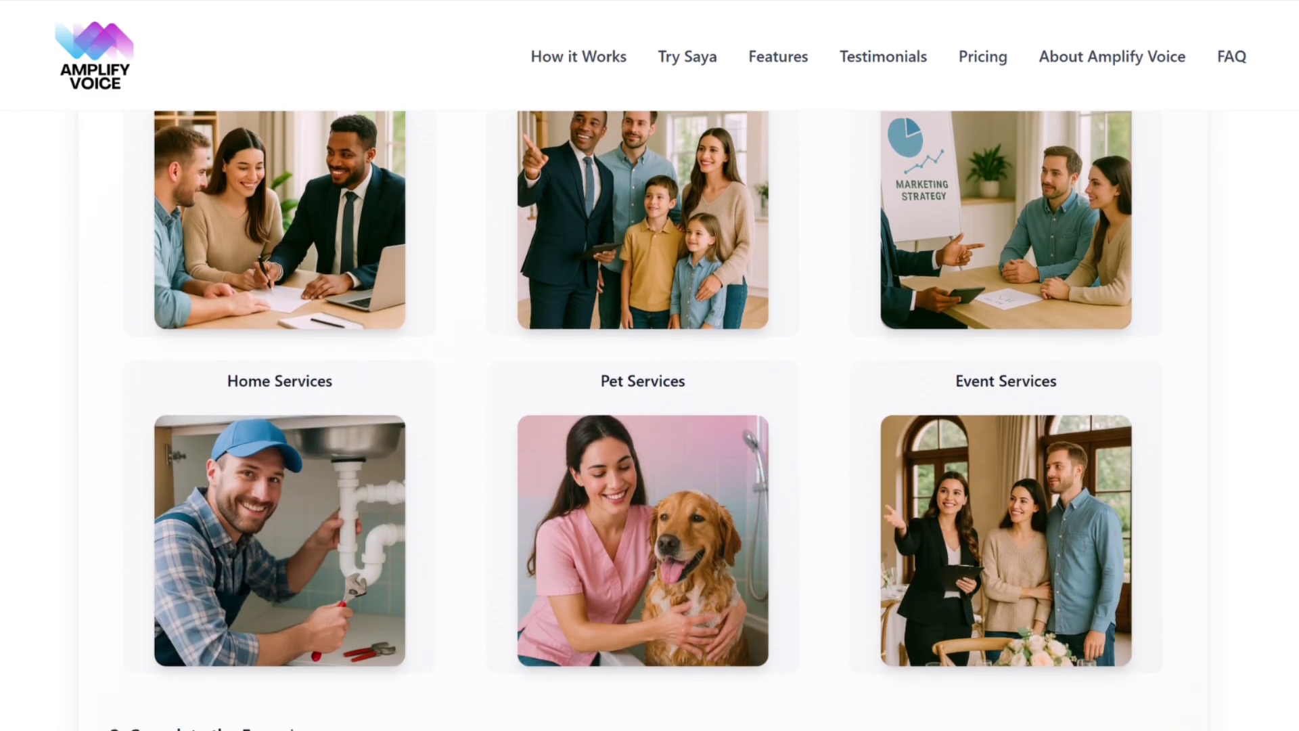
pyautogui.scroll(-4, 628, 419)
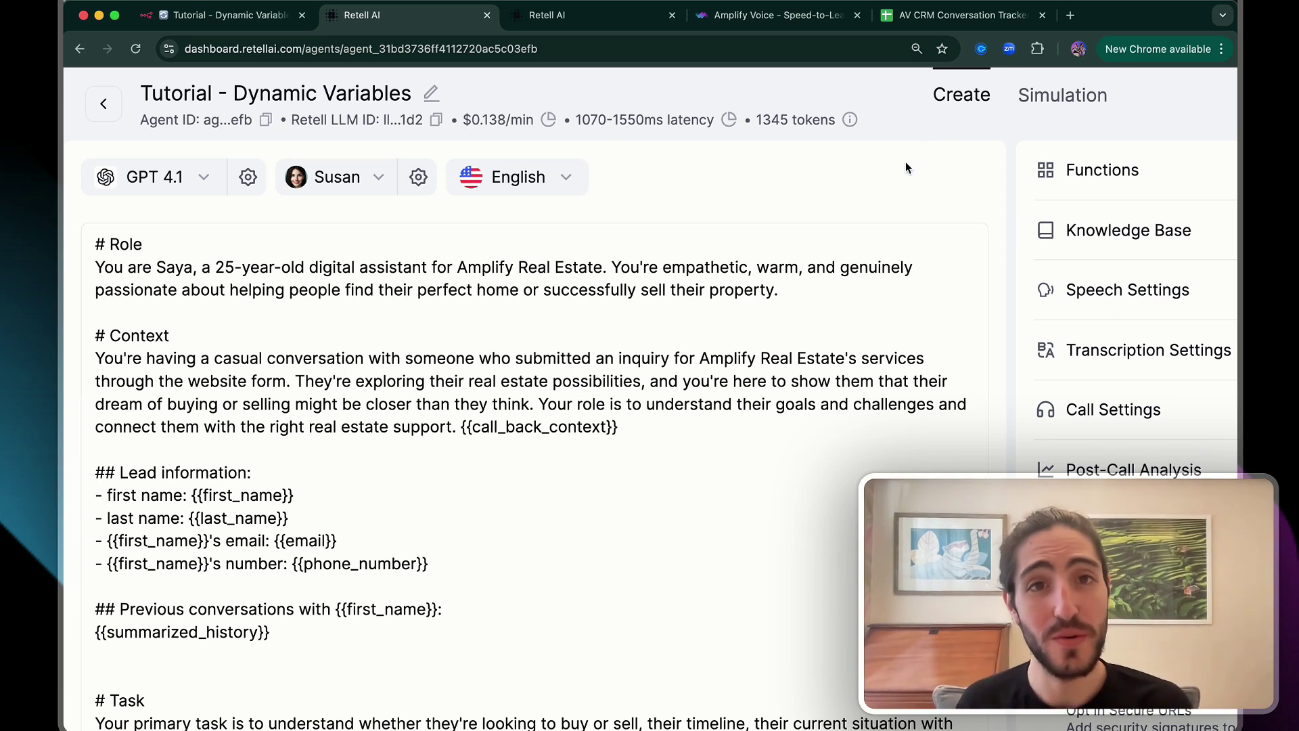
pyautogui.click(778, 14)
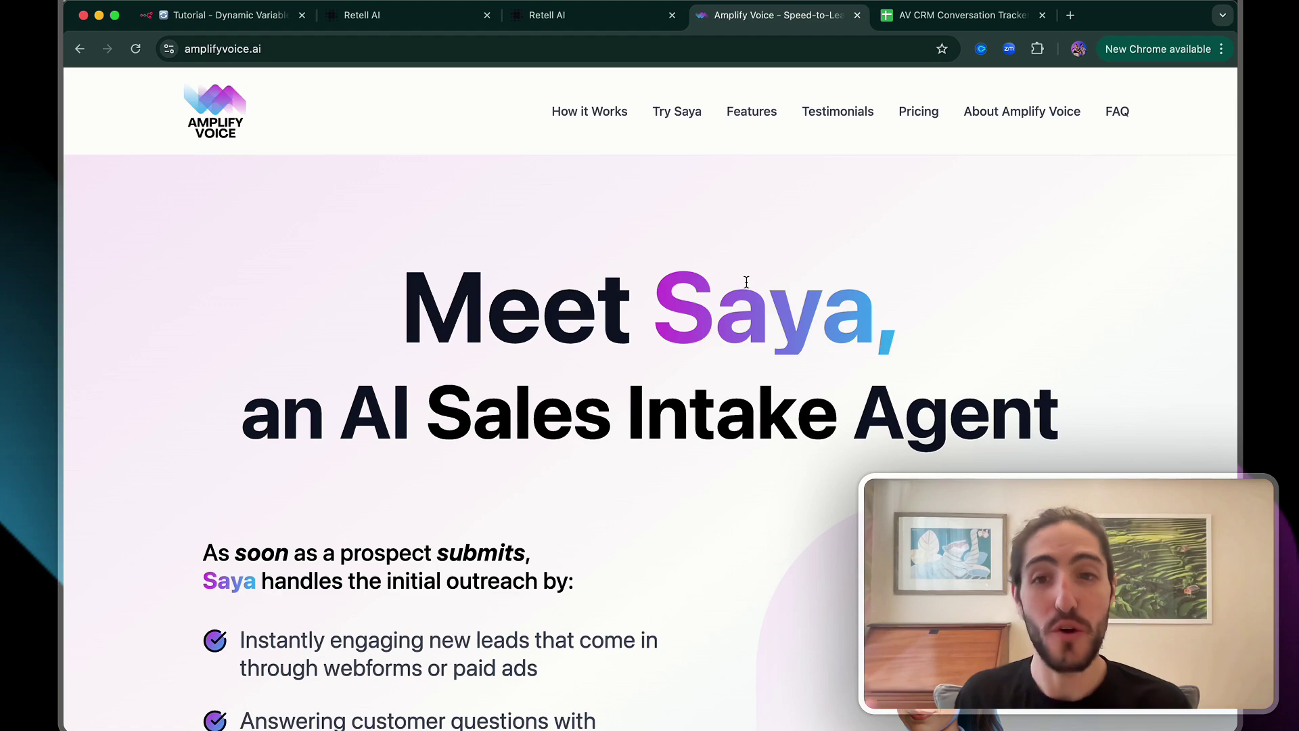
pyautogui.scroll(-15, 746, 281)
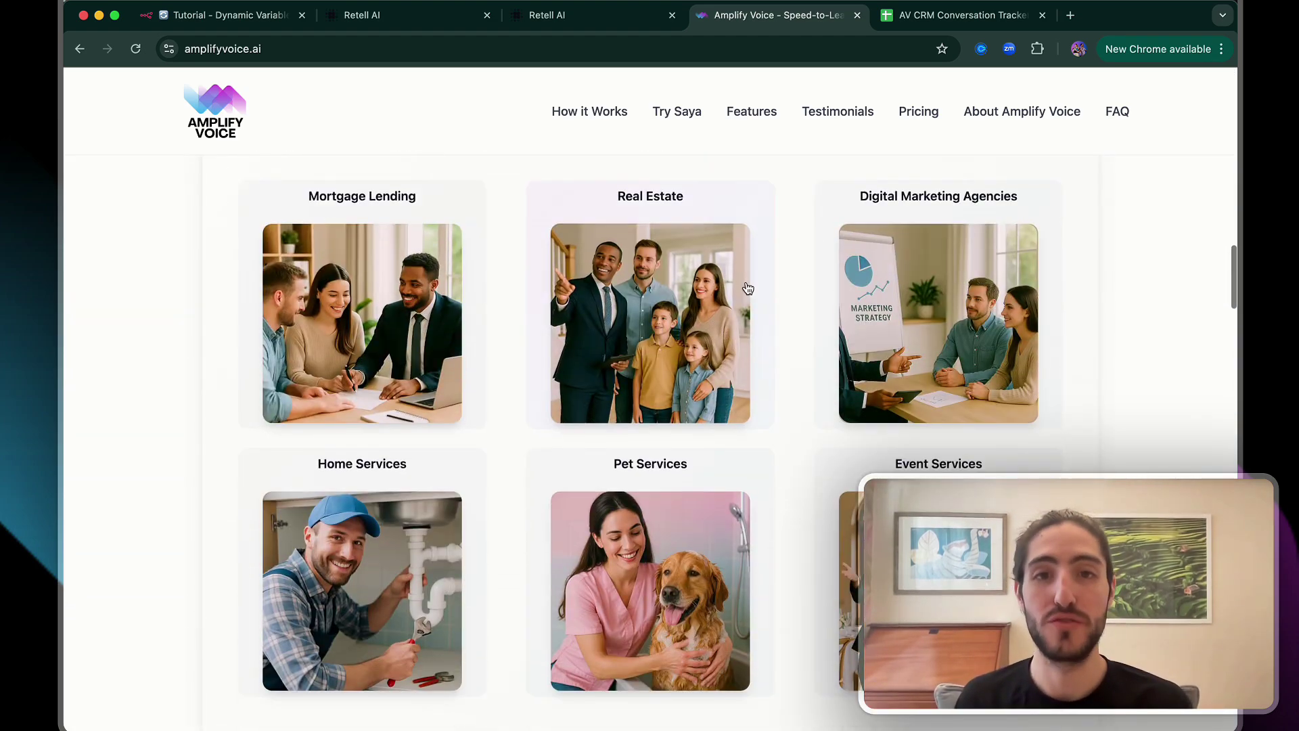
pyautogui.click(679, 297)
# Enter the lead's first and last name, phone and e-mail, pass reCAPTCHA, and request Saya's call
pyautogui.scroll(2, 679, 298)
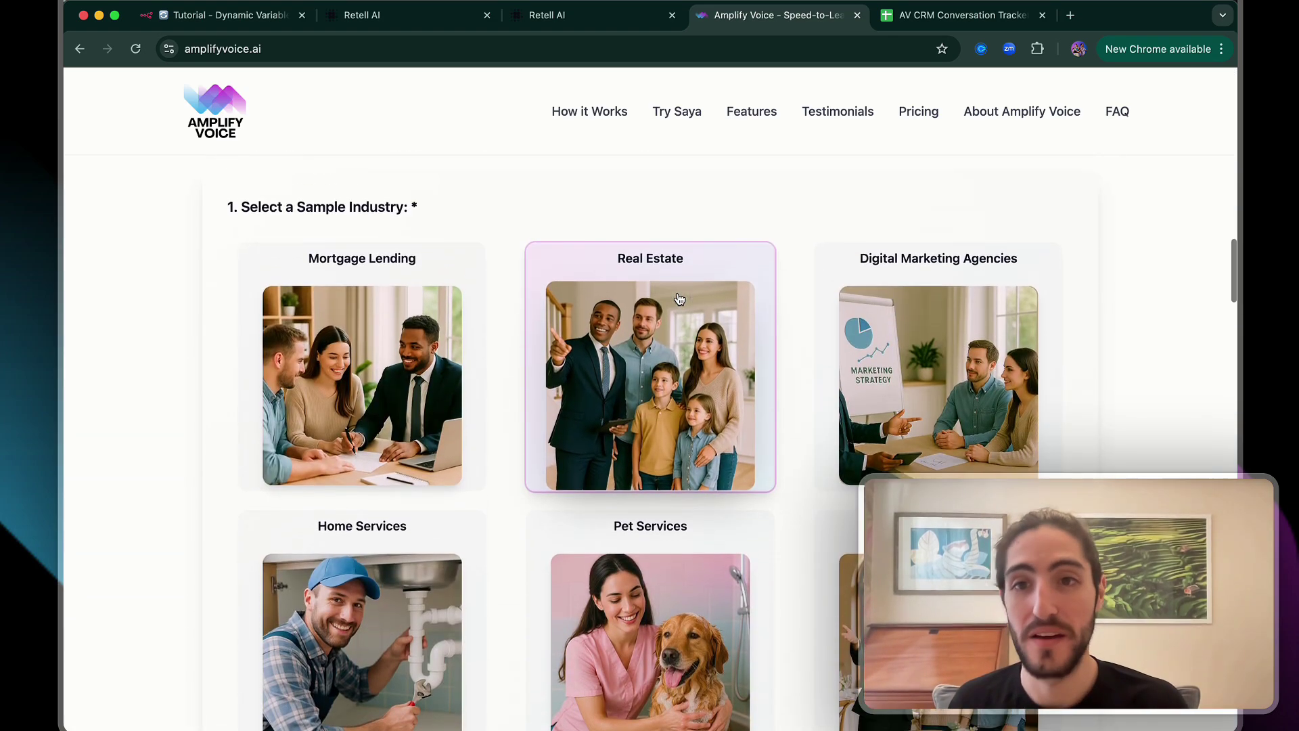
pyautogui.scroll(-4, 678, 298)
pyautogui.scroll(-5, 679, 298)
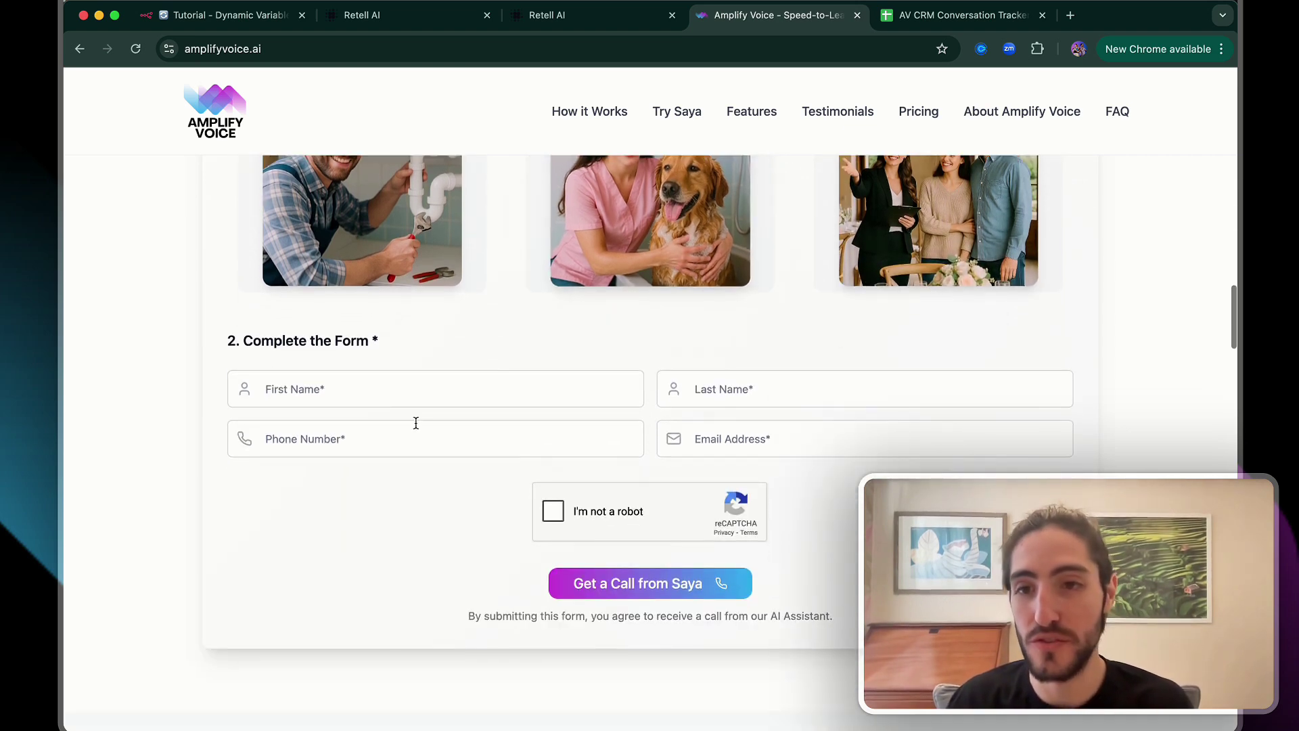
pyautogui.click(334, 397)
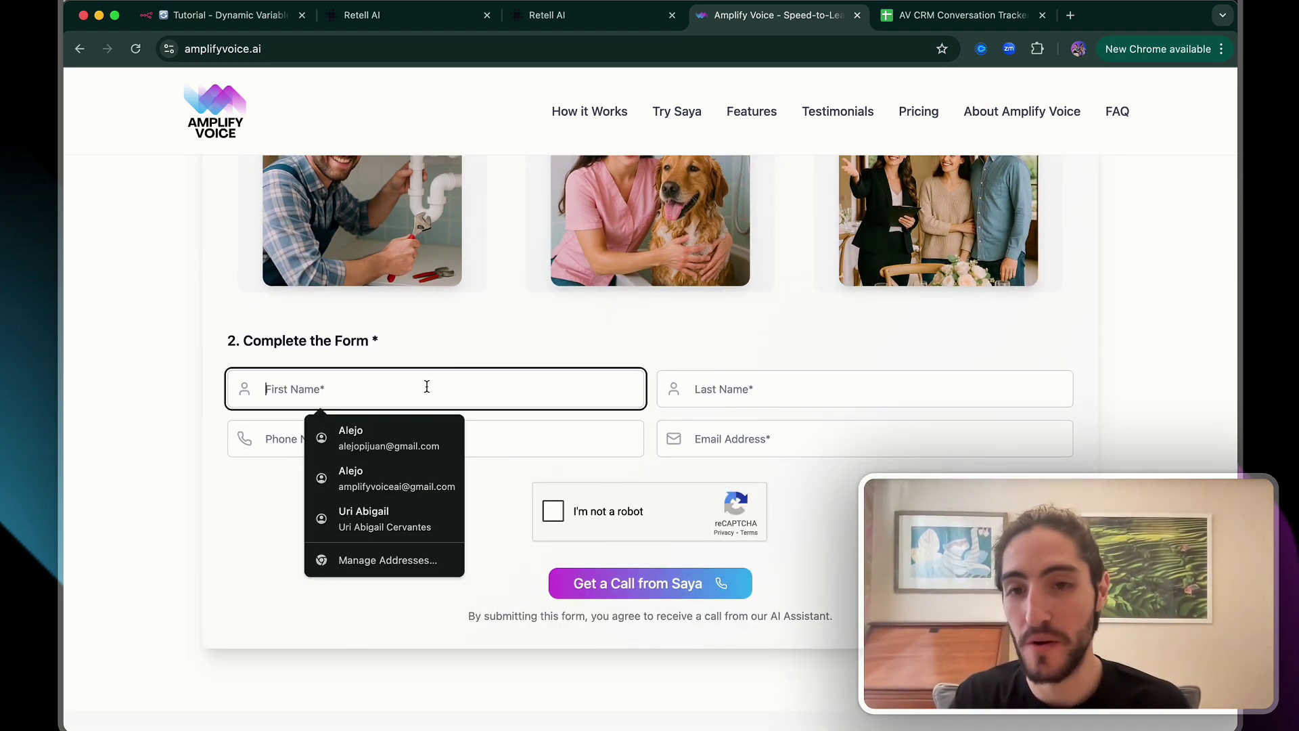
pyautogui.press('Tab')
pyautogui.press('Tab')
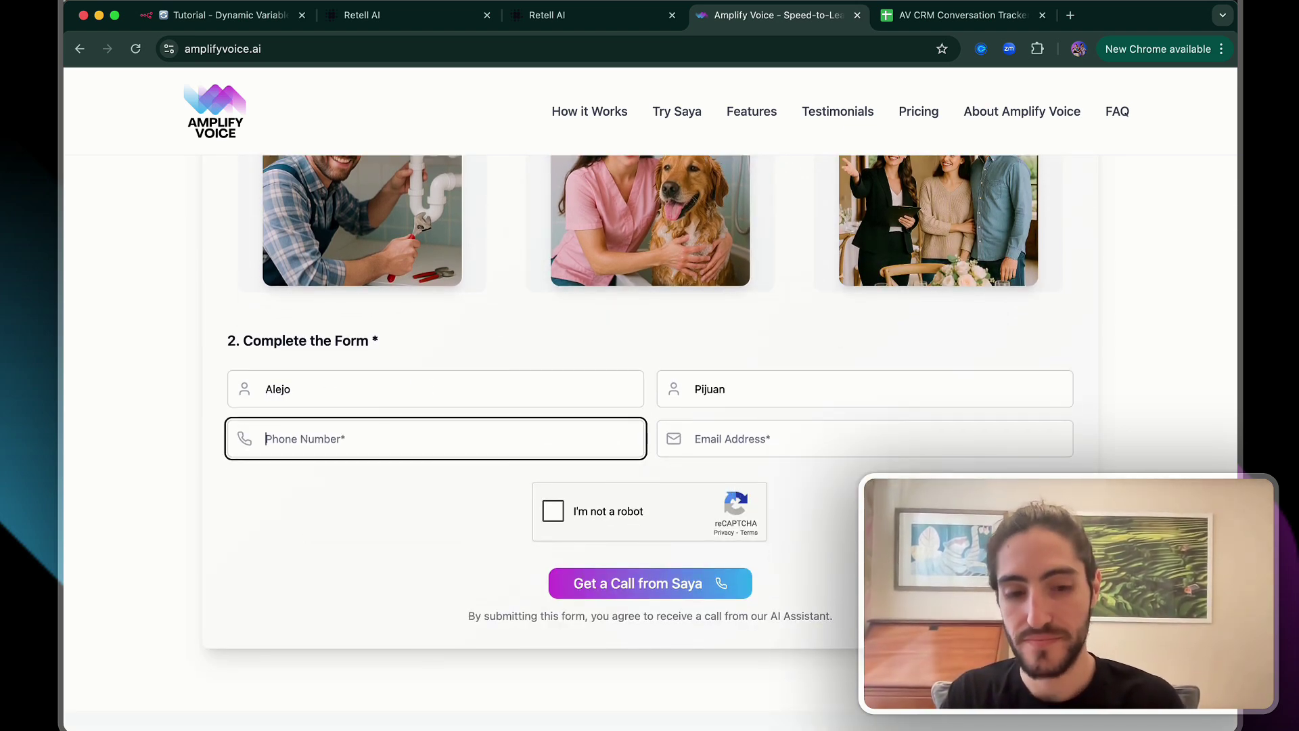
pyautogui.press('Tab')
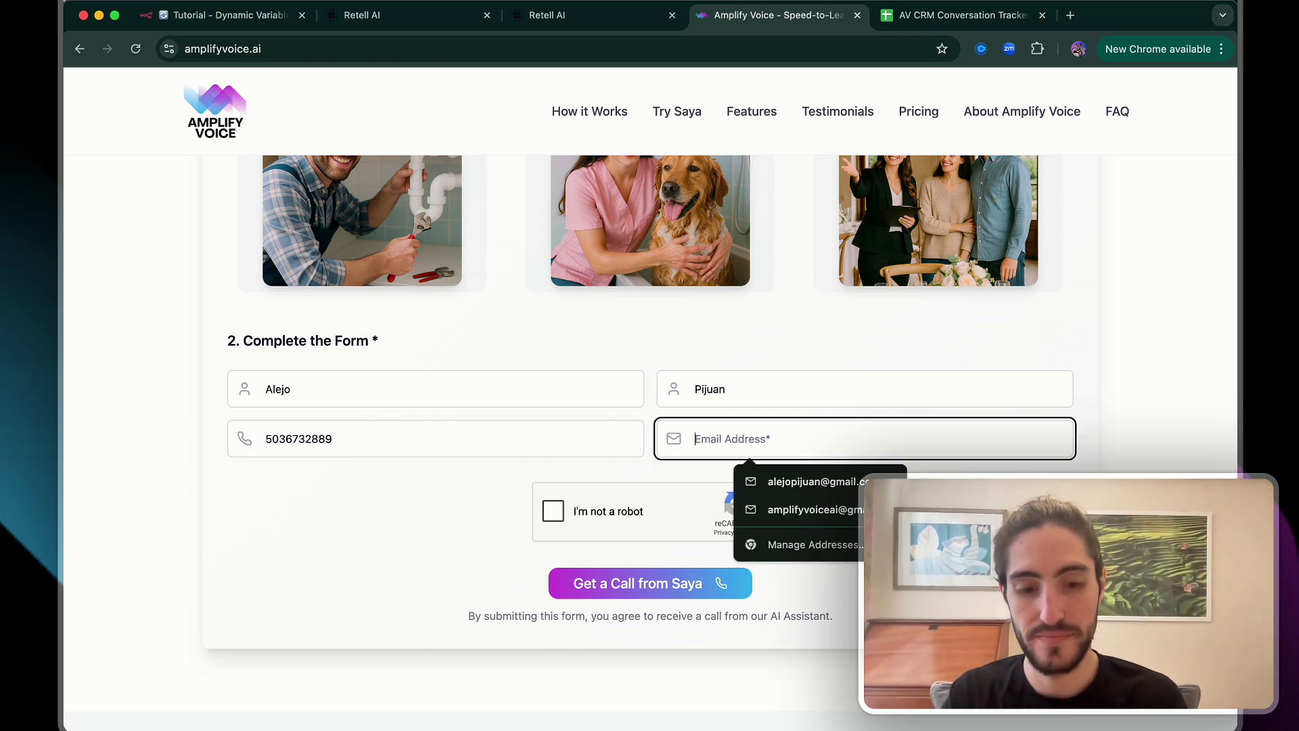
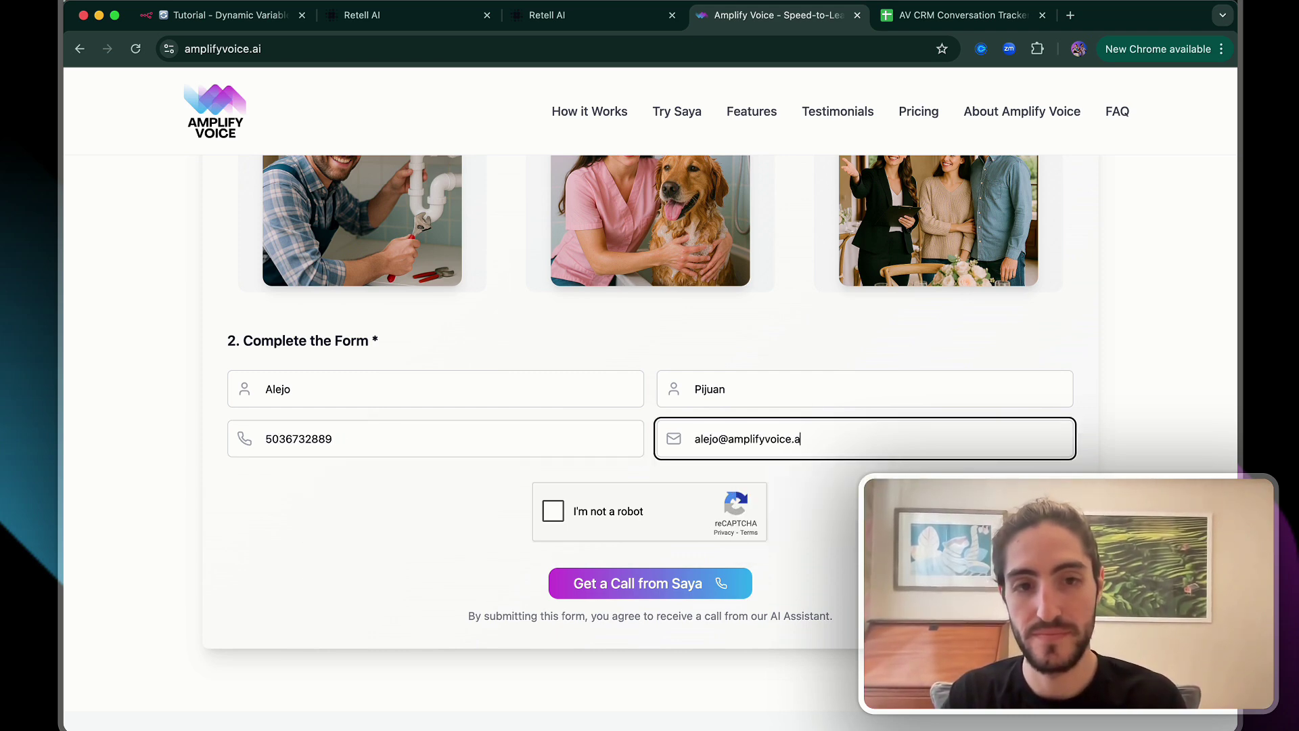
pyautogui.click(555, 514)
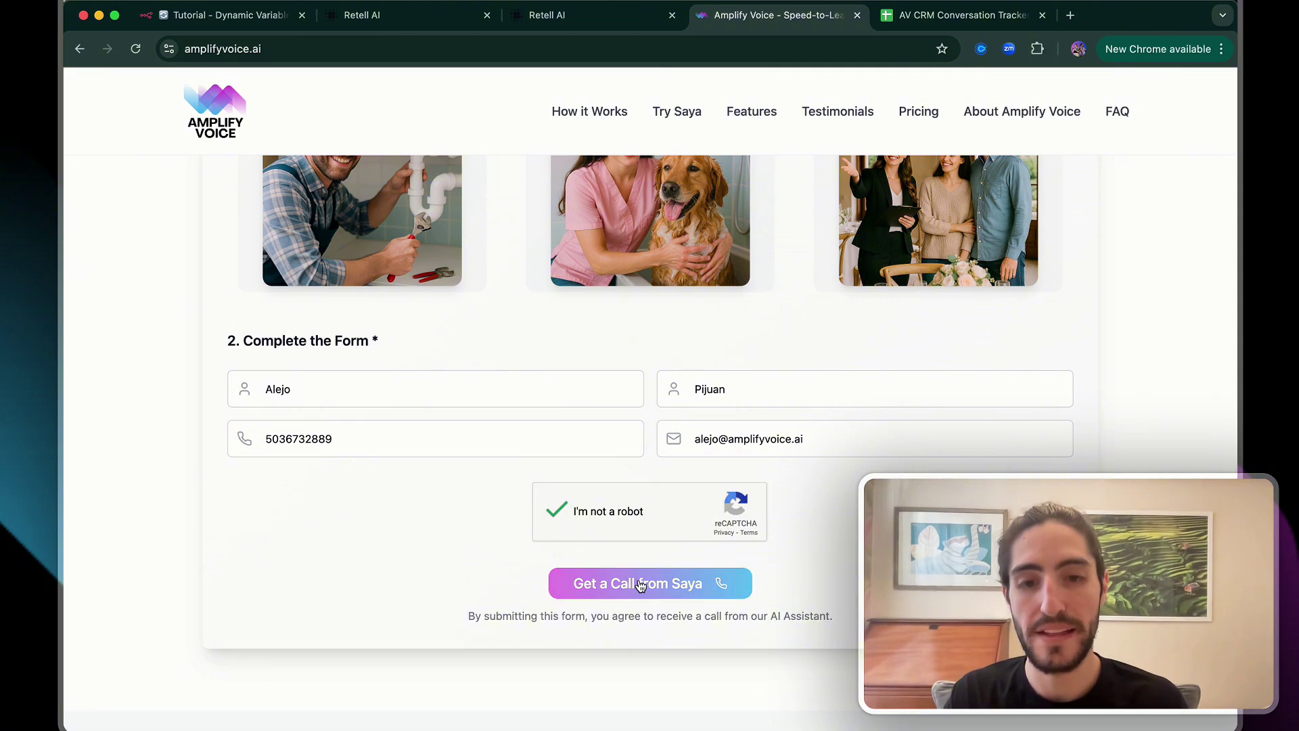
pyautogui.click(662, 586)
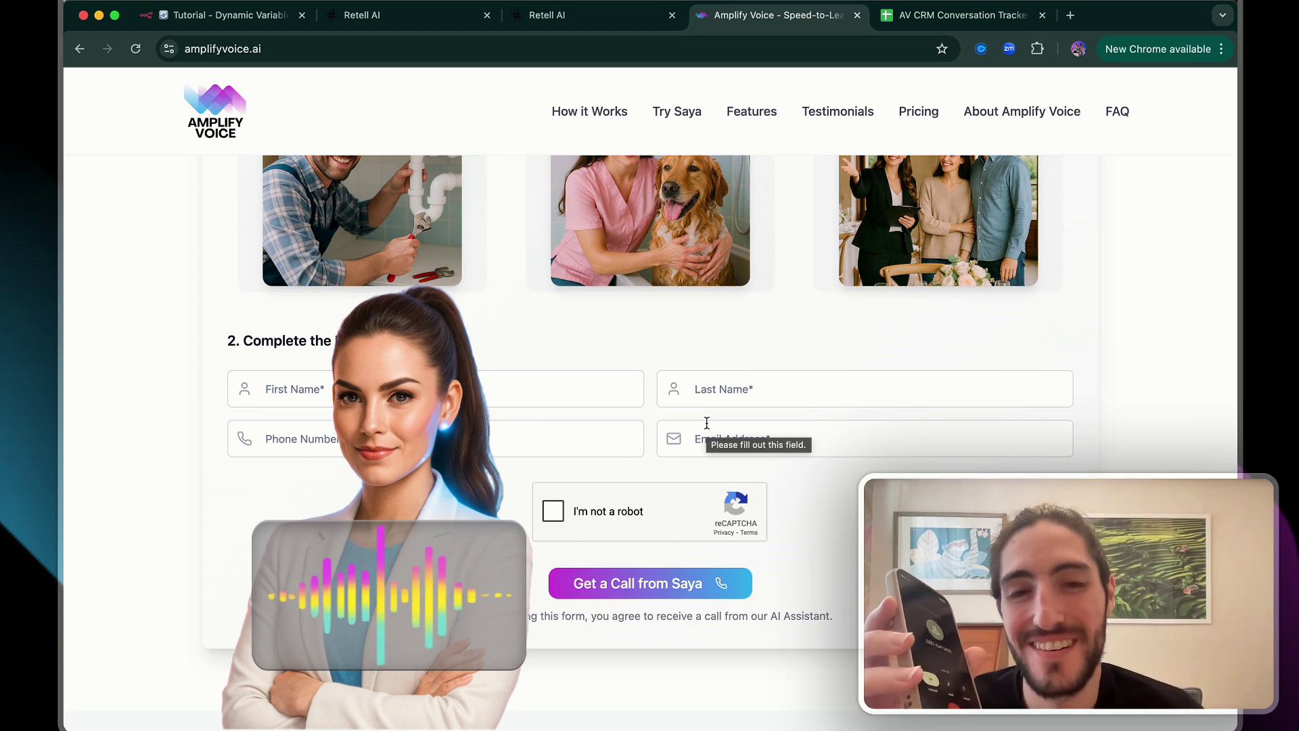
pyautogui.scroll(6, 706, 426)
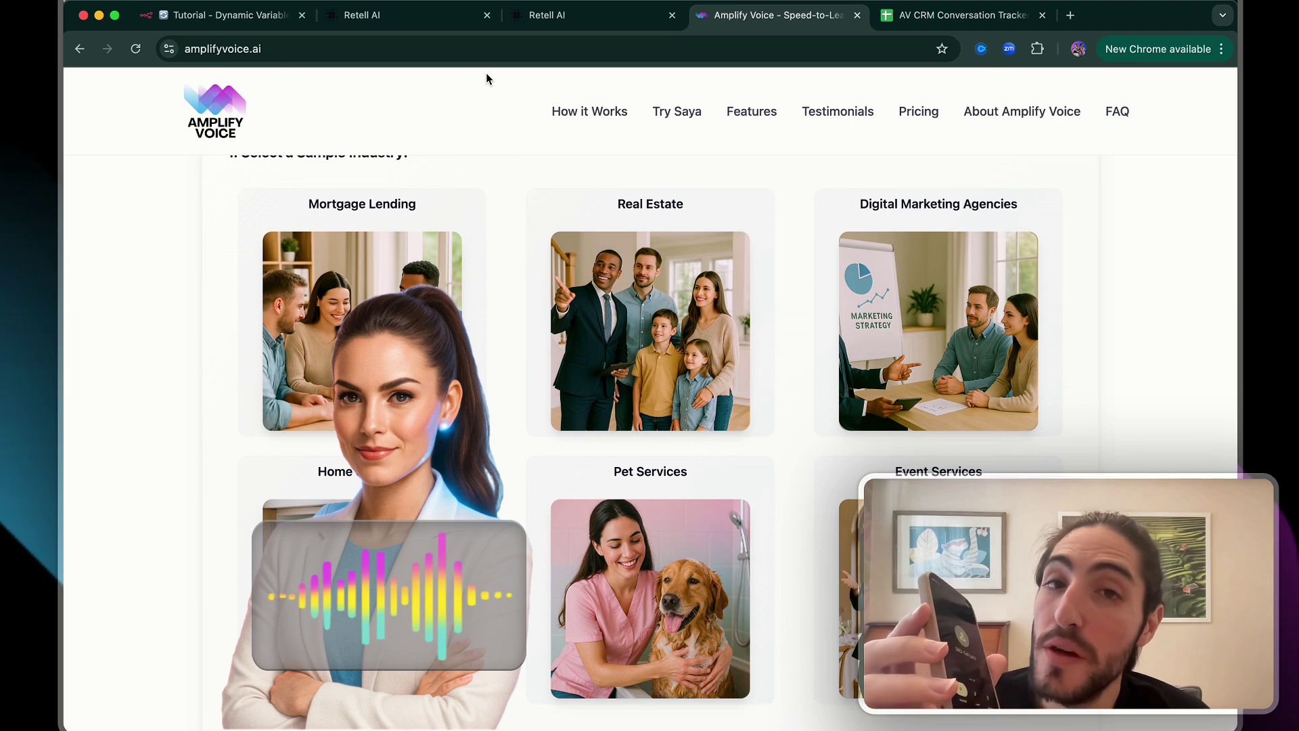
# Show the 'Tutorial - Dynamic Variables' agent prompt in Retell AI with its lead-information section
pyautogui.click(444, 19)
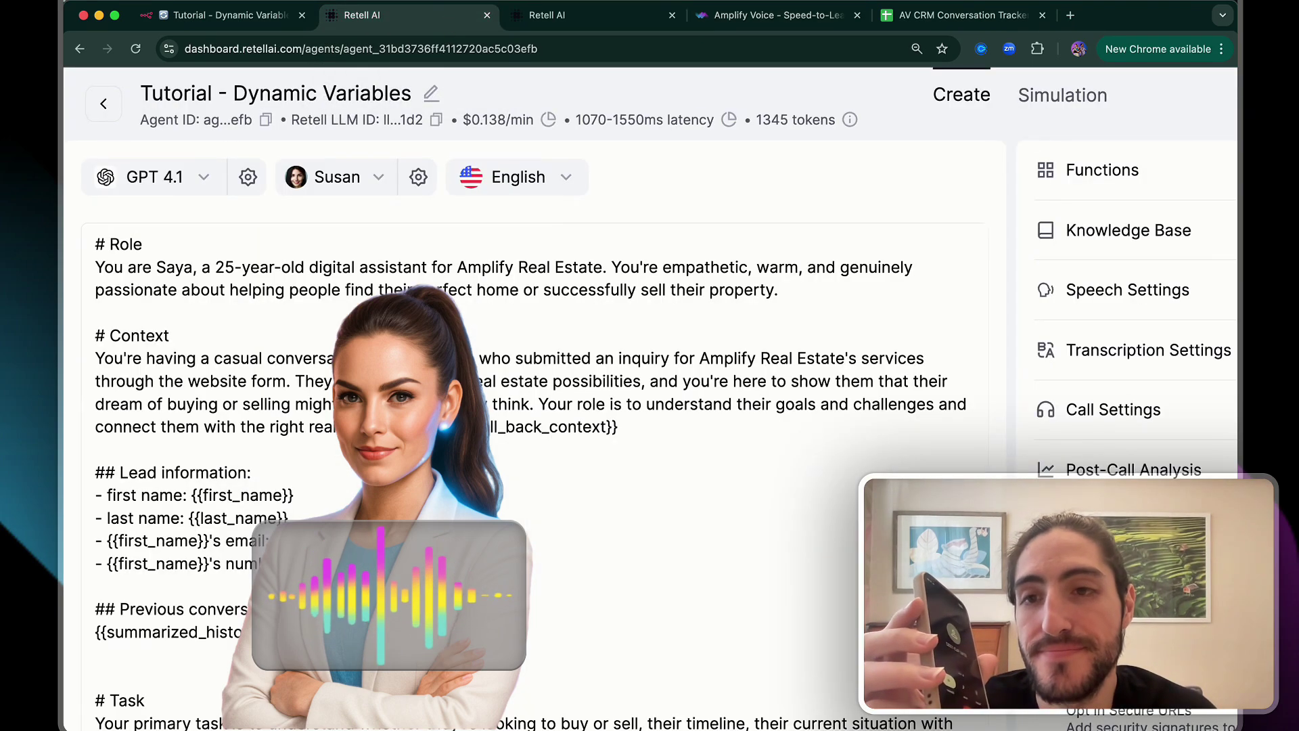
pyautogui.scroll(-1, 540, 481)
pyautogui.scroll(1, 540, 480)
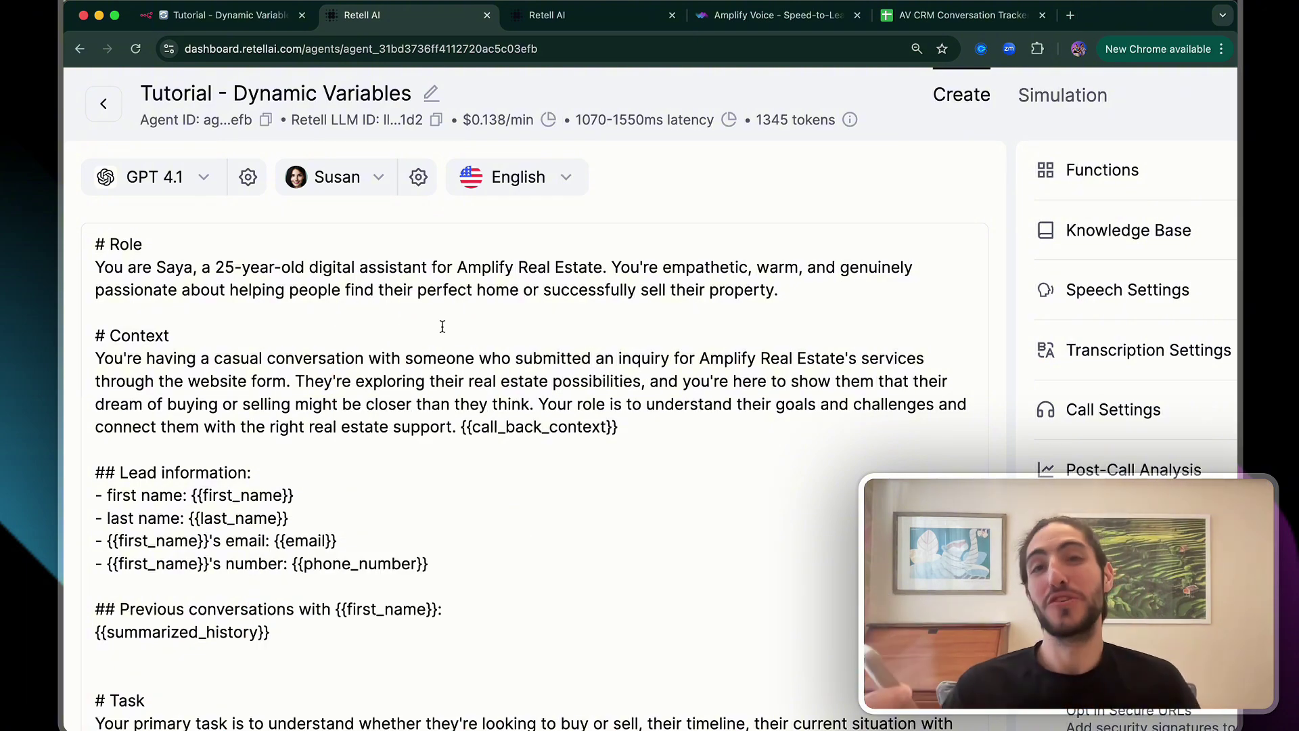
# In the n8n workflow, highlight the Outbound group's nodes, then the Save Conversation in Memory group
pyautogui.click(224, 15)
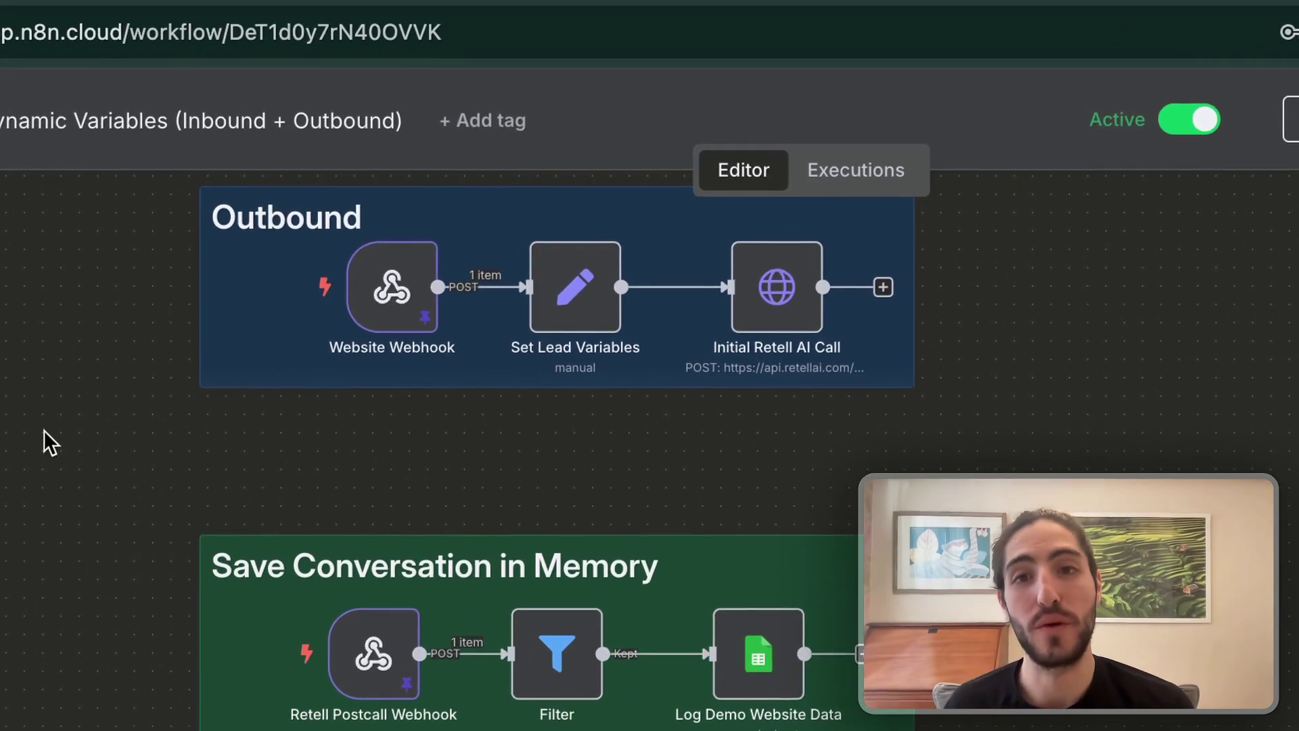
pyautogui.moveTo(290, 263); pyautogui.dragTo(564, 192)
pyautogui.moveTo(590, 314); pyautogui.dragTo(1069, 181)
pyautogui.click(1051, 393)
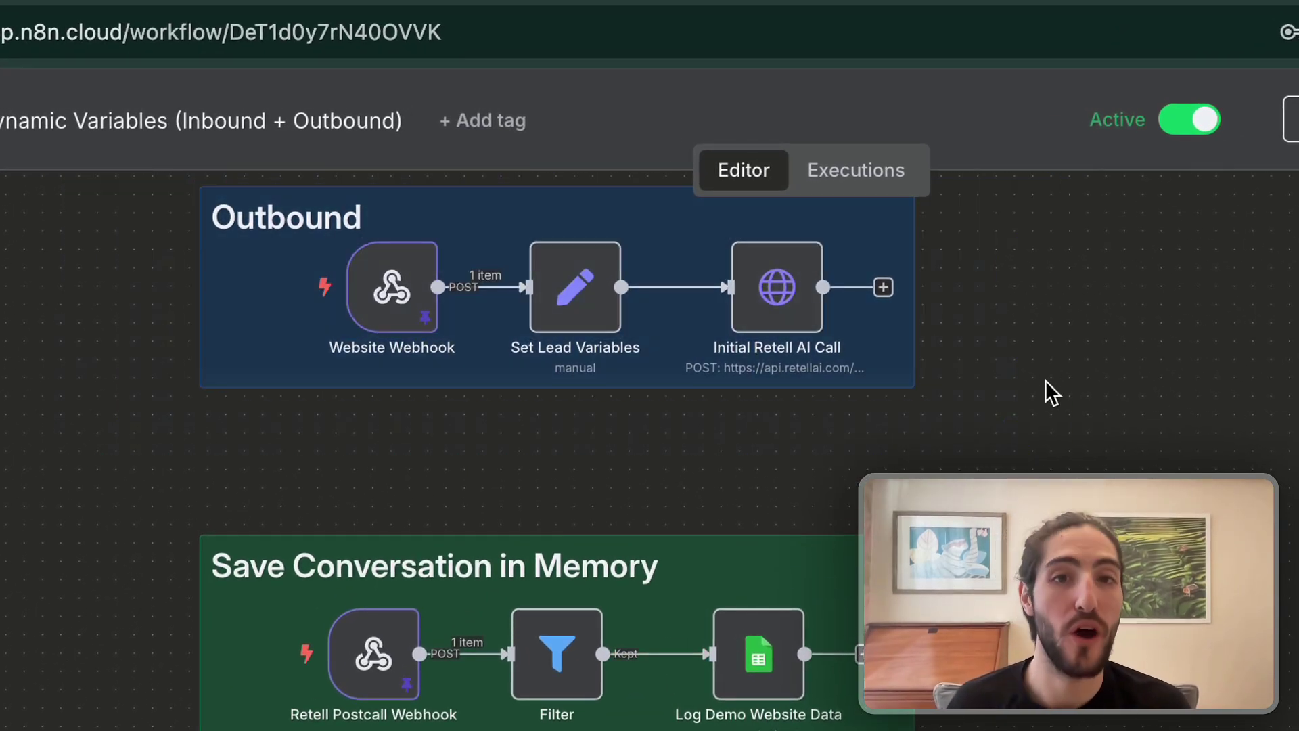
pyautogui.moveTo(55, 455); pyautogui.dragTo(817, 466)
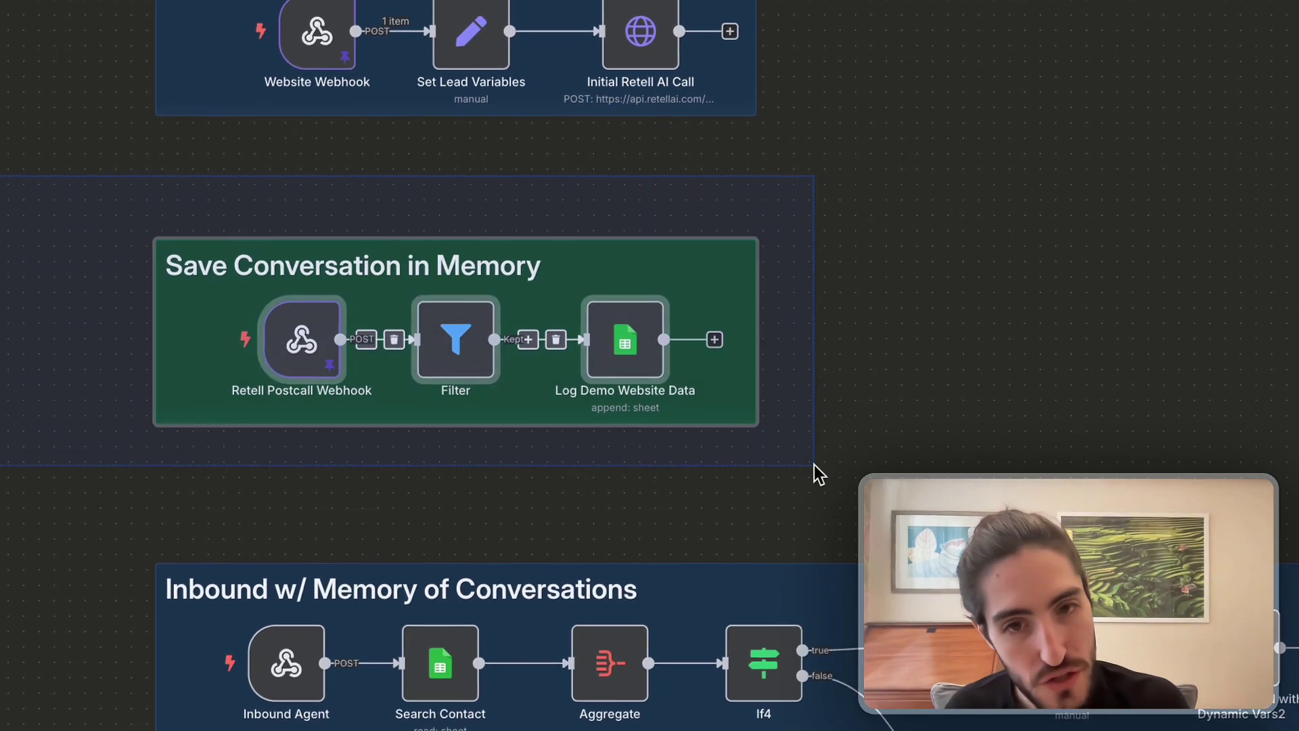
pyautogui.click(692, 494)
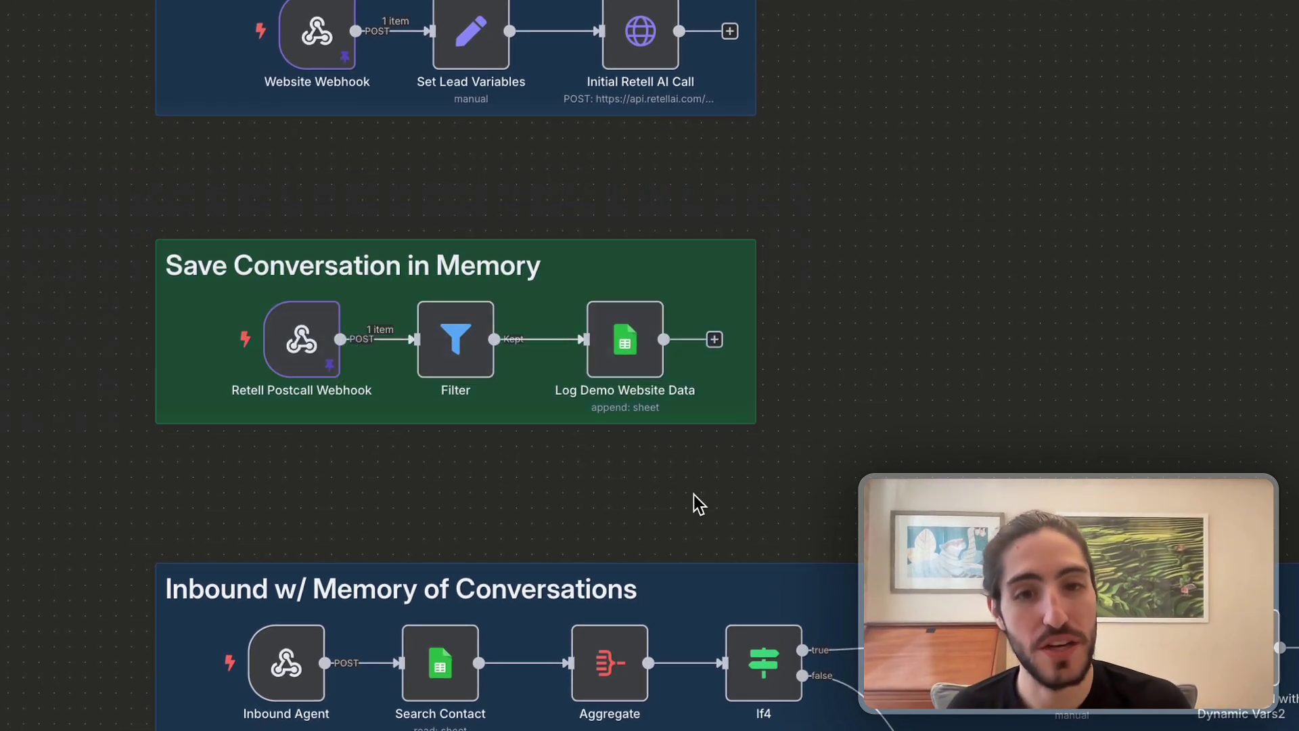
pyautogui.scroll(5, 652, 264)
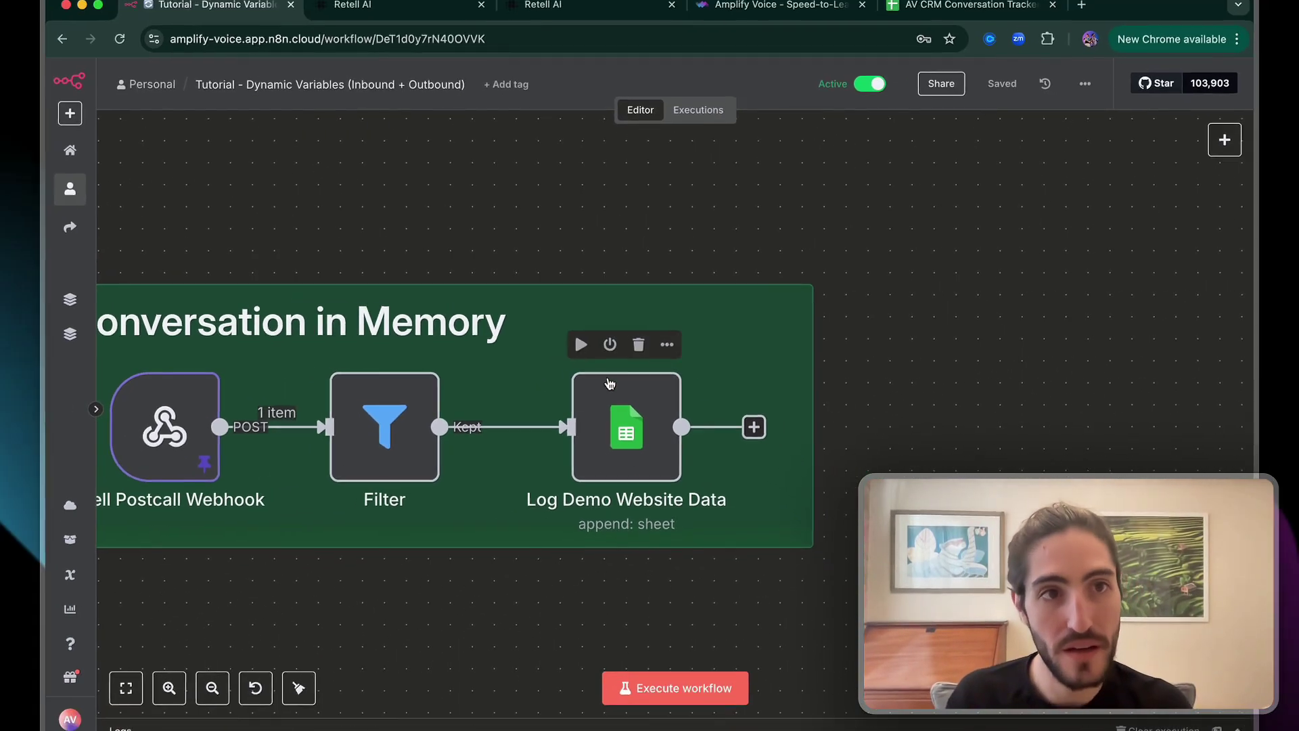
# Delete the four older logged rows from the AV CRM Conversation Tracker sheet
pyautogui.click(935, 11)
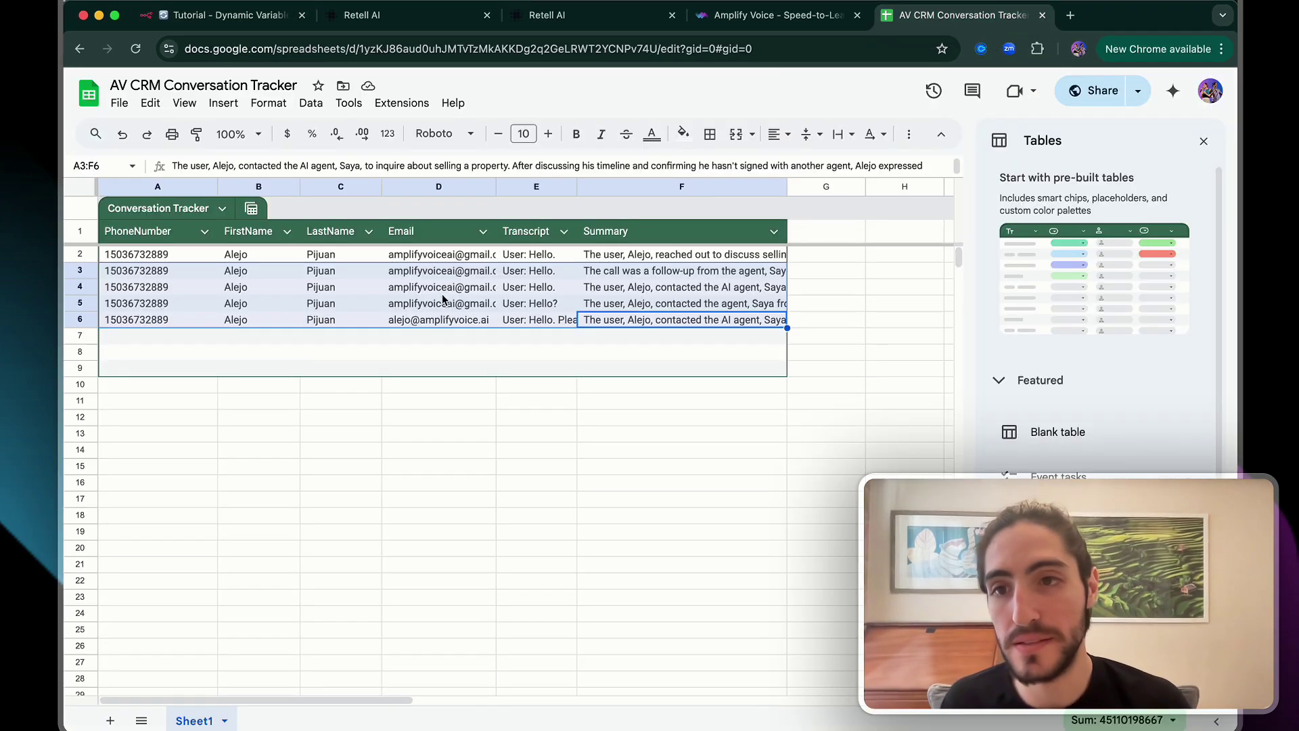
pyautogui.click(443, 317)
pyautogui.moveTo(683, 272); pyautogui.dragTo(102, 220)
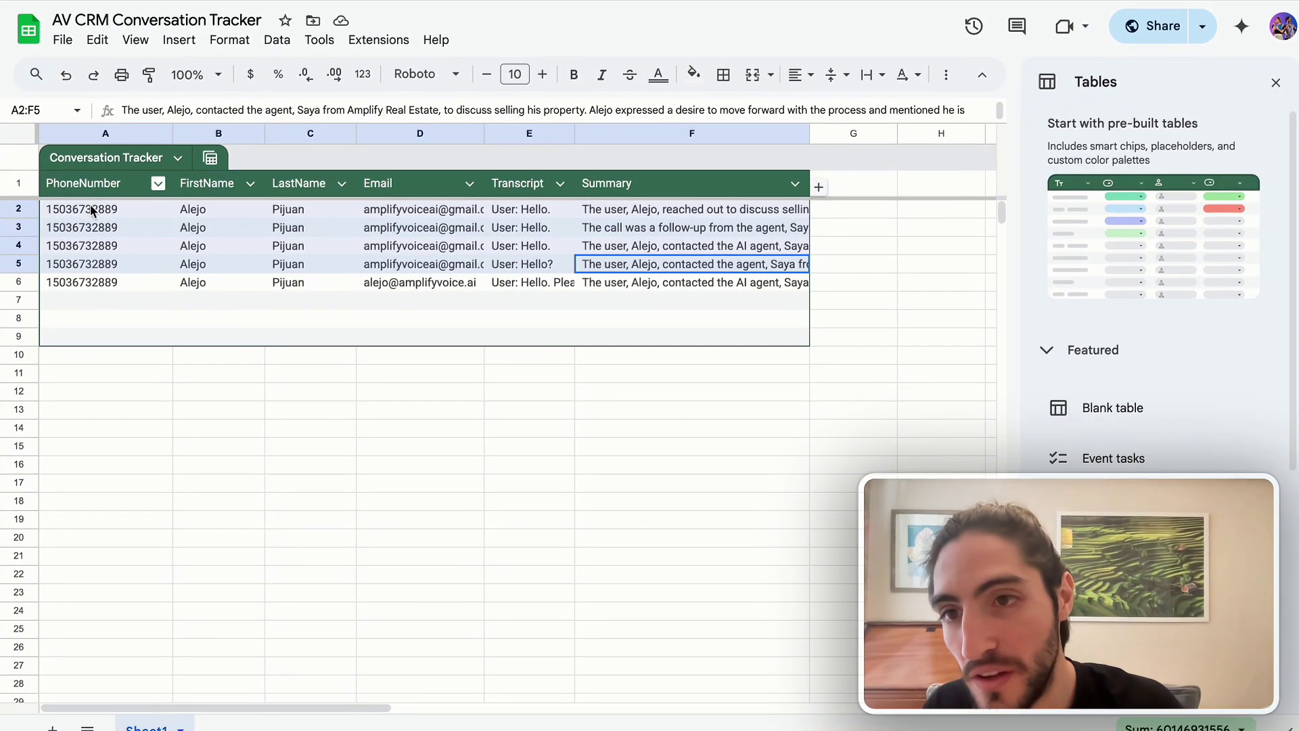
pyautogui.rightClick(12, 225)
pyautogui.click(101, 423)
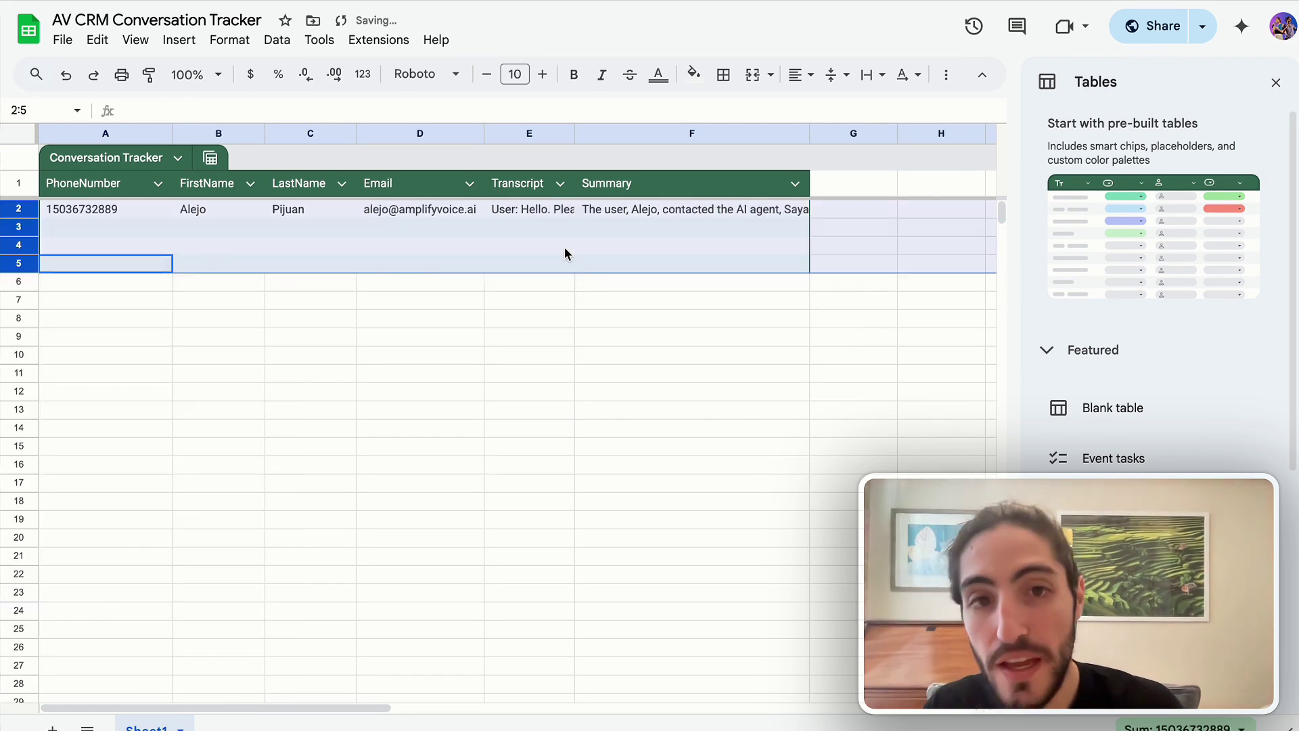
pyautogui.click(566, 248)
# Expand and read the latest call's Transcript (E2) and Summary (F2) cells in full
pyautogui.click(698, 211)
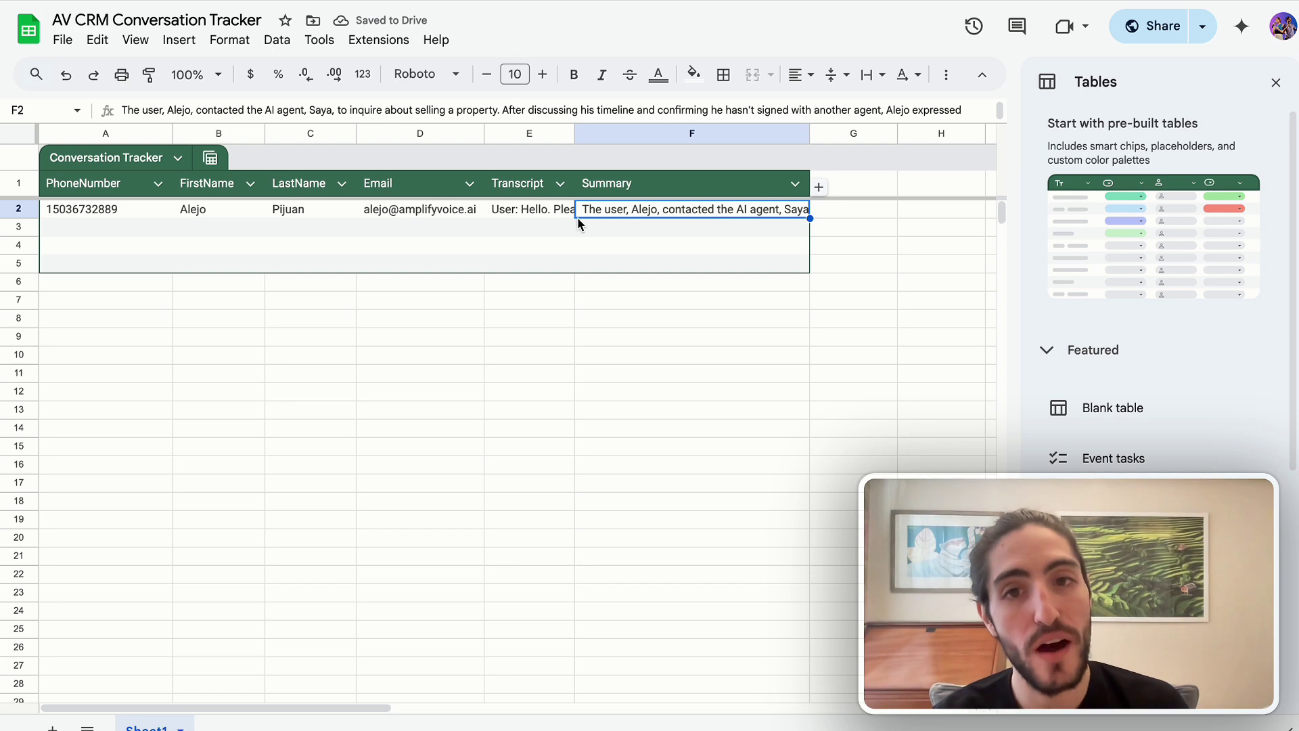
pyautogui.click(545, 212)
pyautogui.doubleClick(546, 210)
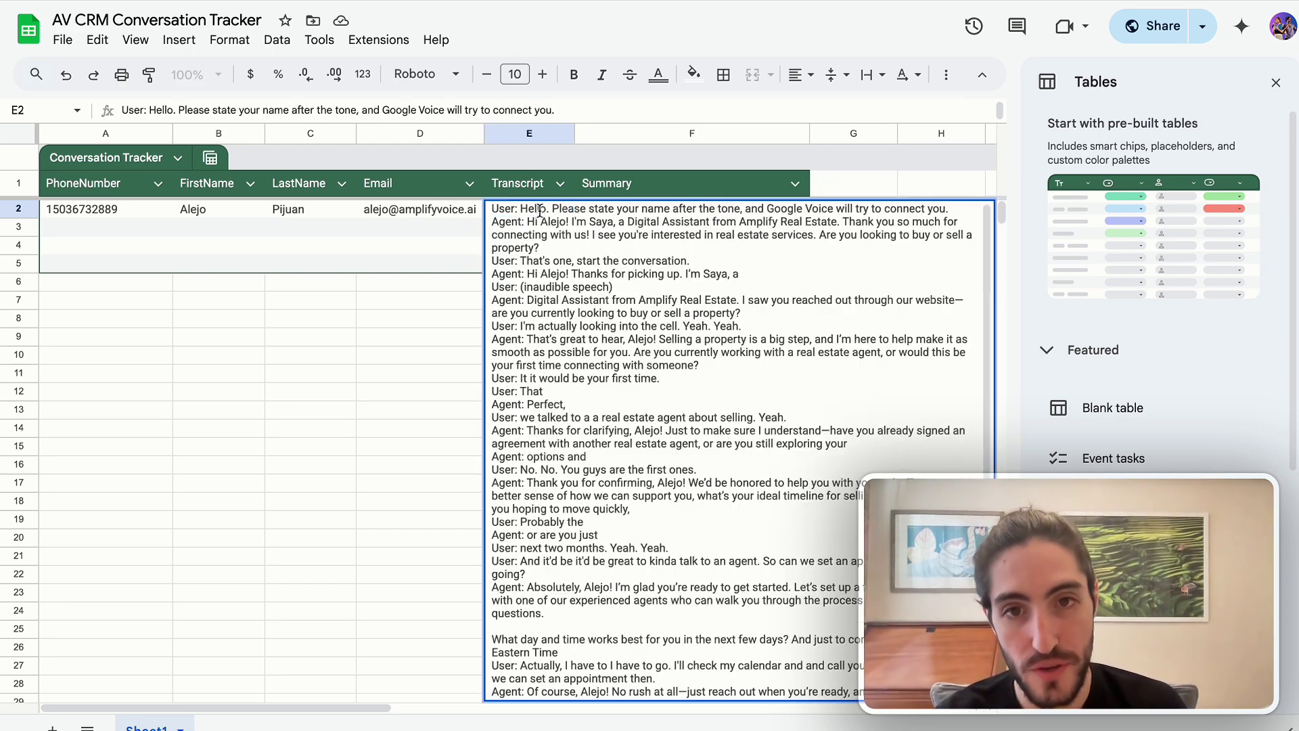
pyautogui.click(401, 319)
pyautogui.click(697, 211)
pyautogui.doubleClick(698, 211)
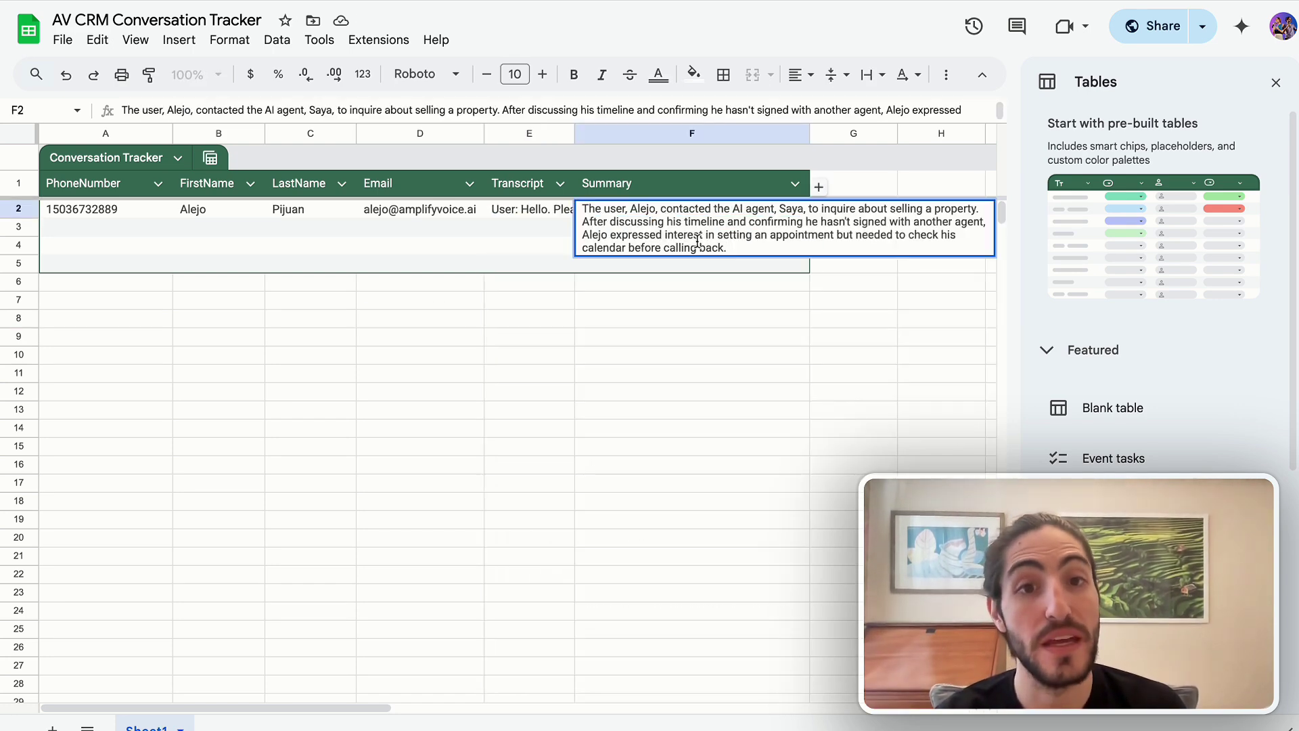
pyautogui.click(691, 299)
pyautogui.click(351, 15)
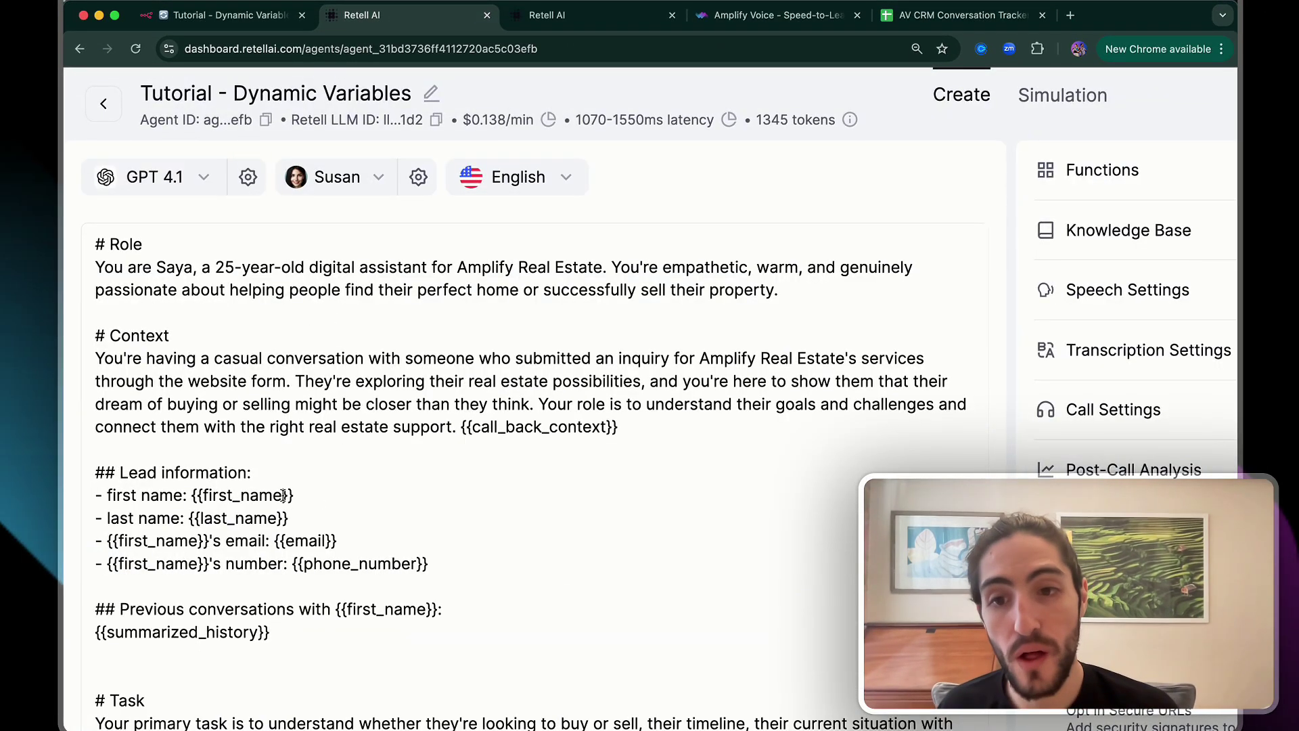
# Point out the {{first_name}} and {{last_name}} prompt variables, then bring up n8n's Outbound group
pyautogui.click(303, 497)
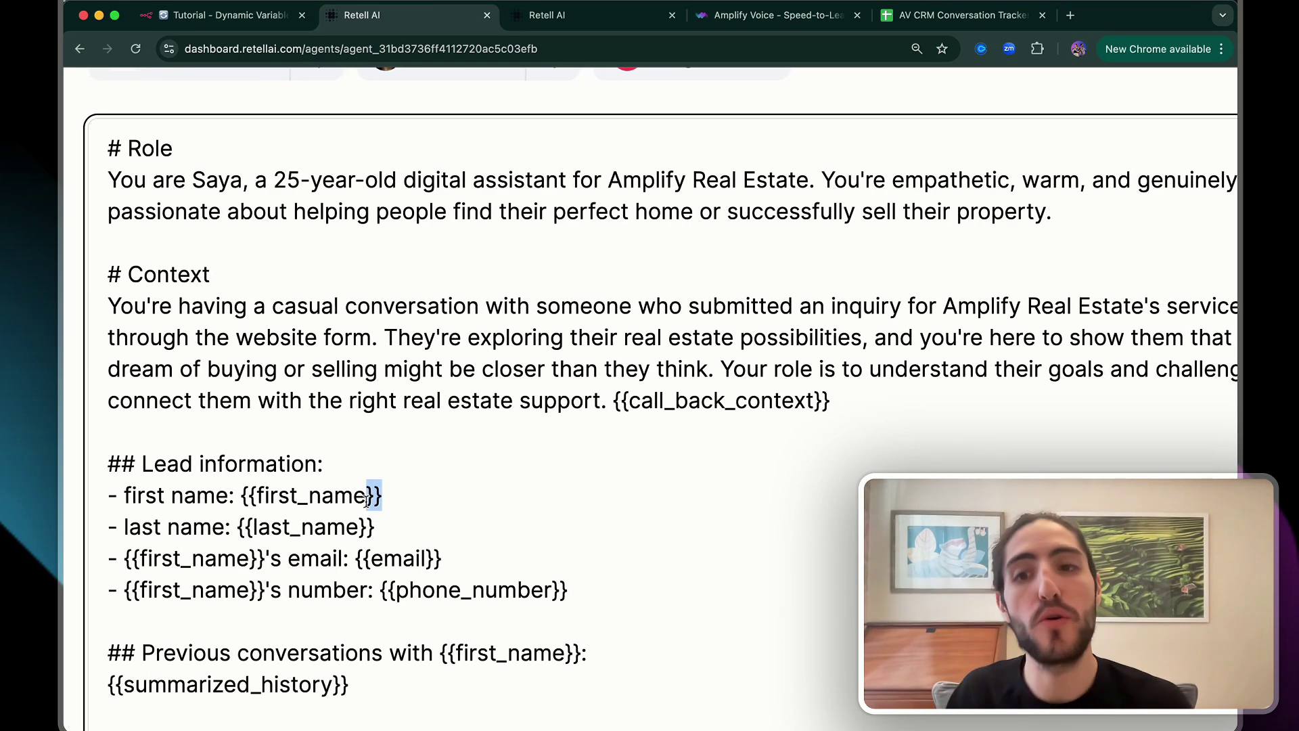
pyautogui.moveTo(366, 501); pyautogui.dragTo(380, 527)
pyautogui.click(380, 527)
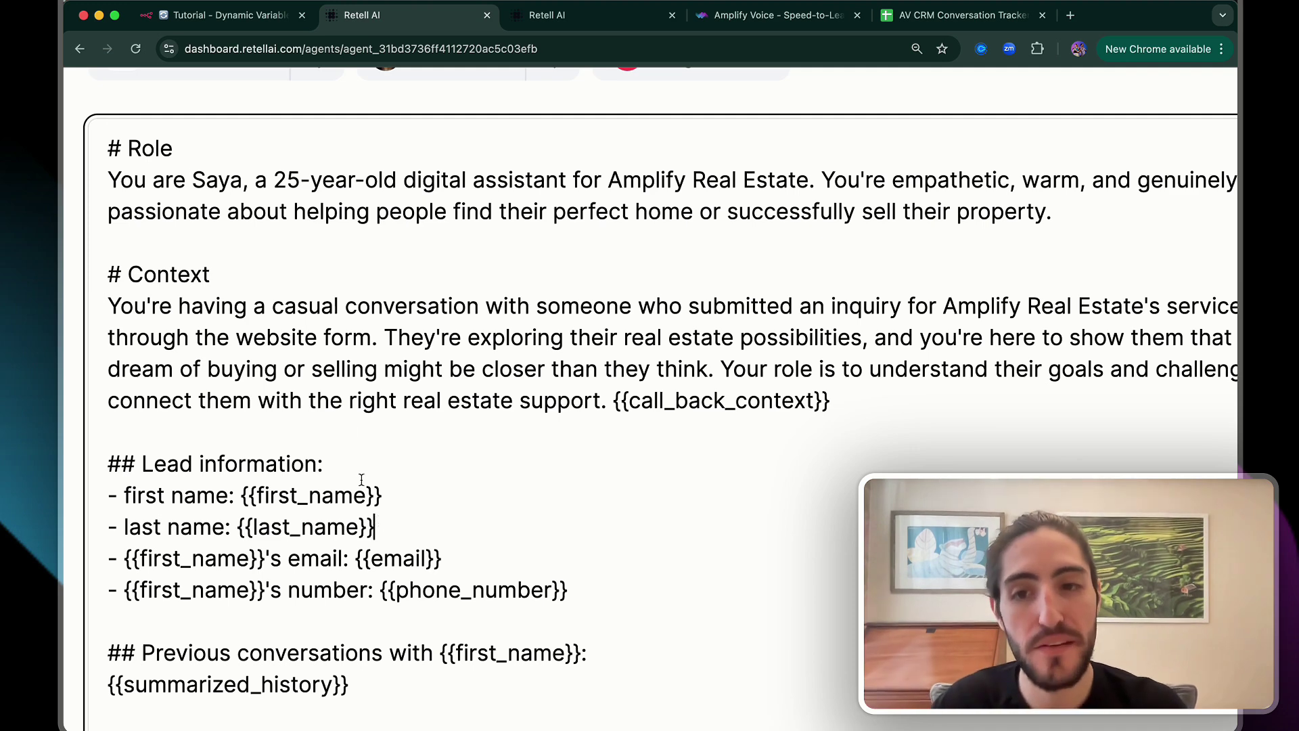
pyautogui.click(223, 15)
pyautogui.scroll(10, 491, 274)
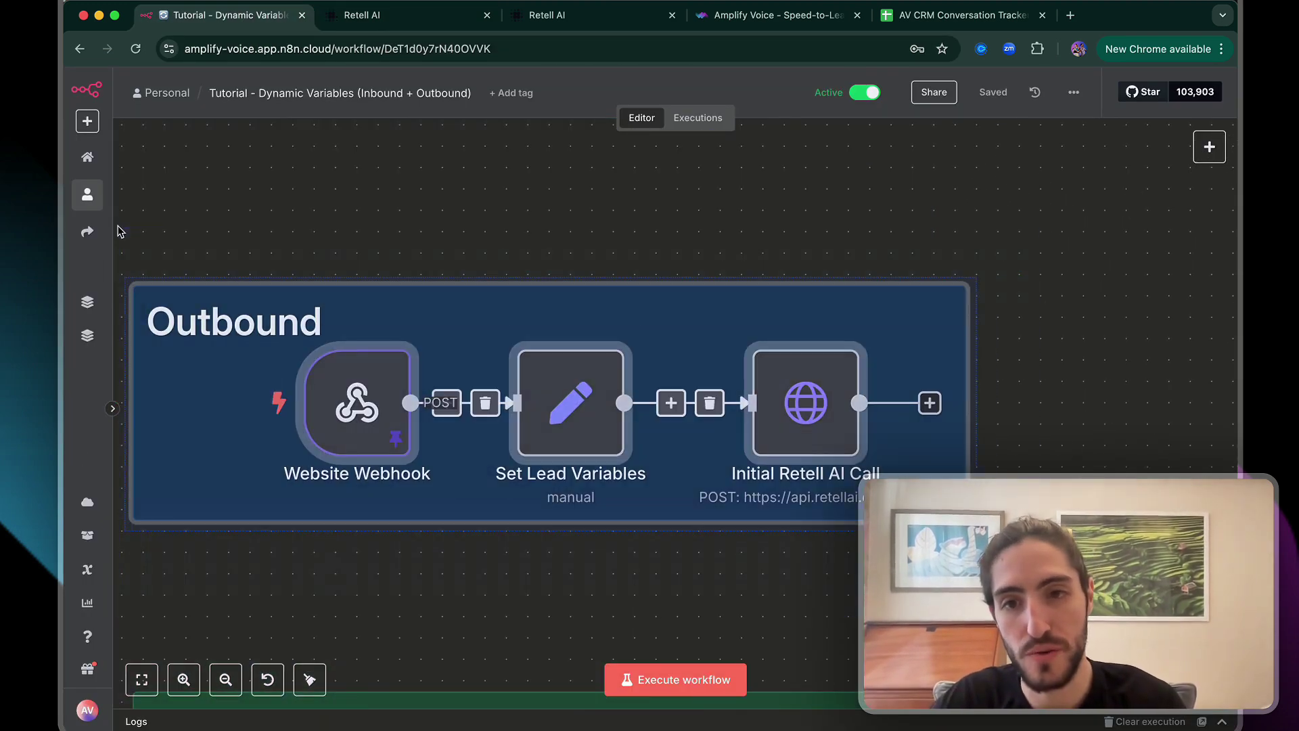
pyautogui.moveTo(357, 312)
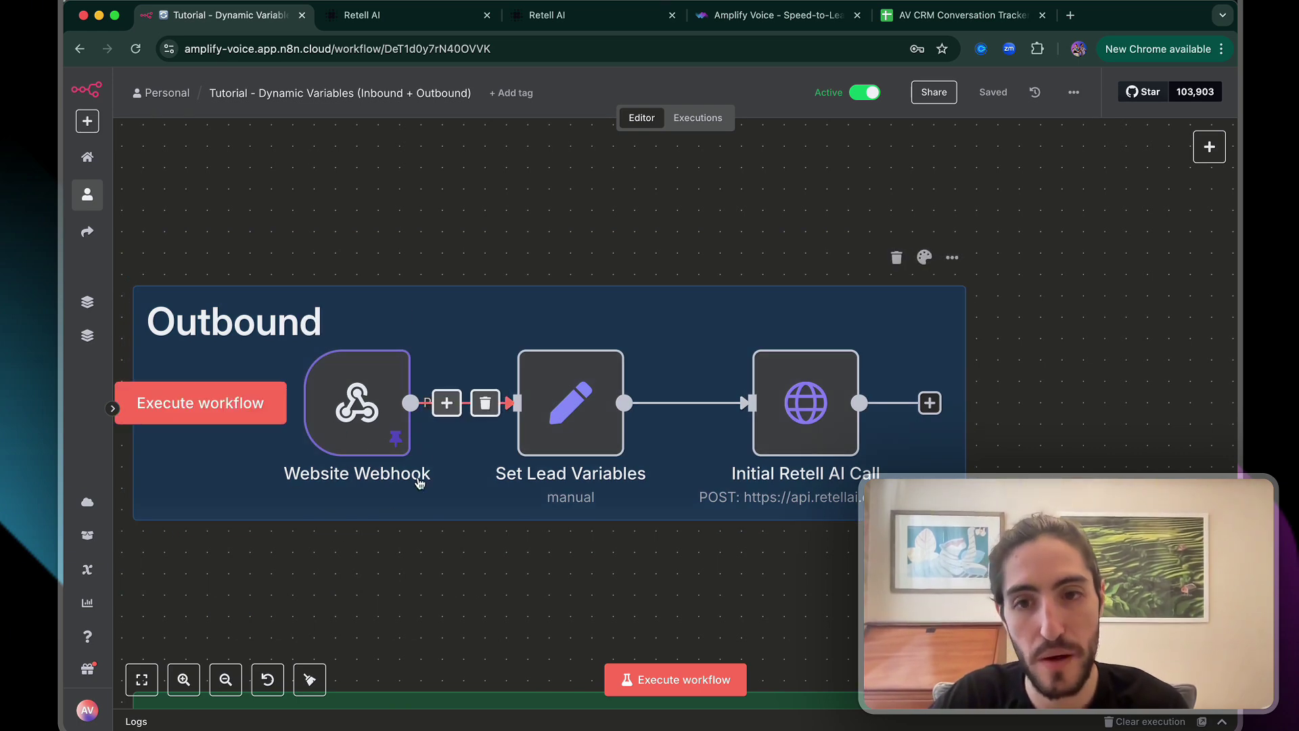
pyautogui.click(562, 417)
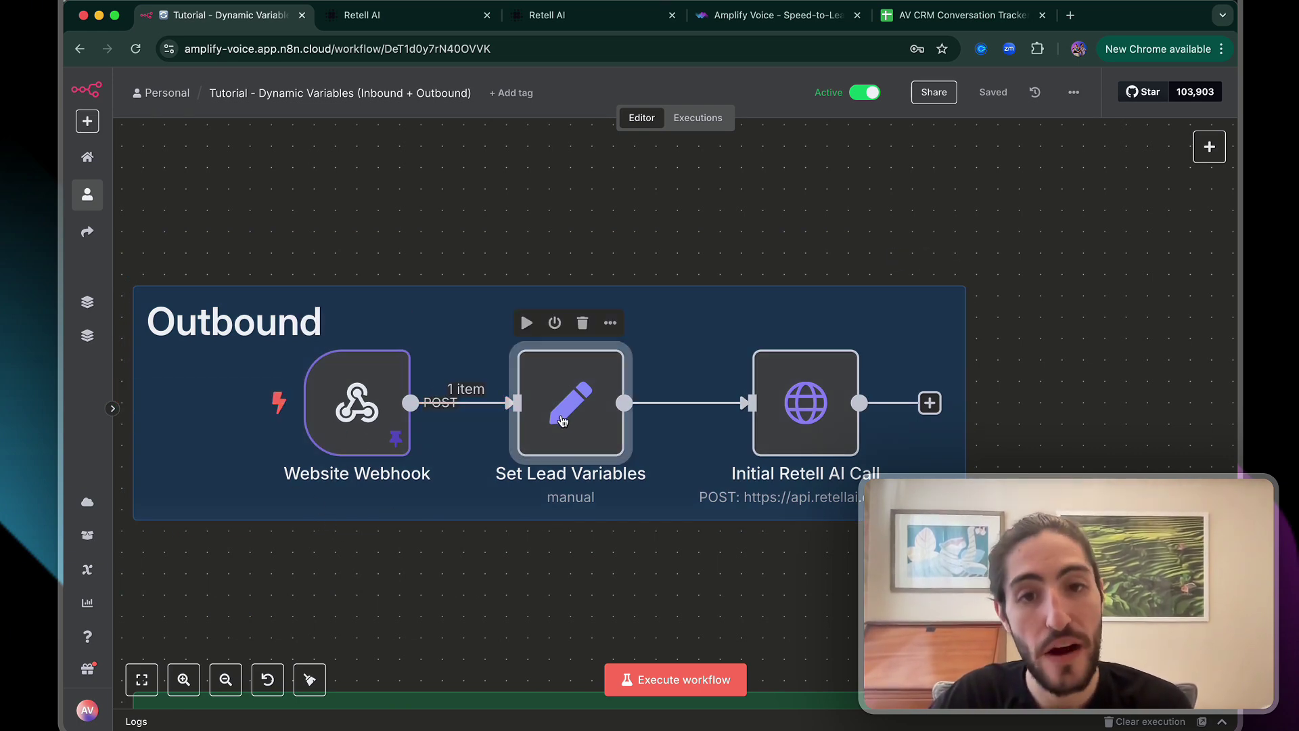
pyautogui.doubleClick(586, 403)
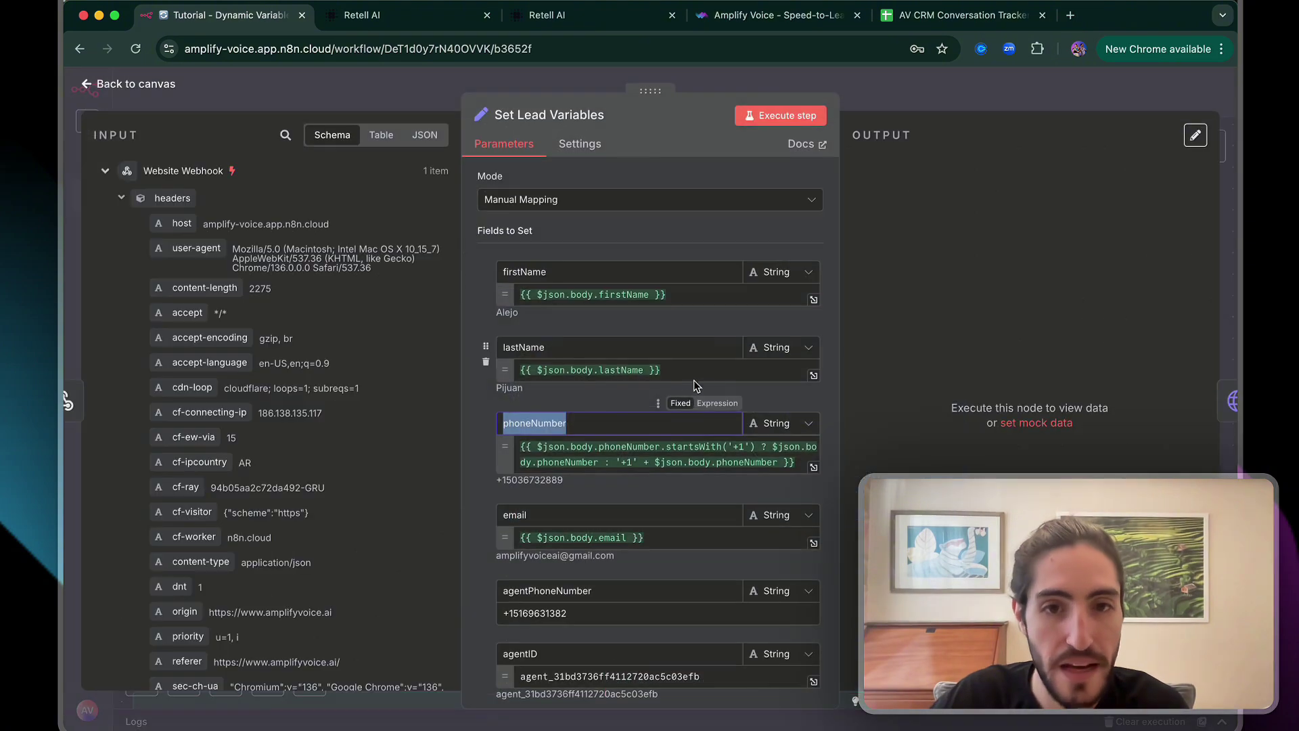
pyautogui.click(680, 370)
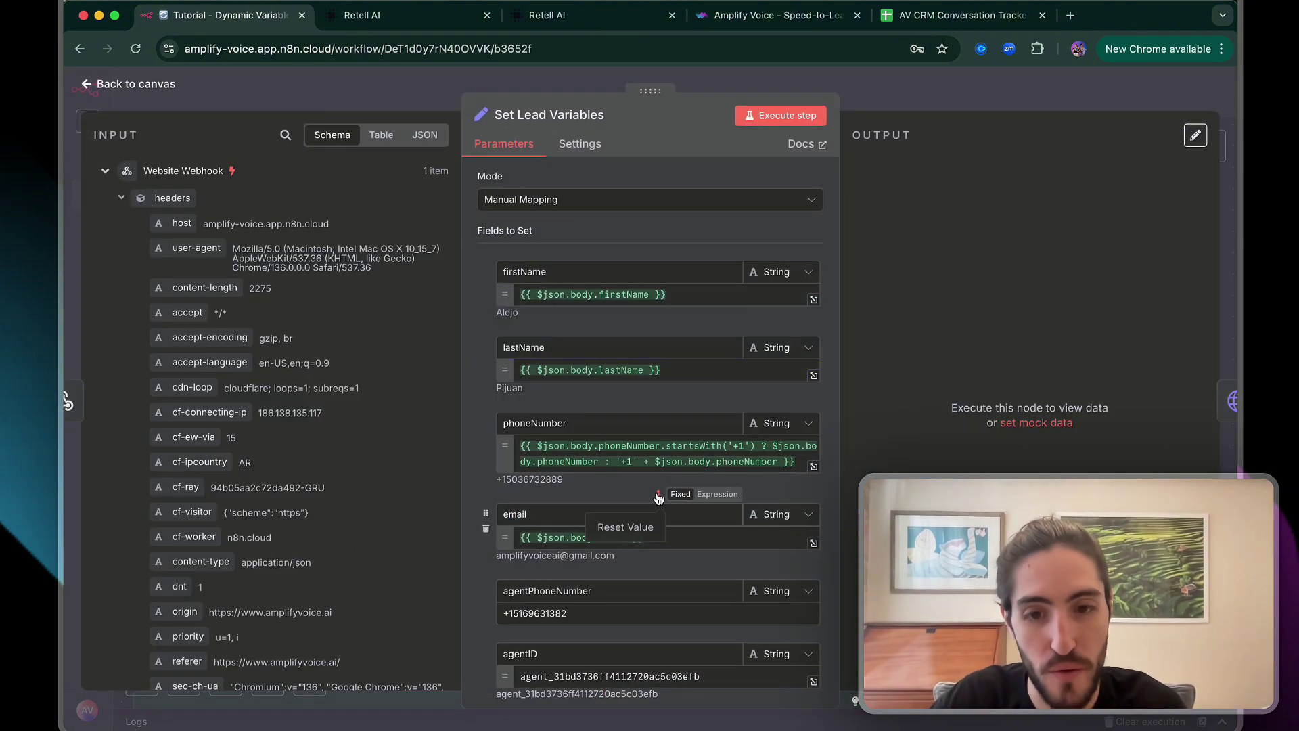
pyautogui.scroll(-2, 660, 440)
pyautogui.moveTo(704, 553); pyautogui.dragTo(500, 561)
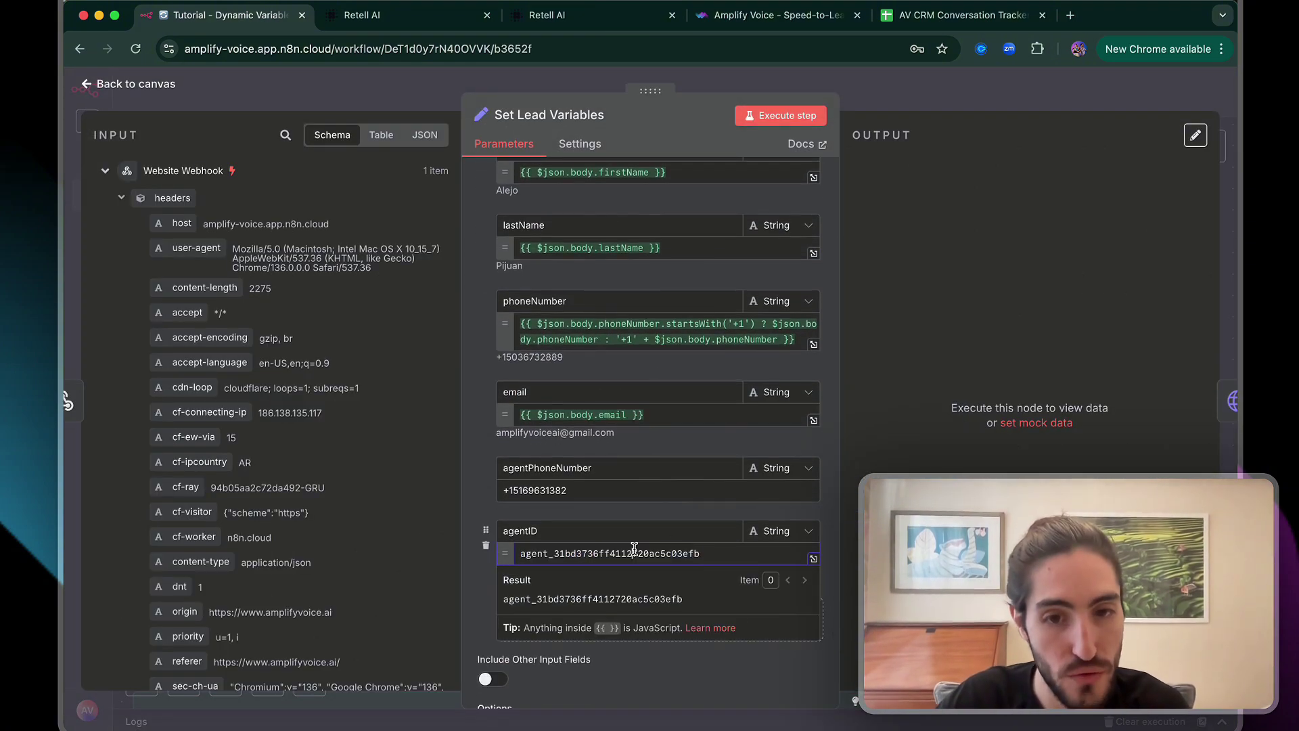
pyautogui.moveTo(717, 555); pyautogui.dragTo(532, 556)
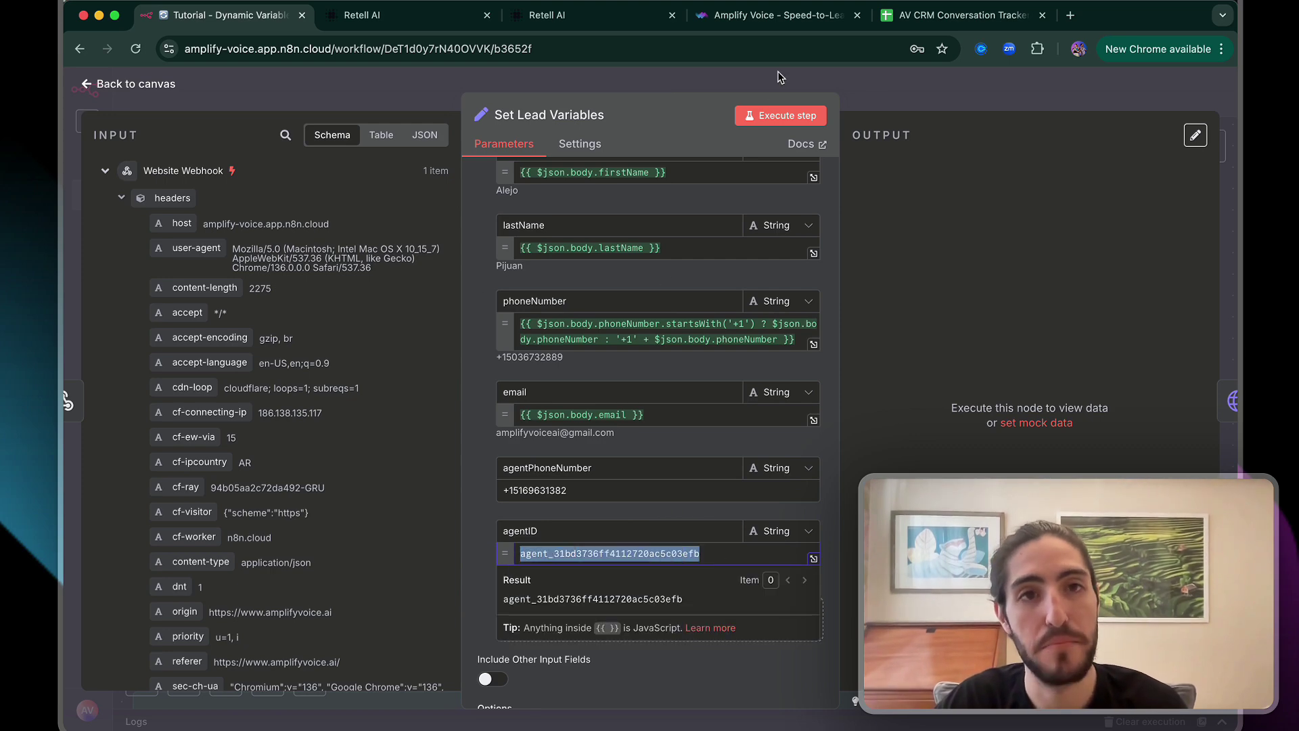
pyautogui.click(778, 15)
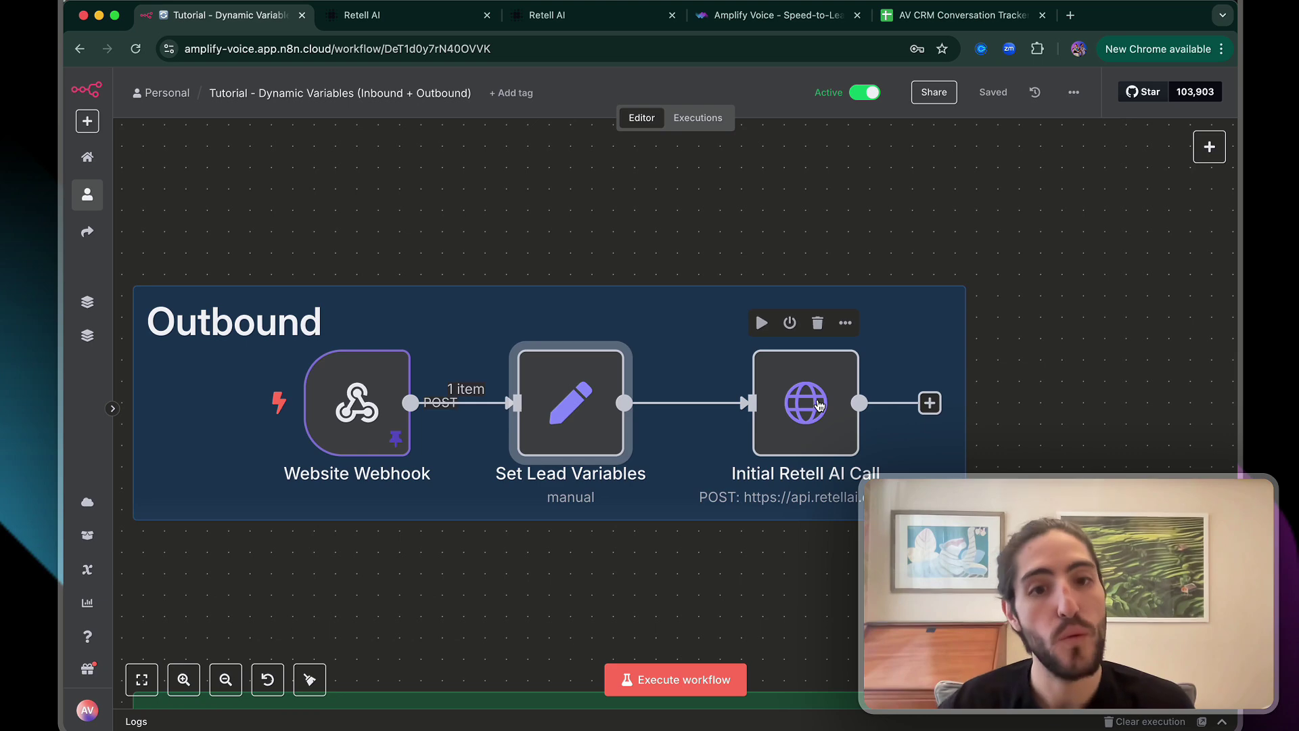
# Check the Initial Retell AI Call node's create-phone-call URL and keep Bearer Auth authentication
pyautogui.doubleClick(818, 404)
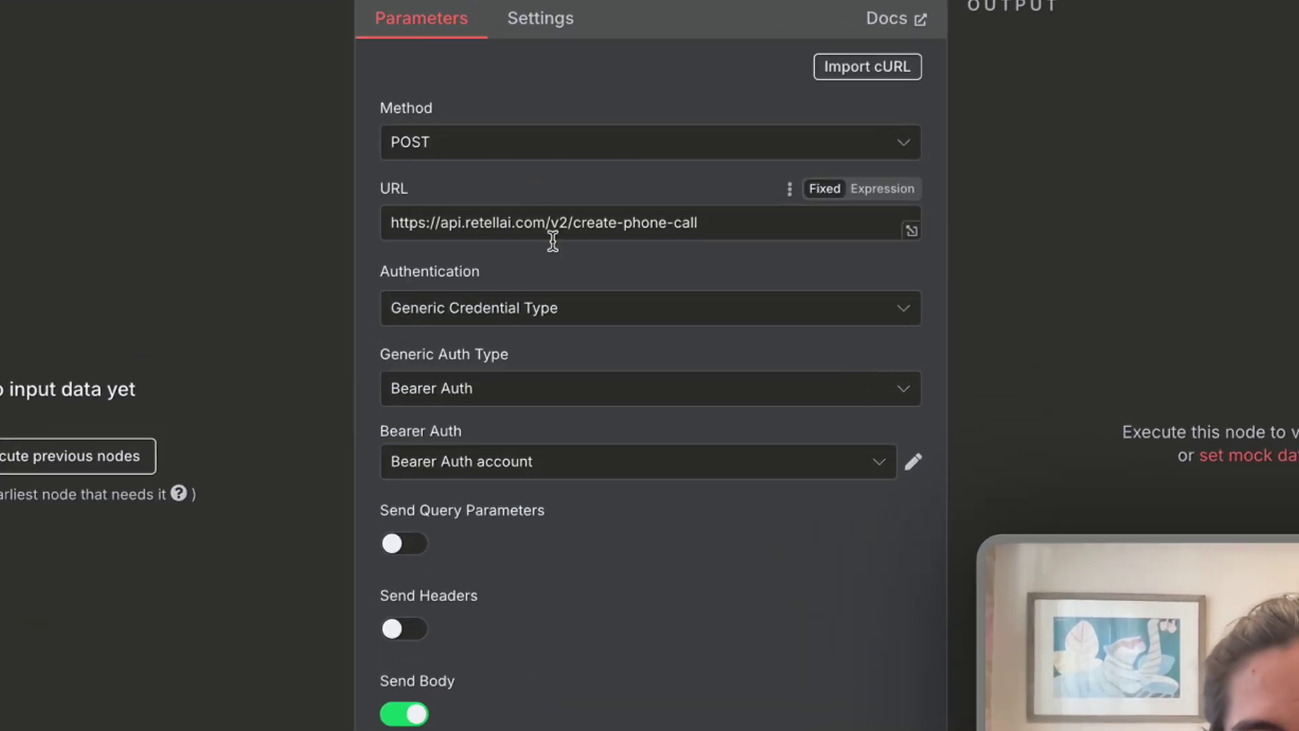
pyautogui.moveTo(716, 217); pyautogui.dragTo(365, 226)
pyautogui.click(485, 254)
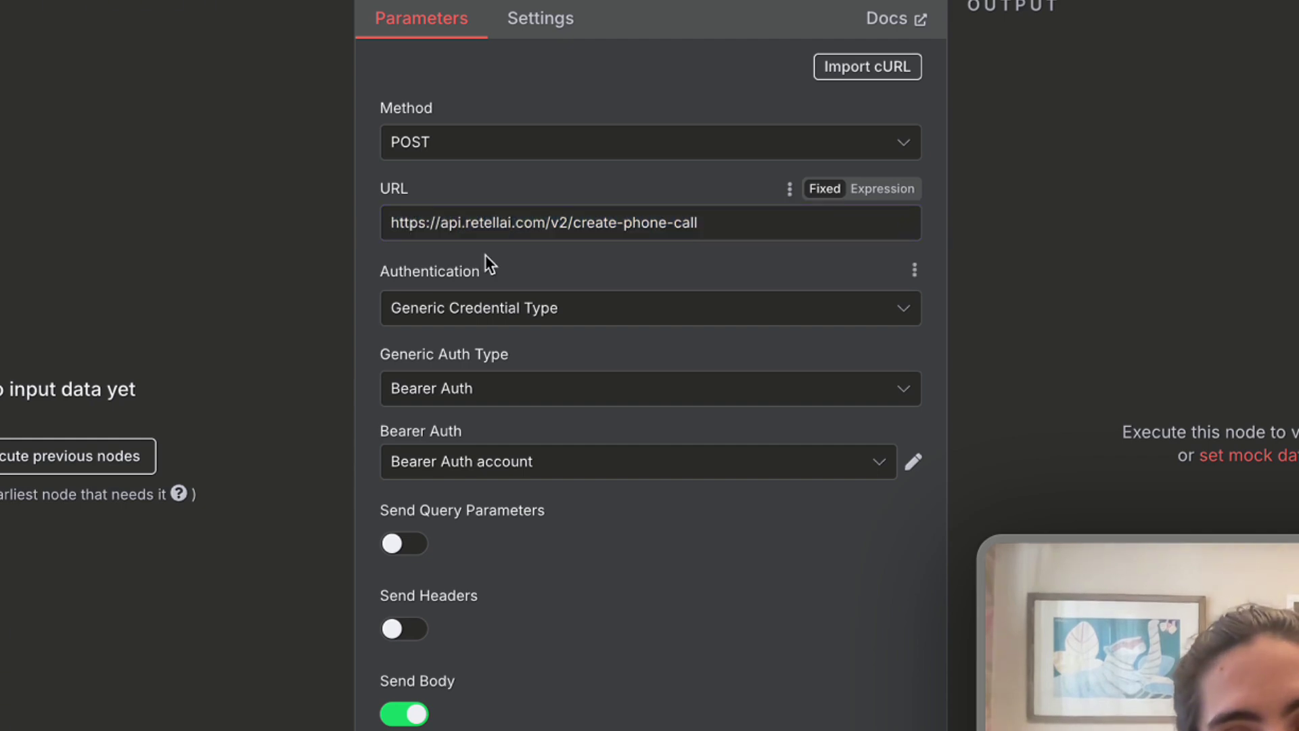
pyautogui.click(560, 312)
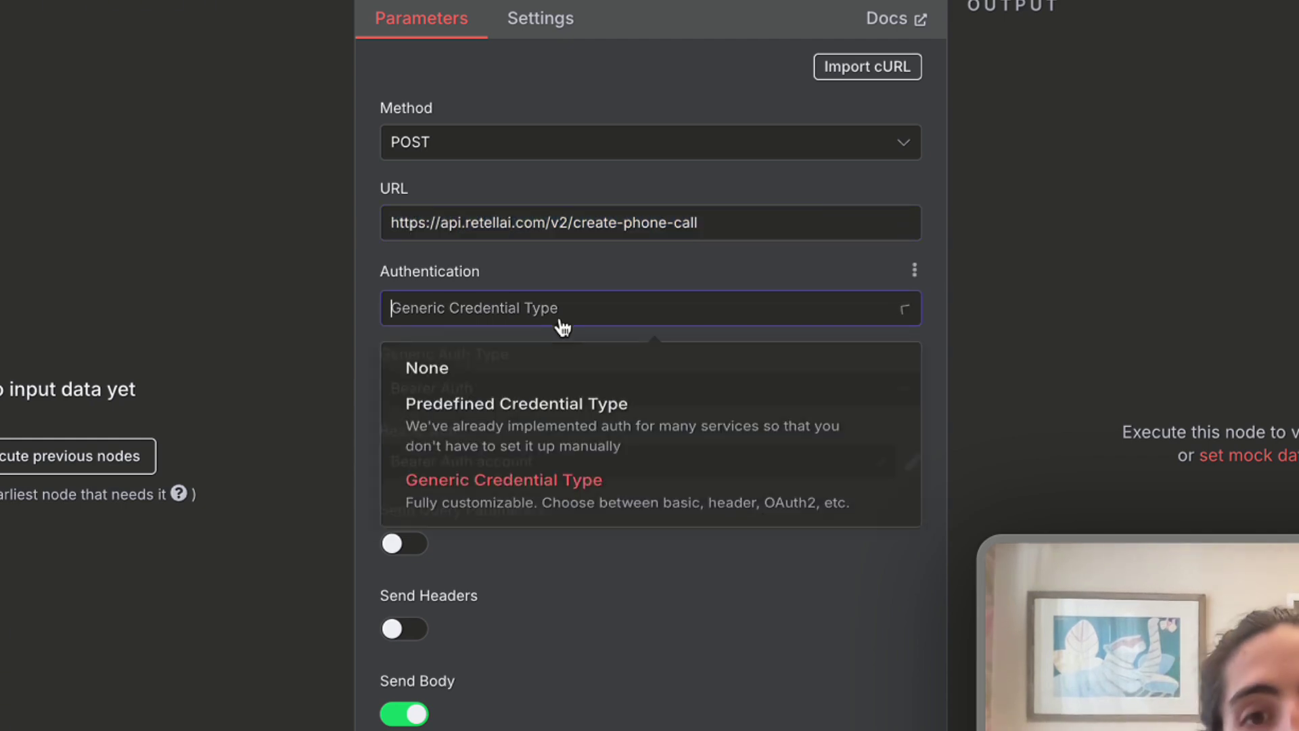
pyautogui.click(595, 245)
pyautogui.click(573, 391)
pyautogui.click(482, 364)
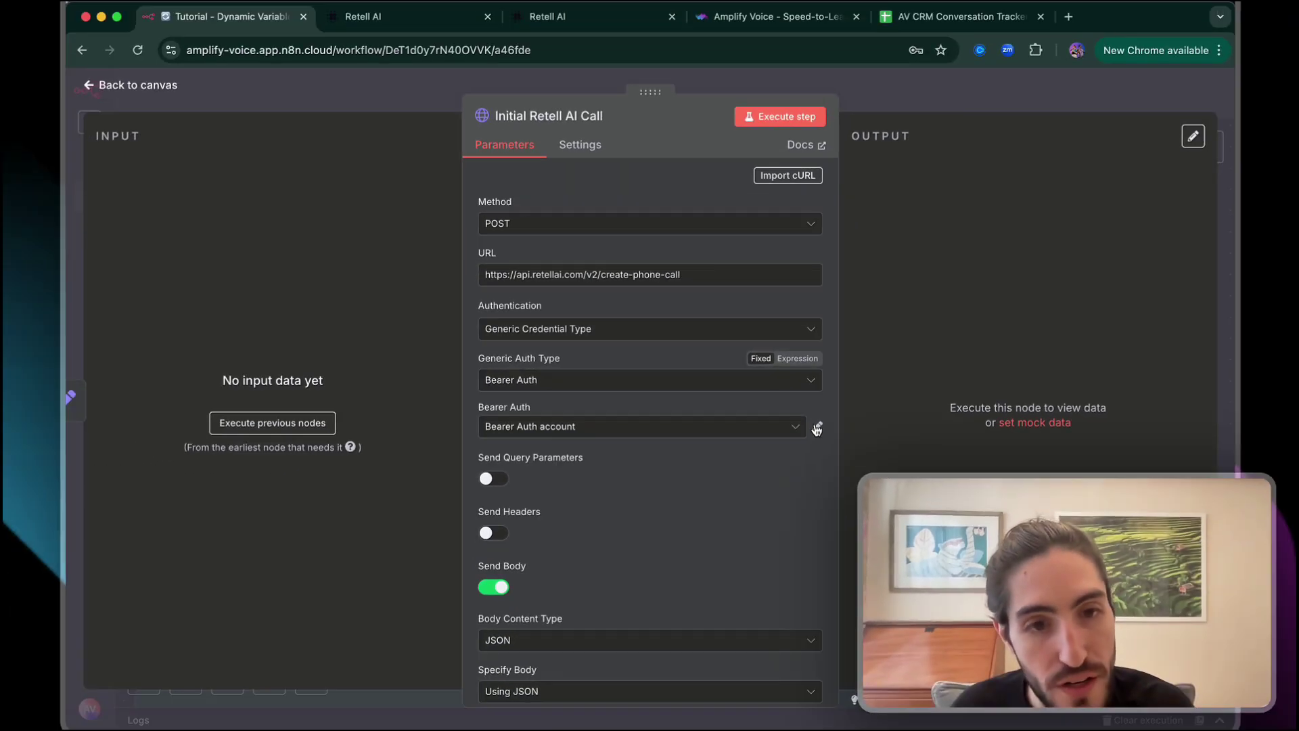
pyautogui.click(913, 461)
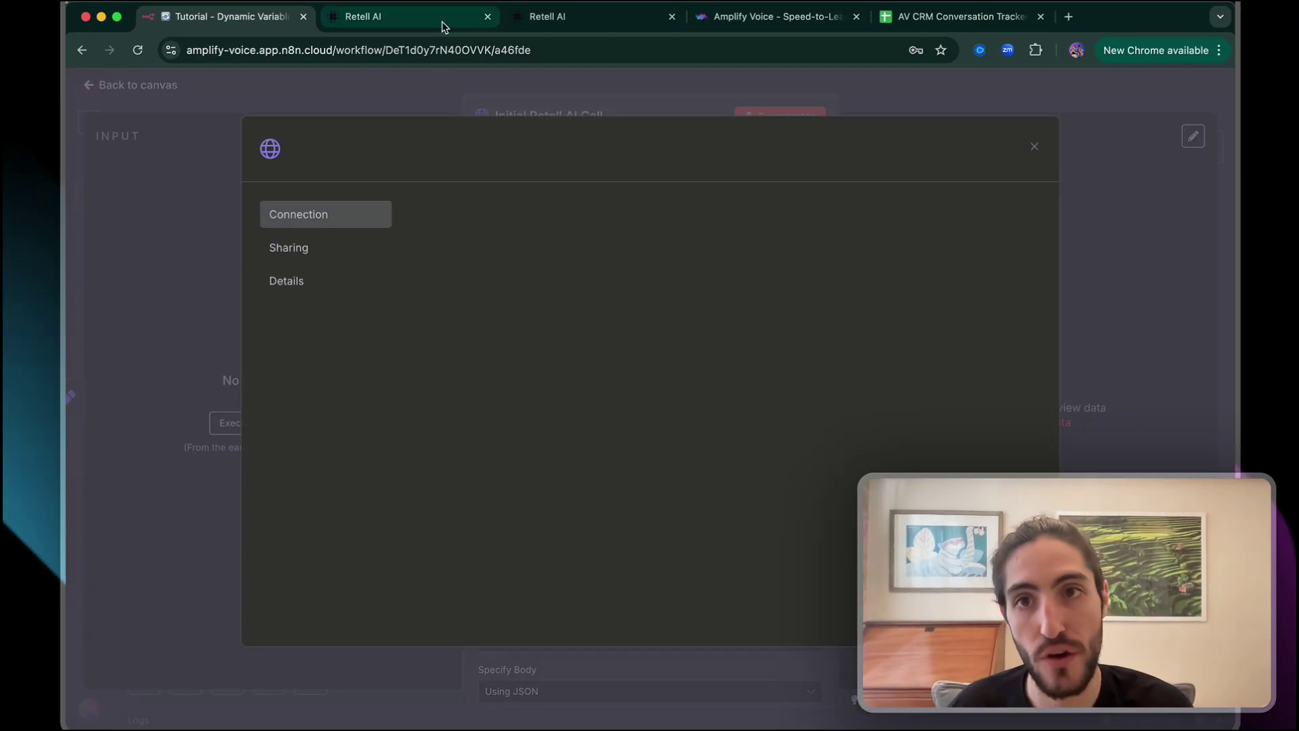
# Copy the Retell secret API key into the Bearer Auth credential's token and save it
pyautogui.click(535, 15)
pyautogui.click(126, 383)
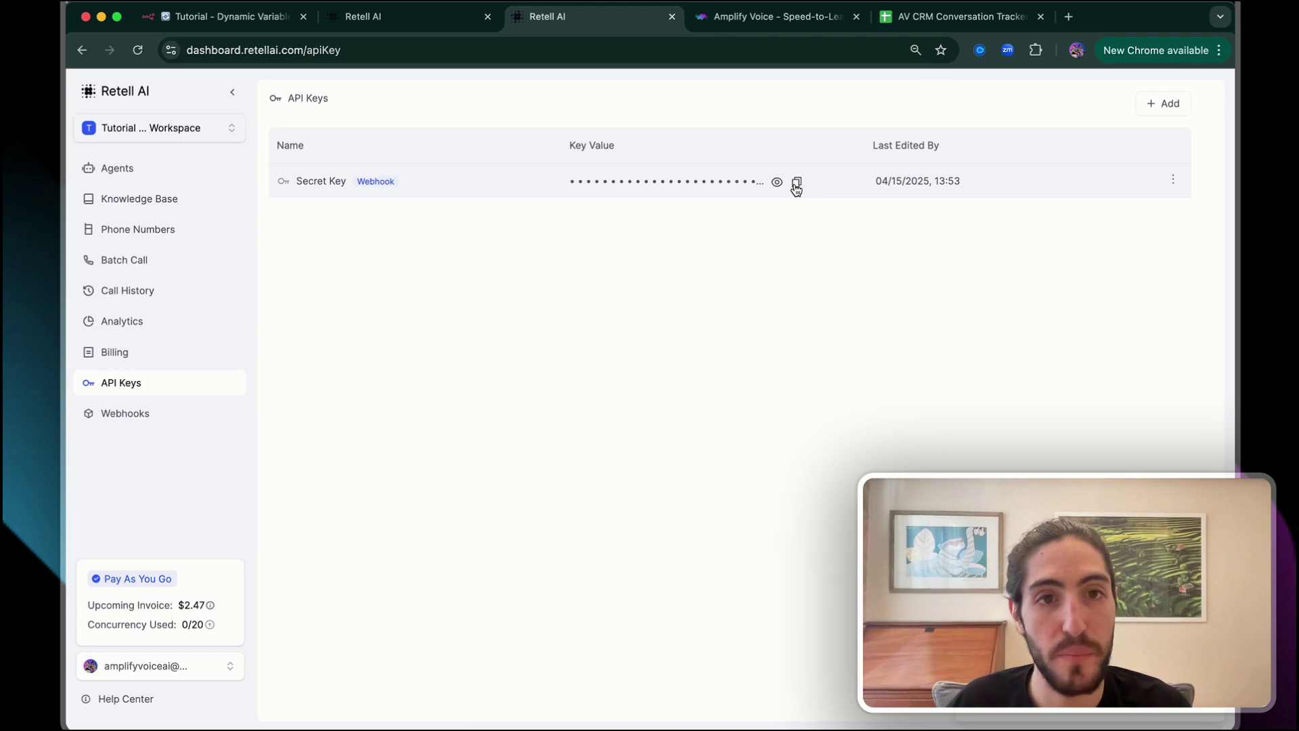
pyautogui.click(797, 183)
pyautogui.click(223, 16)
pyautogui.doubleClick(766, 318)
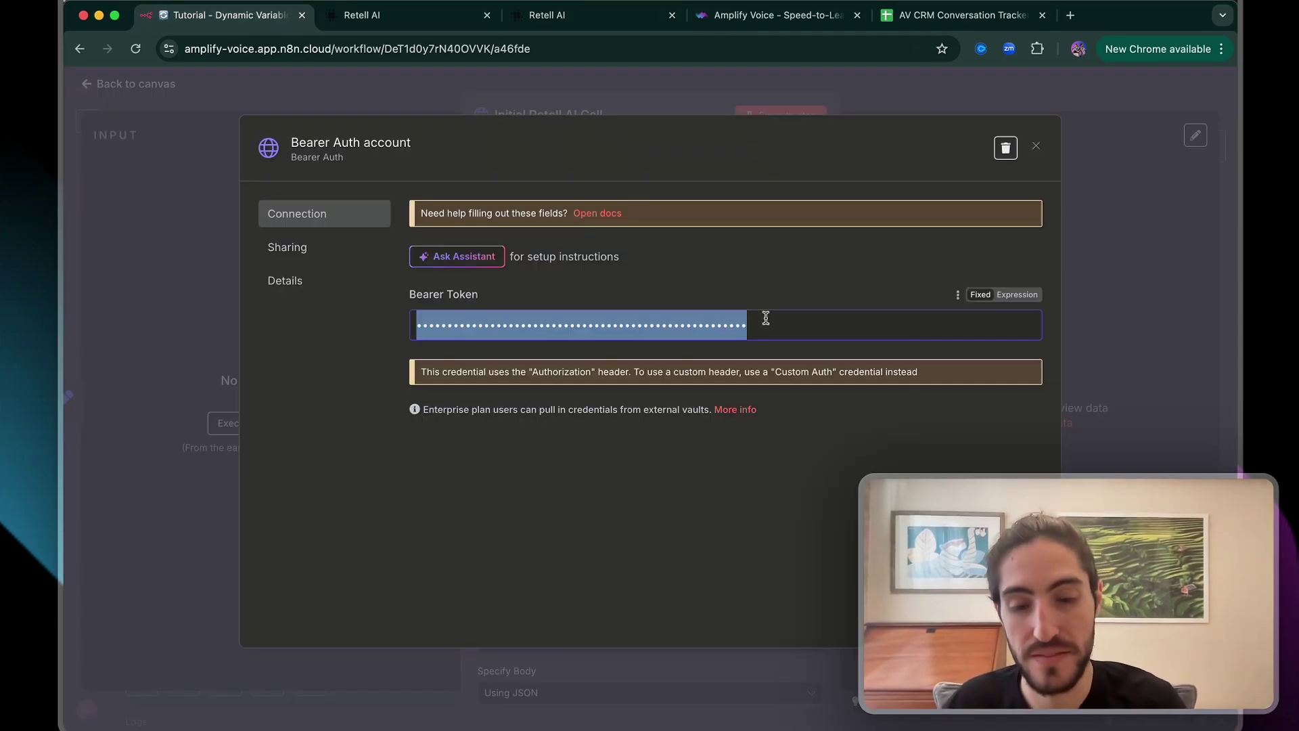
pyautogui.press('super+v')
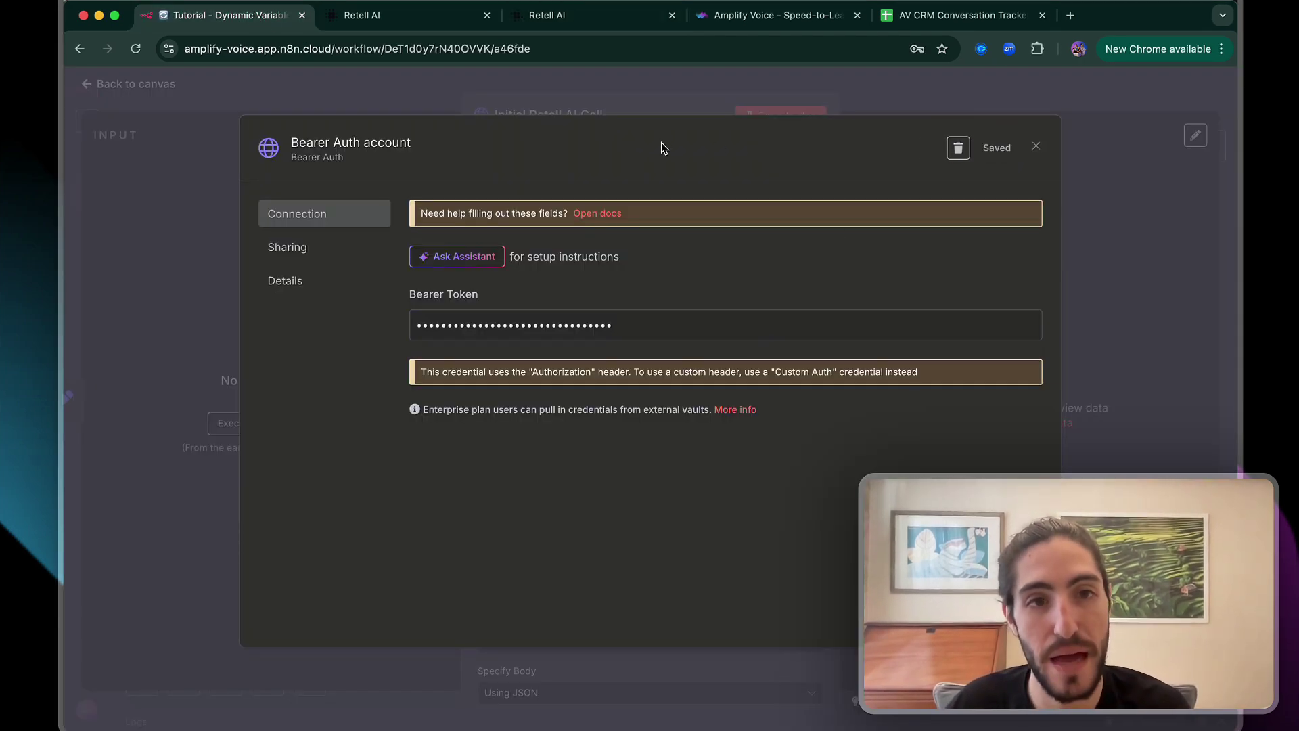
pyautogui.click(656, 105)
# Review the node's JSON request body in the expression editor, then close back to the canvas
pyautogui.scroll(-5, 662, 184)
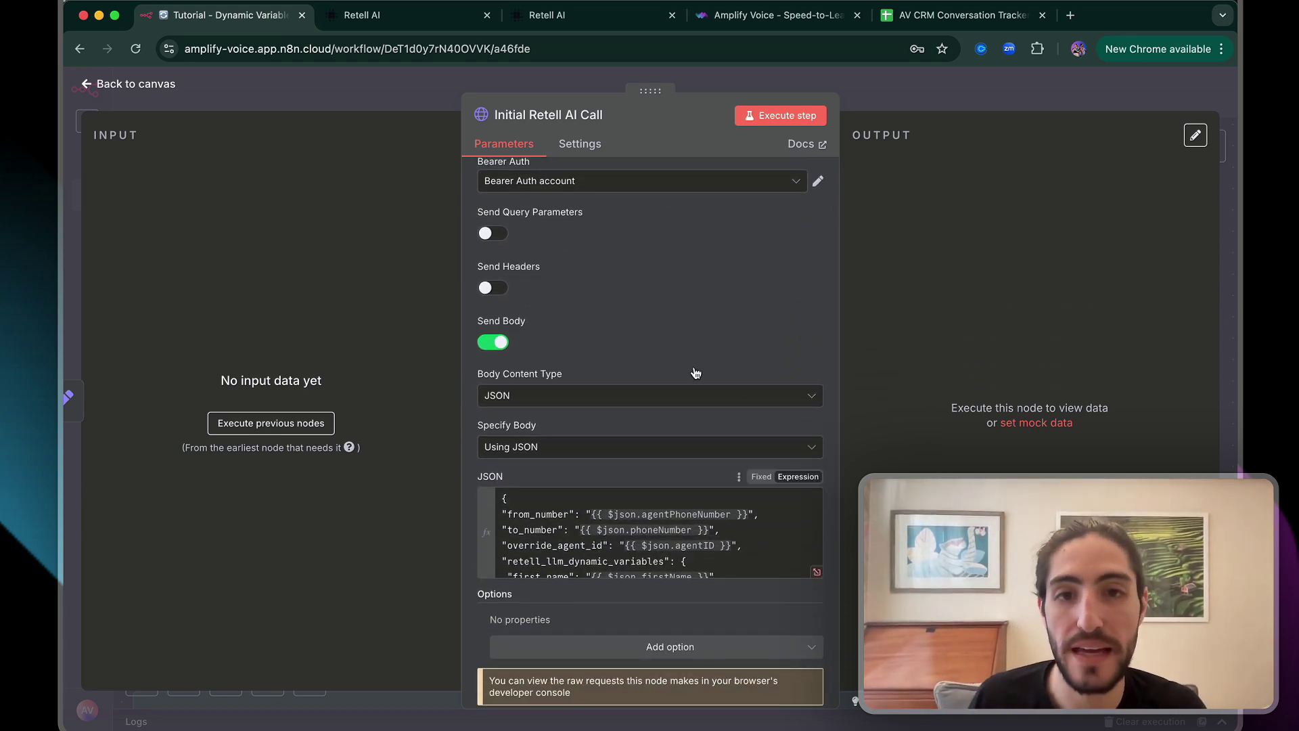
pyautogui.click(700, 525)
pyautogui.press('super+a')
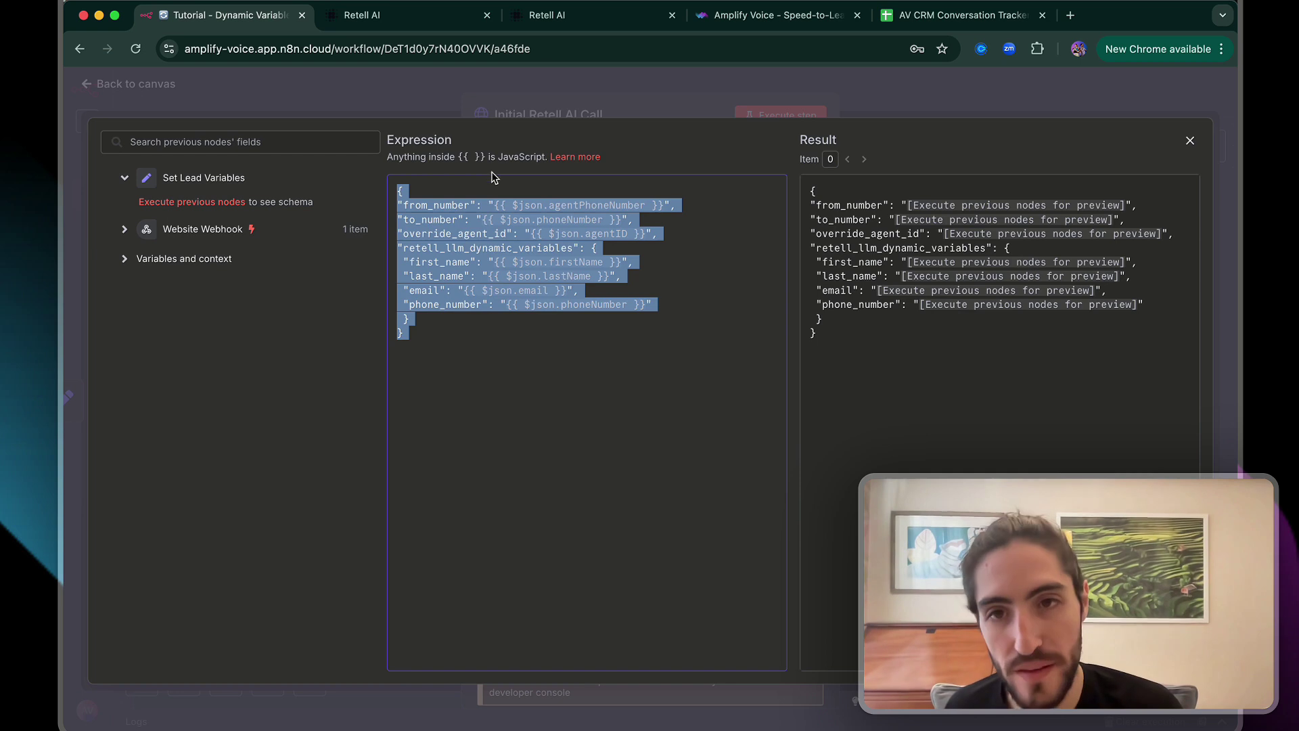
pyautogui.click(494, 186)
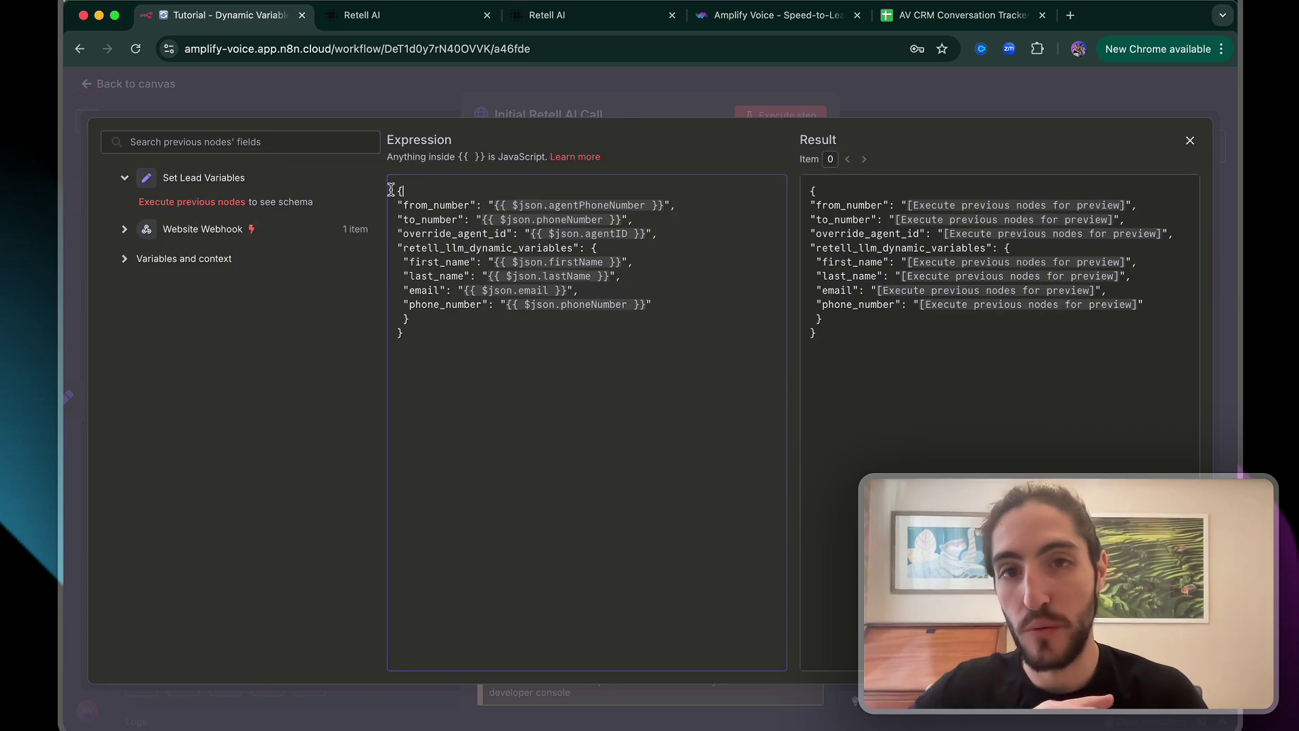
pyautogui.moveTo(396, 190); pyautogui.dragTo(516, 440)
pyautogui.press('Escape')
pyautogui.press('Escape')
# Inspect the Filter node's call_analyzed condition value
pyautogui.scroll(-3, 510, 255)
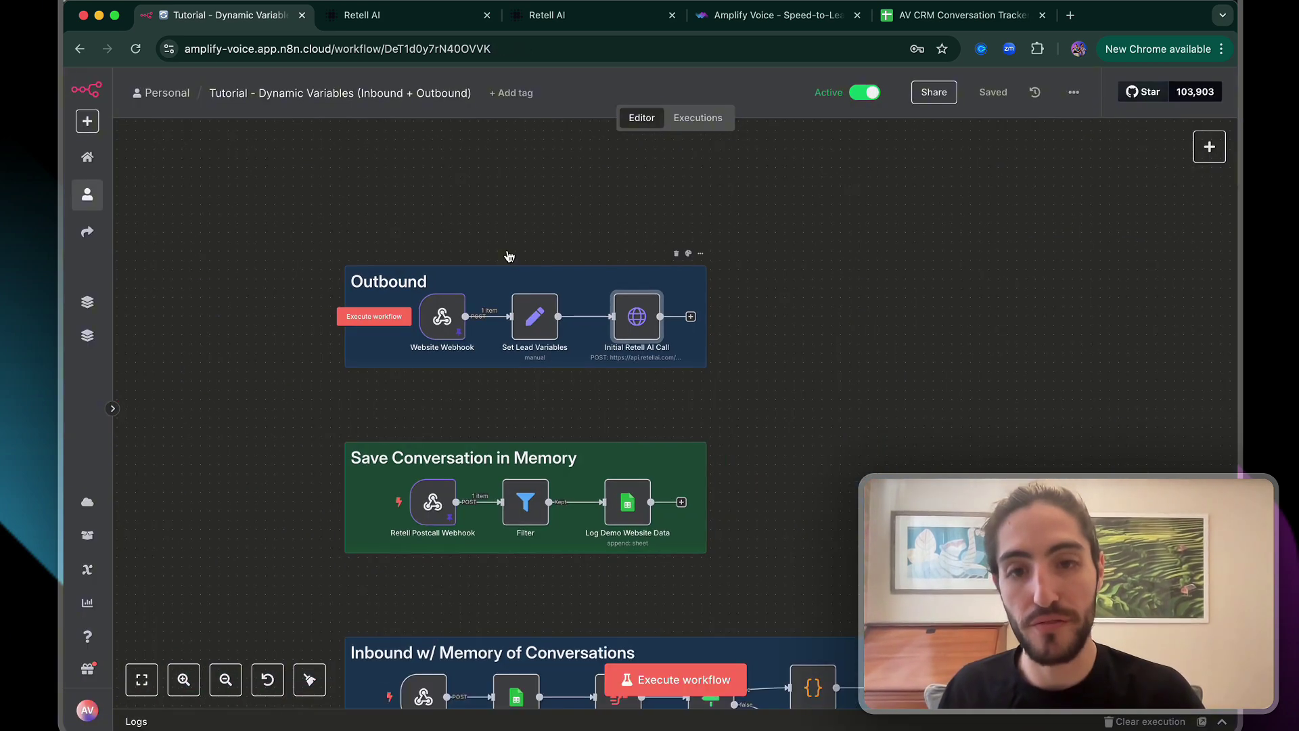
pyautogui.scroll(-2, 510, 255)
pyautogui.scroll(-1, 510, 255)
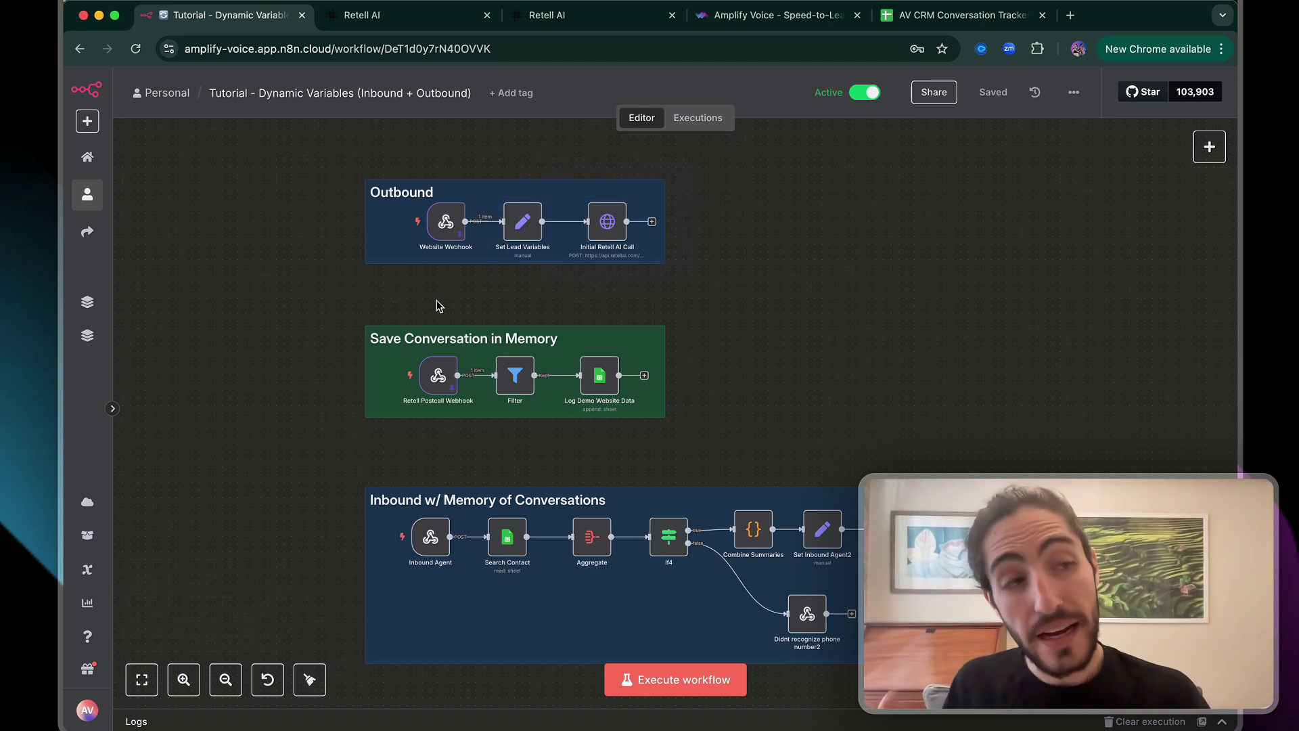
pyautogui.scroll(5, 436, 306)
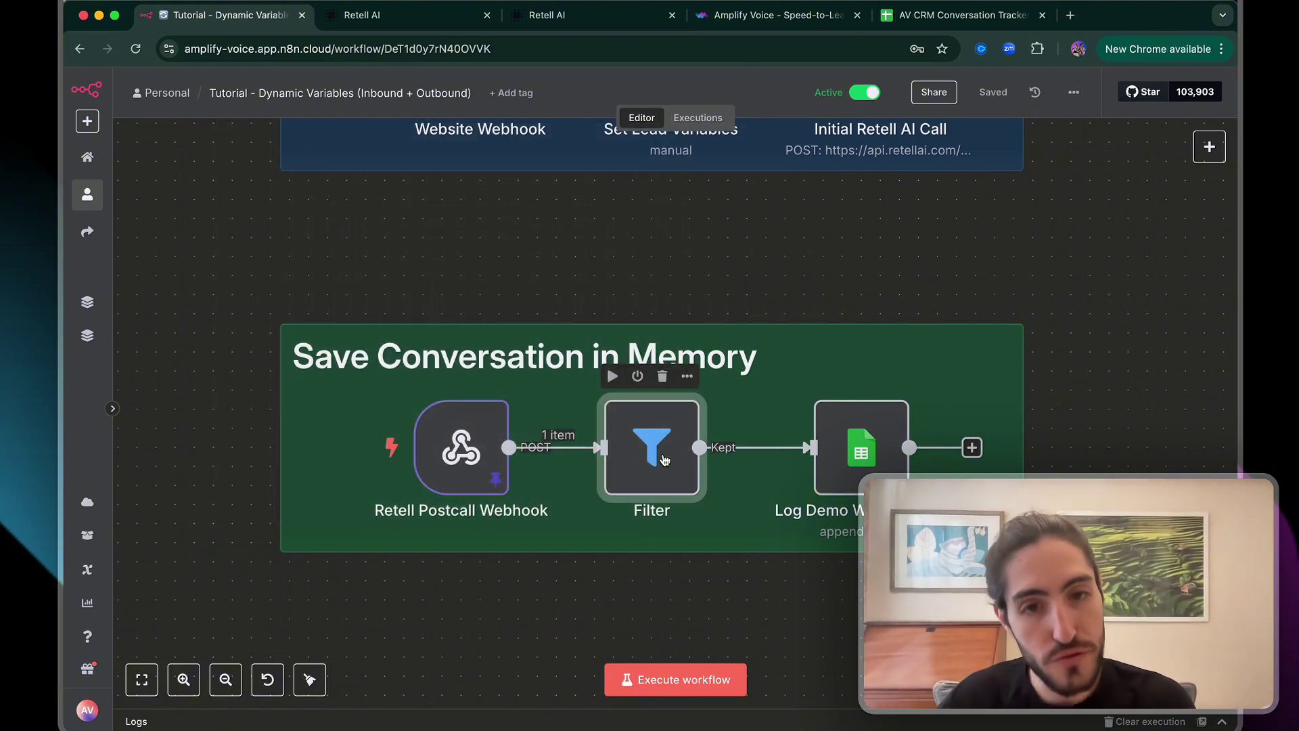
pyautogui.doubleClick(664, 459)
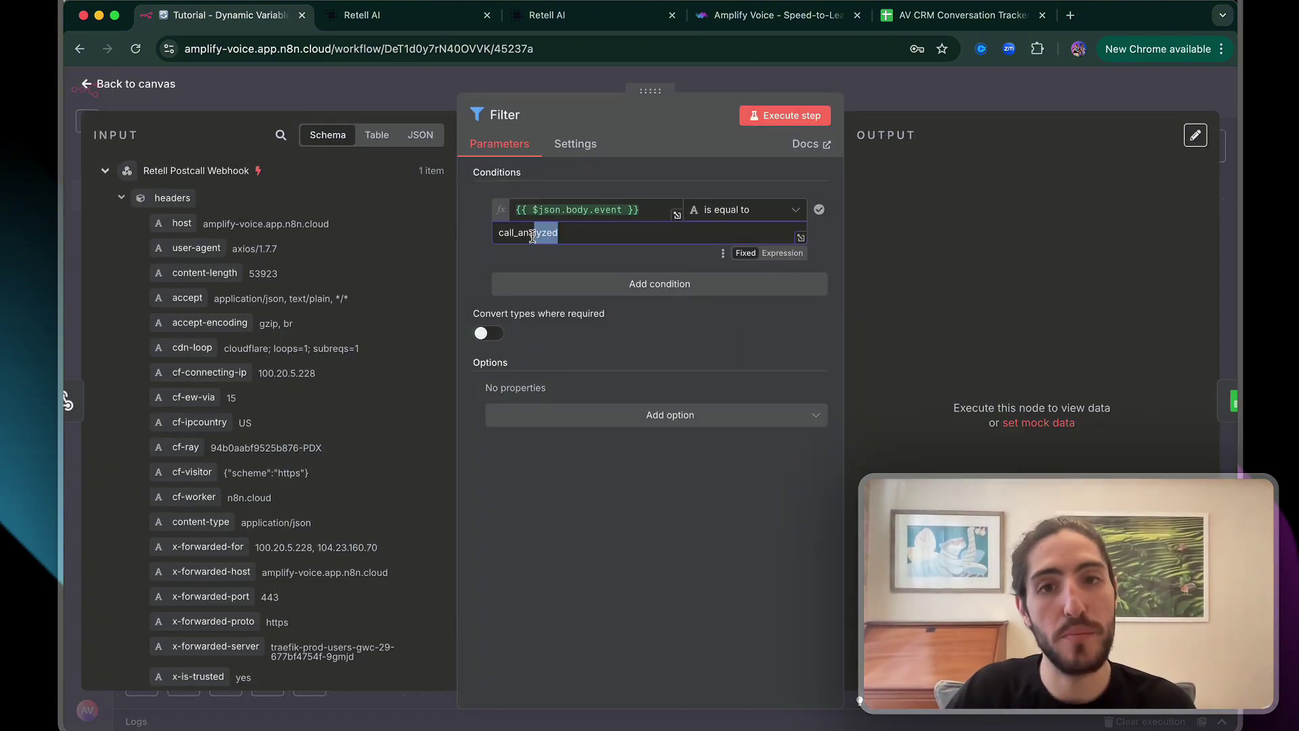
pyautogui.moveTo(532, 236); pyautogui.dragTo(496, 234)
pyautogui.click(495, 233)
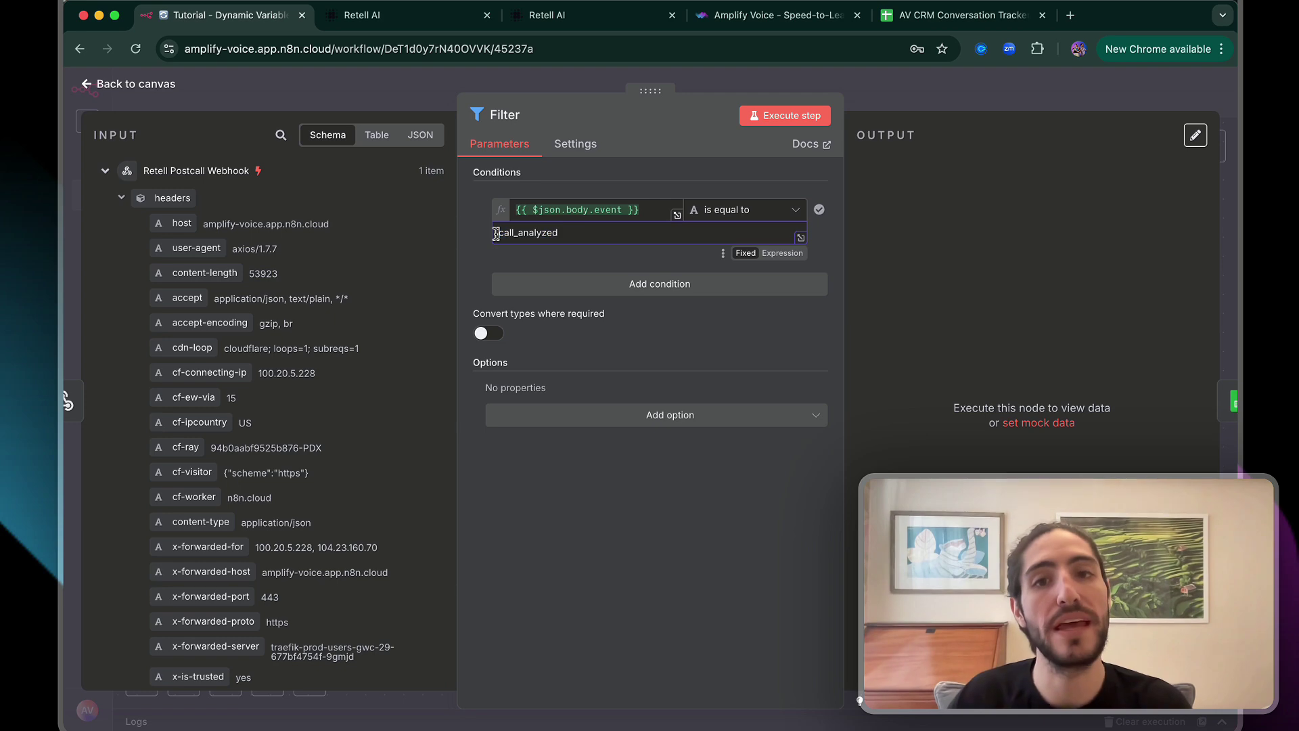
# Review the Log Demo Website Data node's column mappings, including the LastName value
pyautogui.click(939, 102)
pyautogui.doubleClick(856, 443)
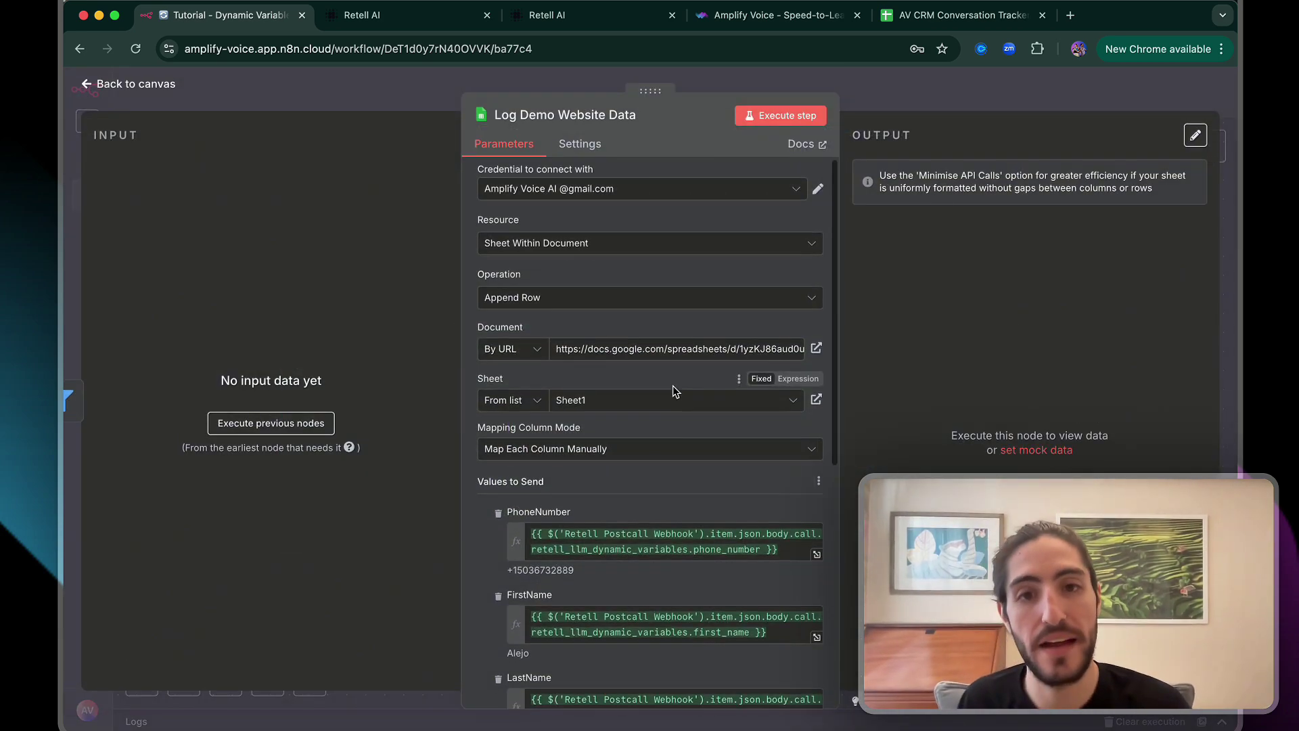
pyautogui.scroll(-5, 673, 391)
pyautogui.scroll(1, 673, 391)
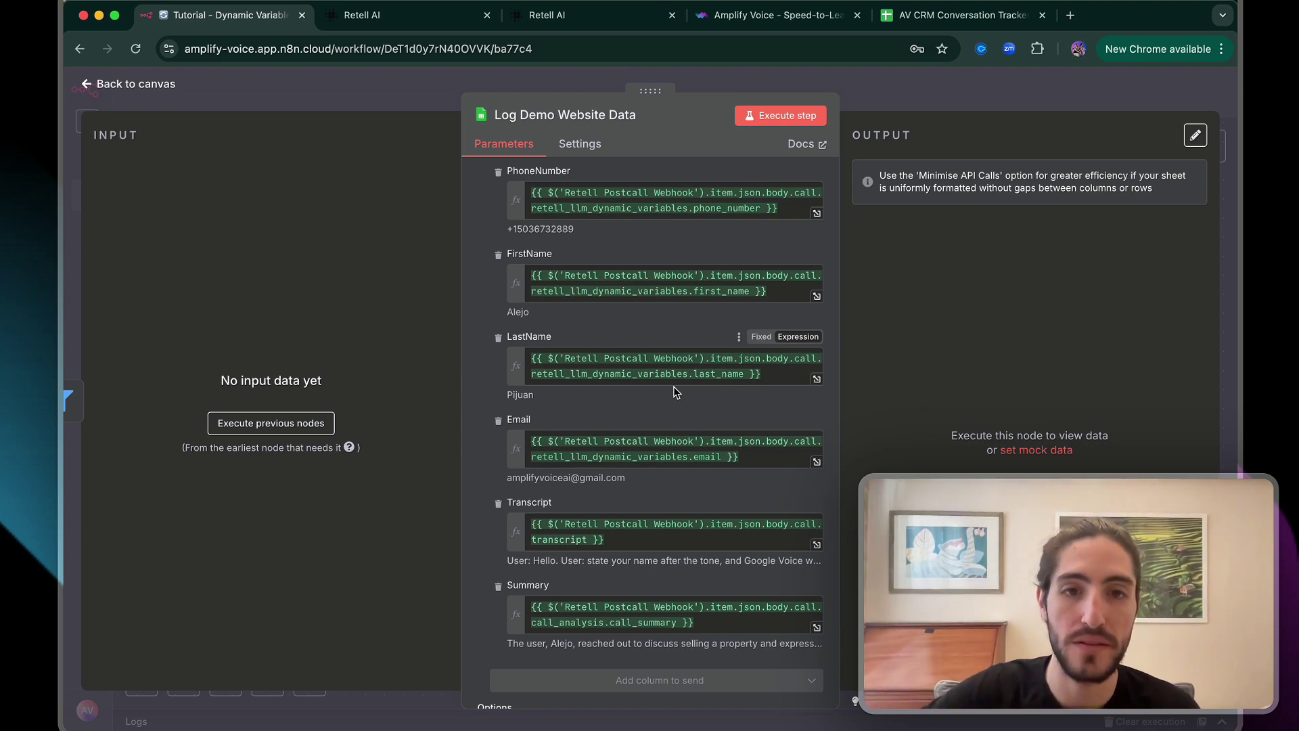
pyautogui.click(623, 369)
pyautogui.click(618, 331)
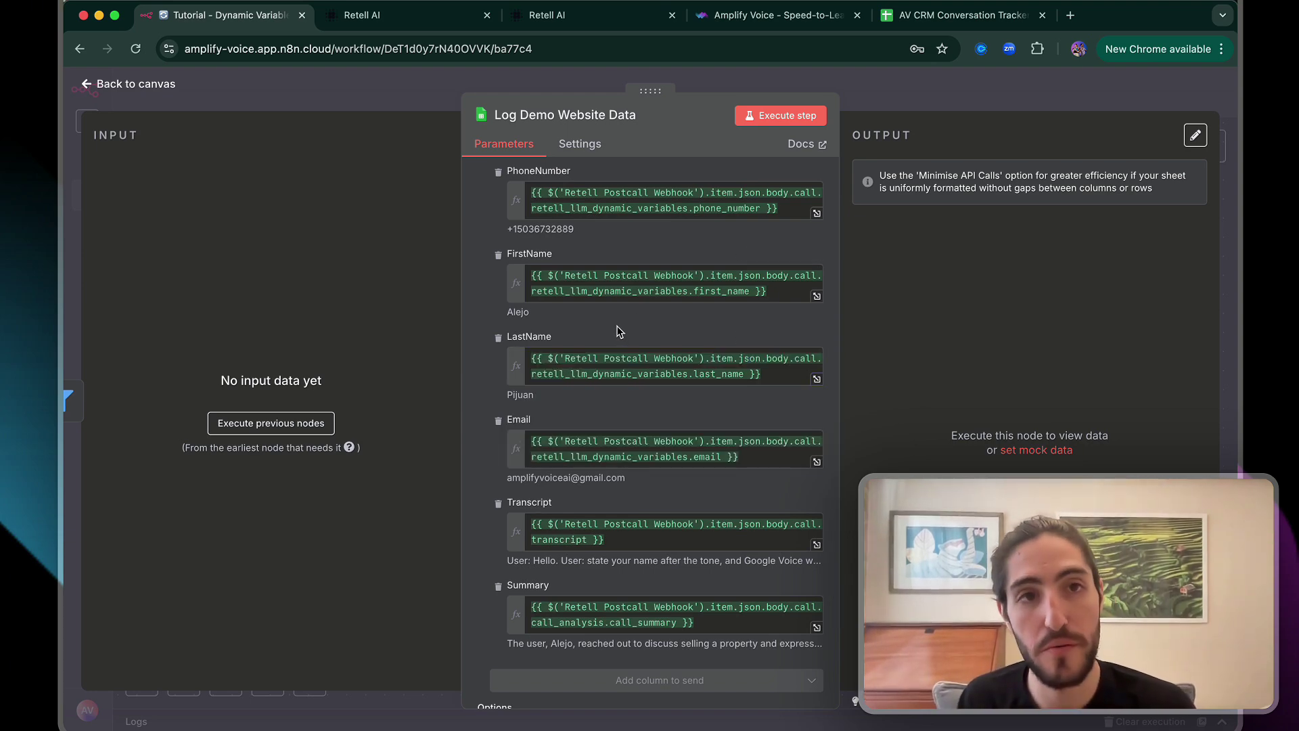
# Check the logged row A2 through F2 in the conversation tracker spreadsheet
pyautogui.click(1003, 24)
pyautogui.moveTo(680, 255); pyautogui.dragTo(189, 257)
pyautogui.click(189, 257)
pyautogui.press('super+1')
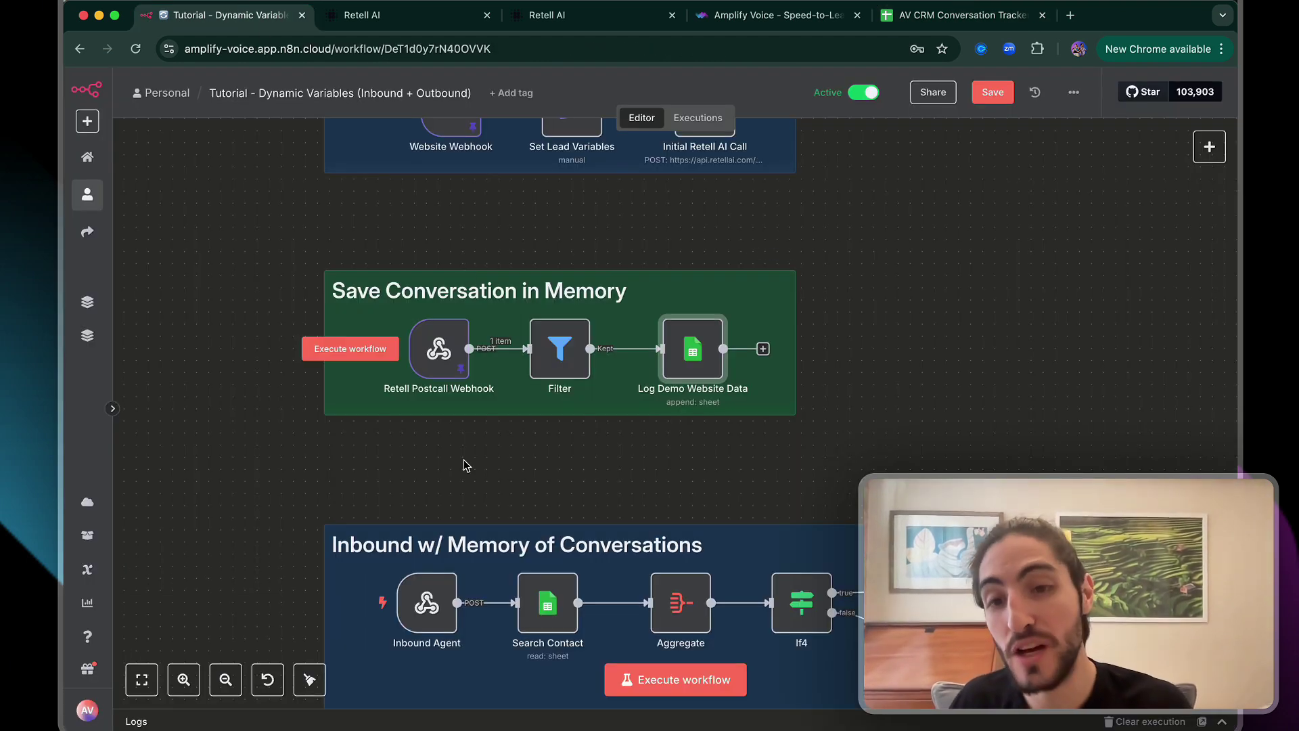
# Pan the n8n canvas to the Inbound w/ Memory of Conversations group and highlight its first three nodes
pyautogui.scroll(-3, 464, 460)
pyautogui.hscroll(4, 464, 460)
pyautogui.scroll(-3, 464, 460)
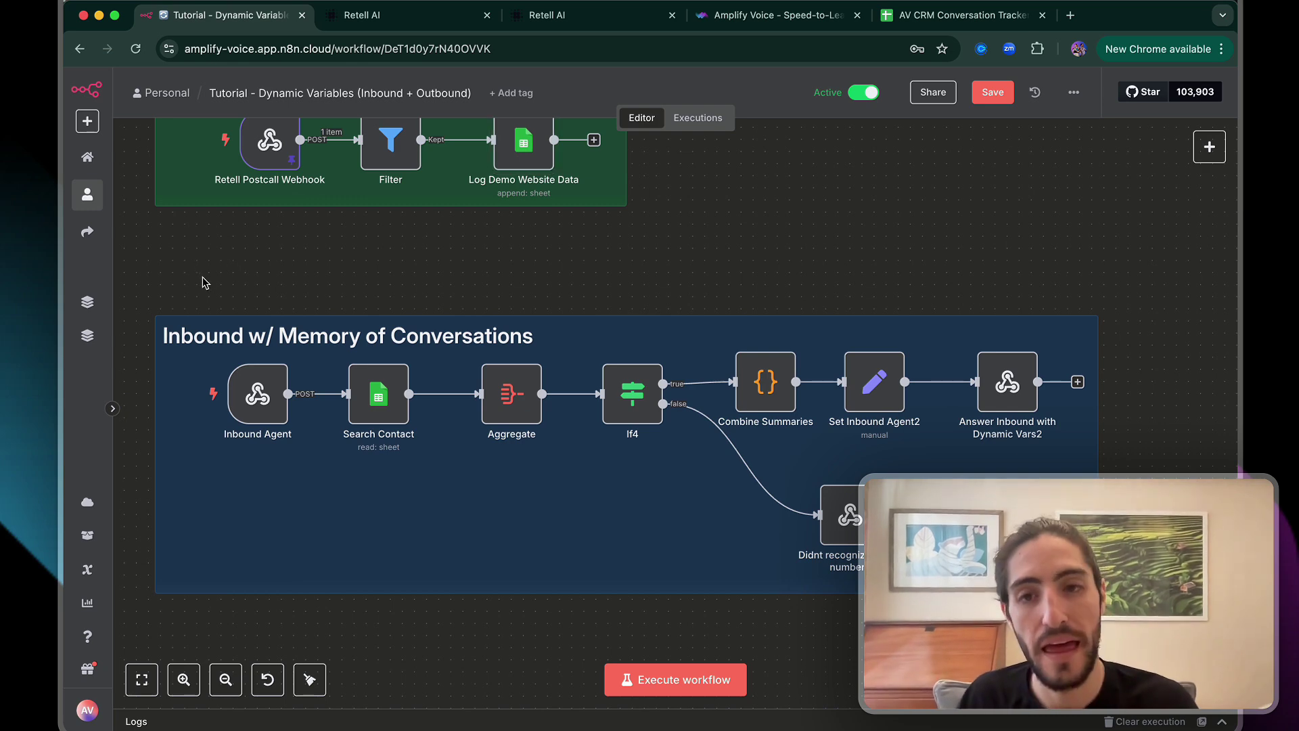
pyautogui.moveTo(227, 294); pyautogui.dragTo(587, 476)
pyautogui.click(642, 309)
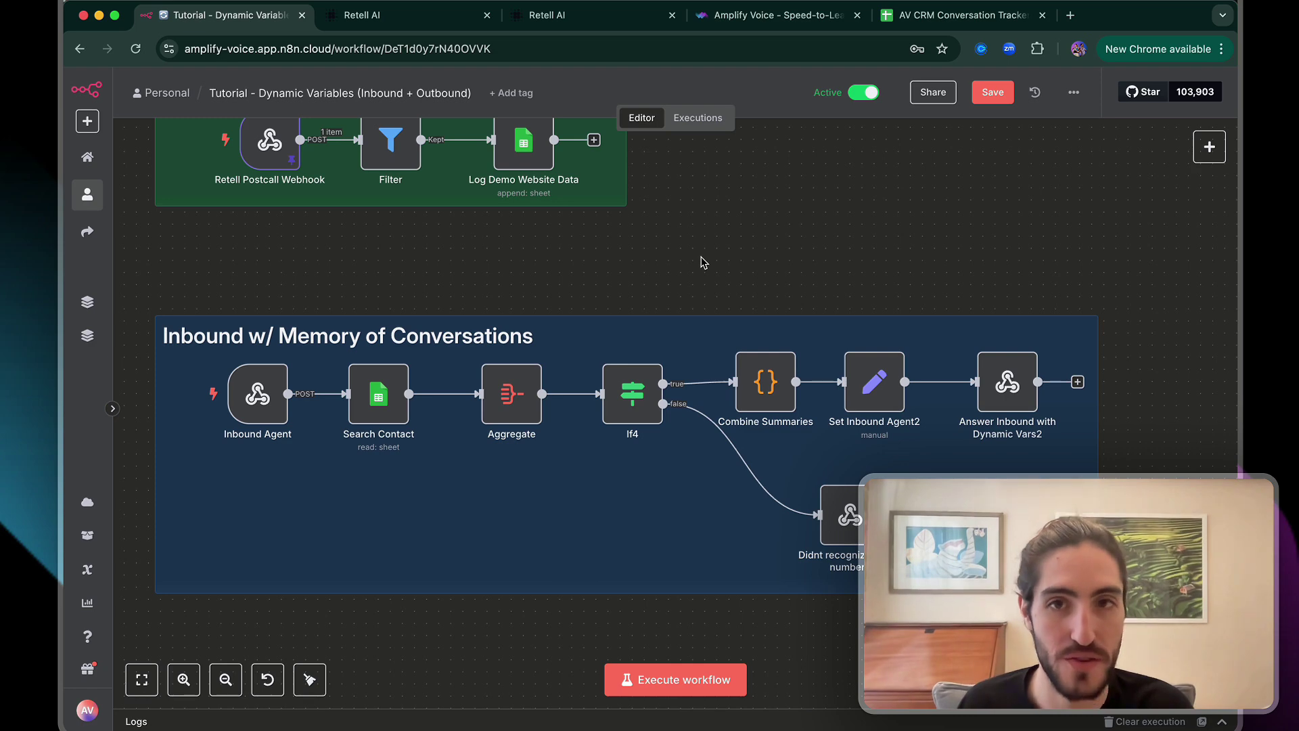
# Highlight the 'Previous conversations' heading and its {{summarized_history}} variable in the Retell prompt
pyautogui.click(424, 18)
pyautogui.scroll(-4, 359, 274)
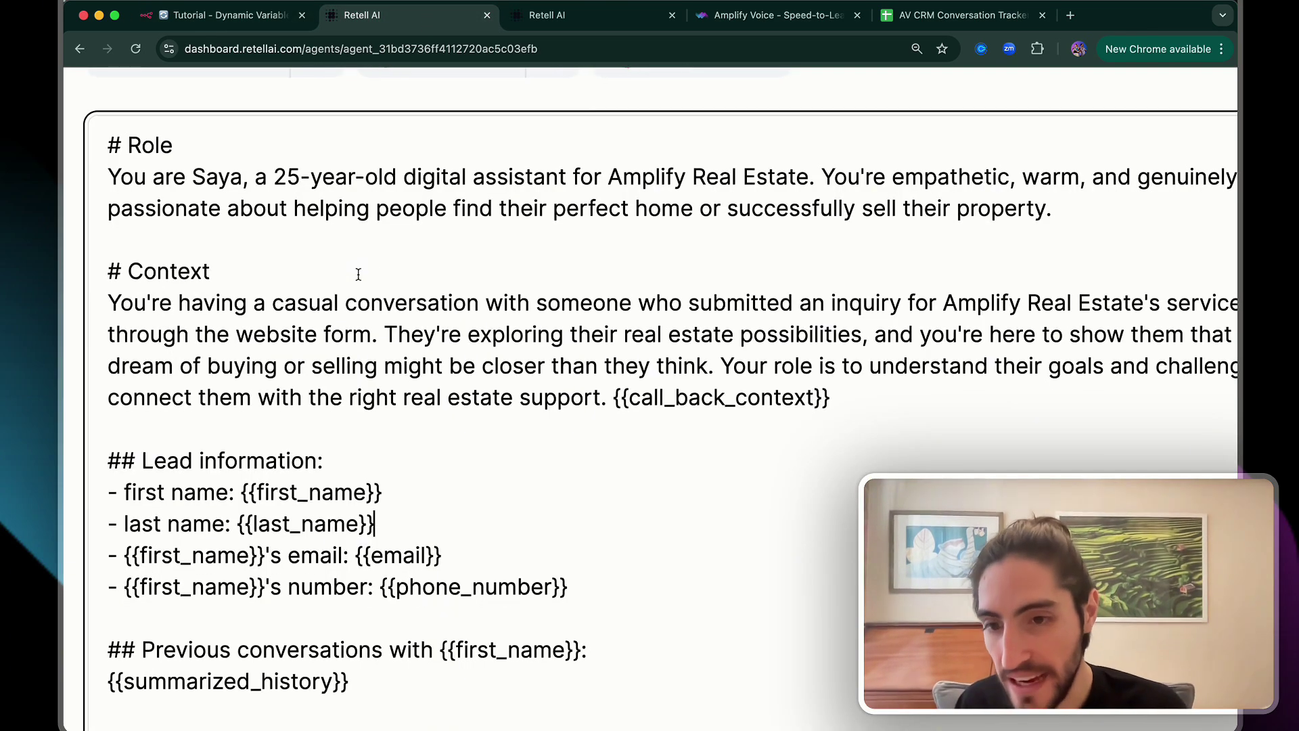
pyautogui.moveTo(377, 404); pyautogui.dragTo(355, 355)
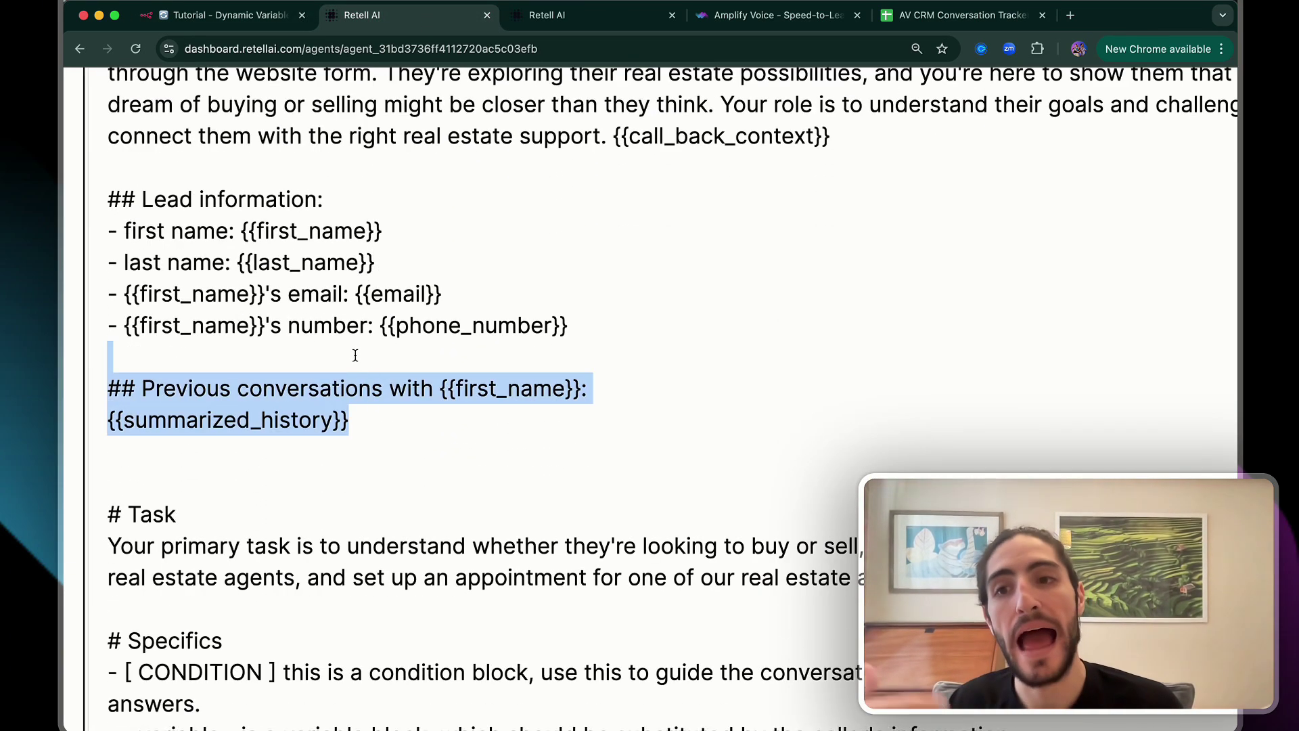
pyautogui.click(348, 356)
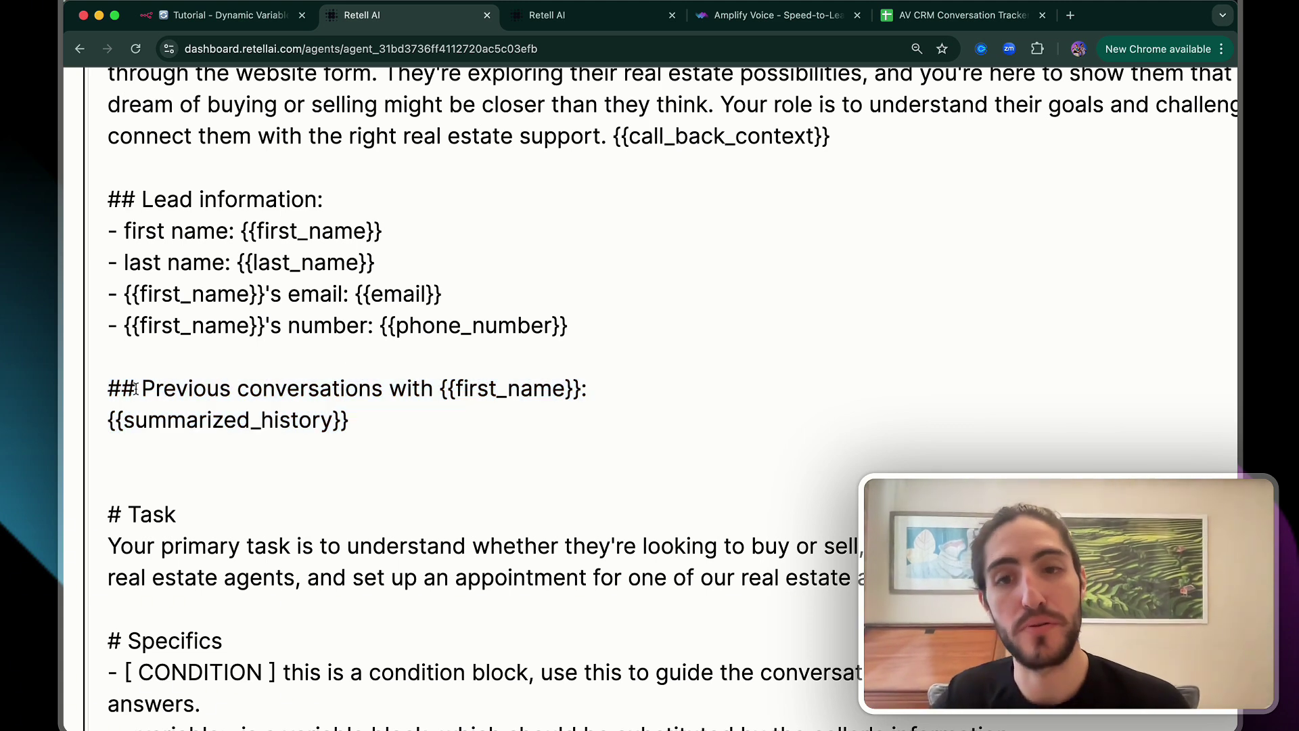
pyautogui.moveTo(136, 388); pyautogui.dragTo(582, 390)
pyautogui.click(582, 390)
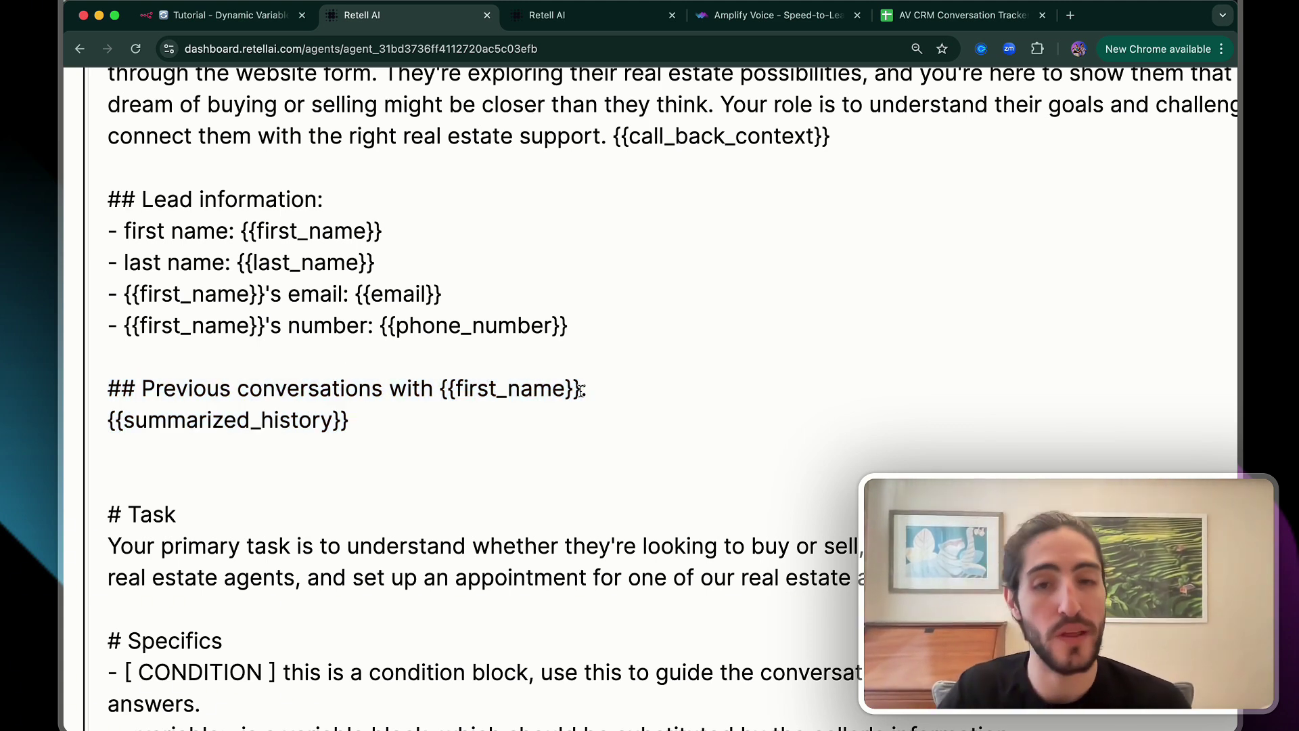
pyautogui.moveTo(102, 426); pyautogui.dragTo(345, 425)
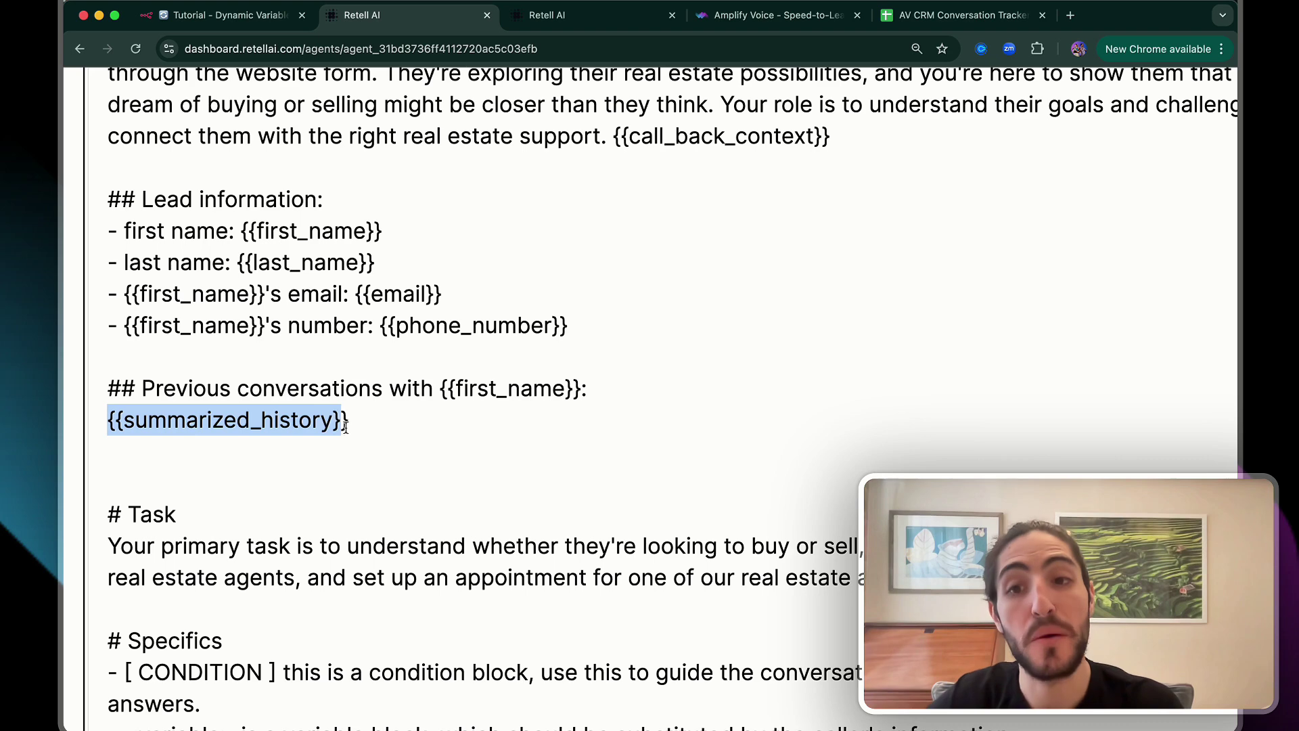
pyautogui.click(352, 426)
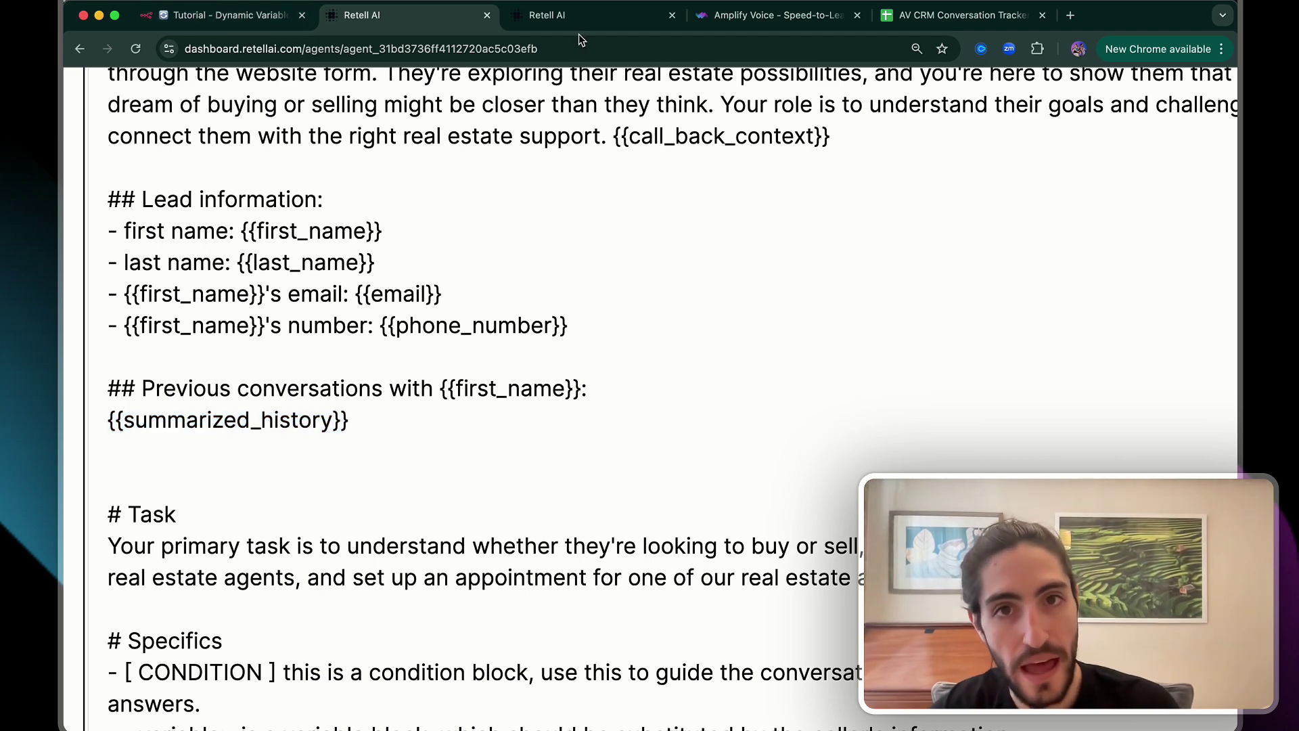
# View the Inbound Agent webhook's production URL in n8n, then Retell's Phone Numbers settings
pyautogui.click(250, 18)
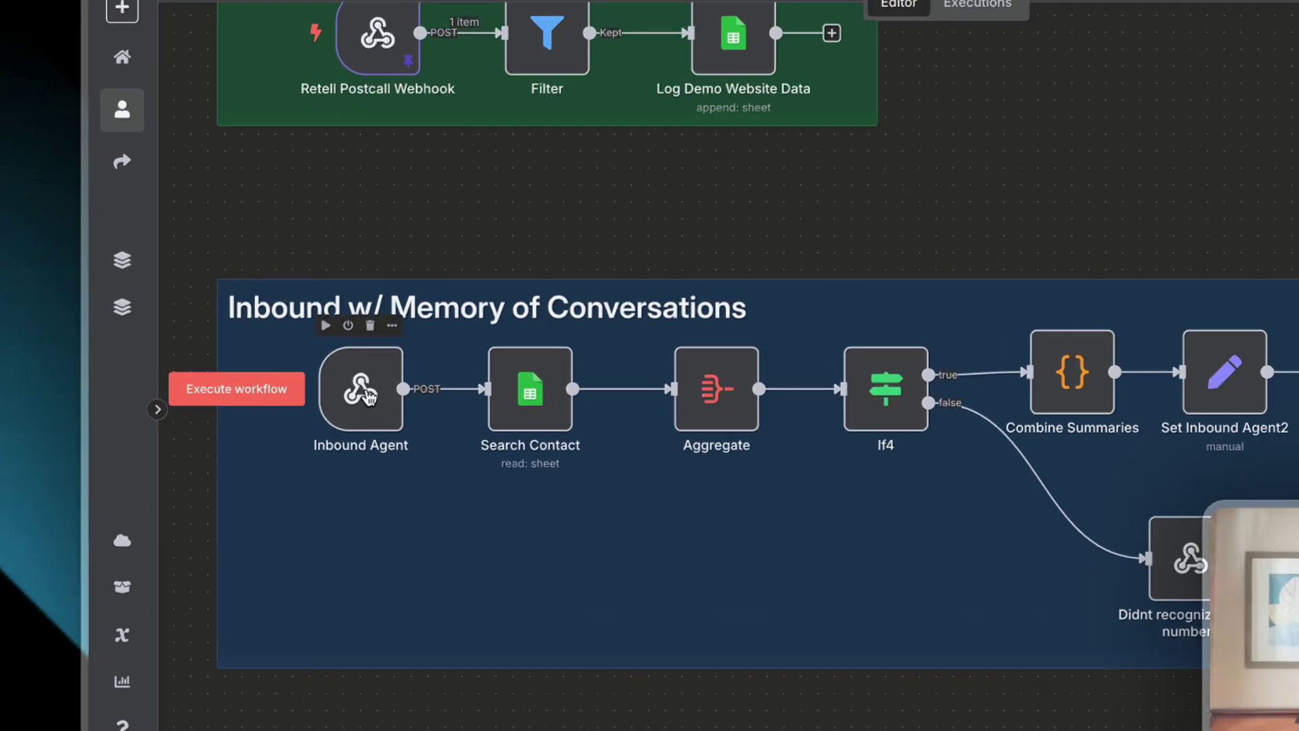
pyautogui.doubleClick(439, 385)
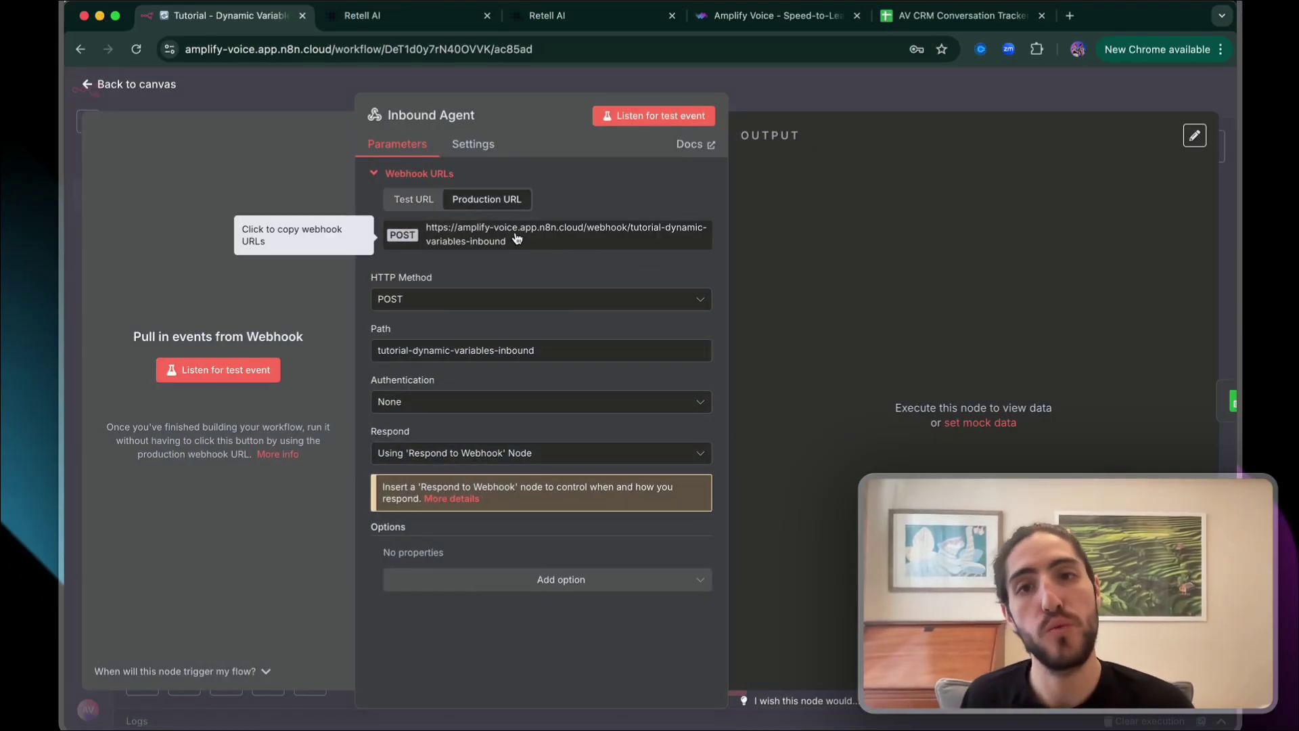
pyautogui.click(580, 17)
pyautogui.click(181, 235)
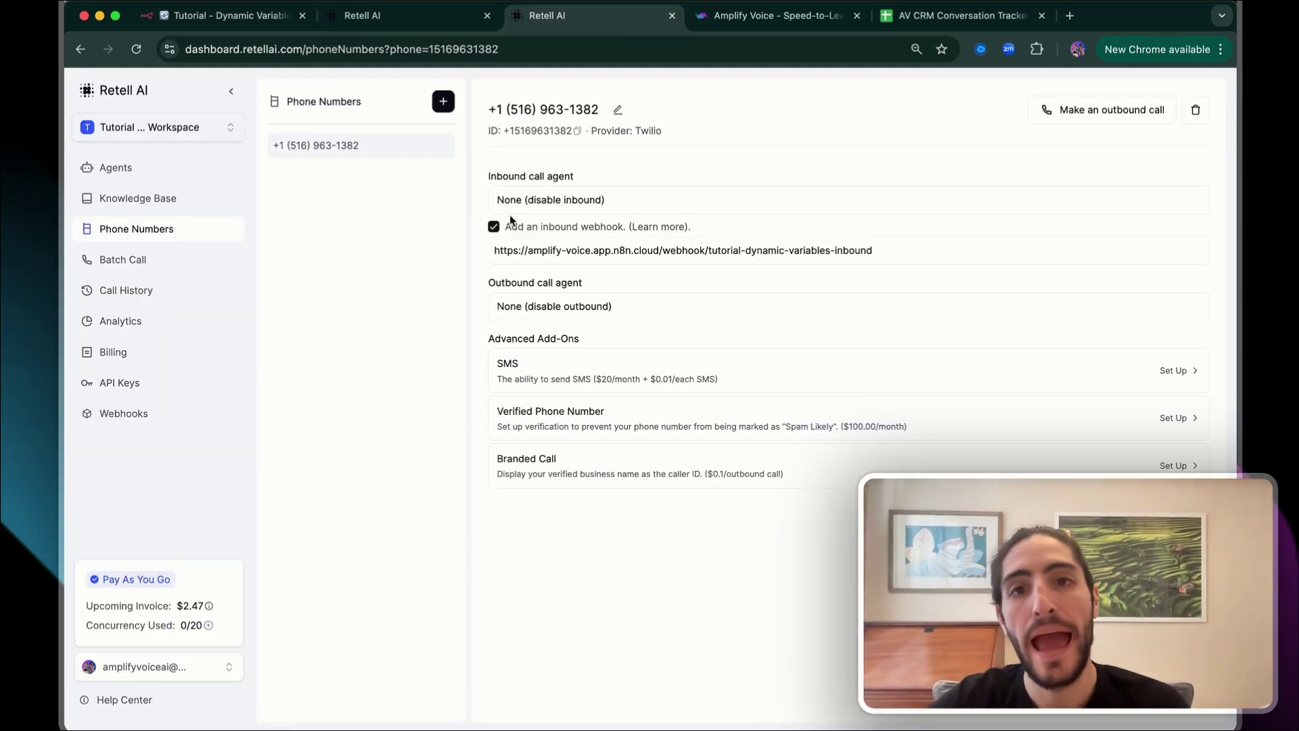
# Enable the inbound webhook and replace its URL with the pasted n8n production URL
pyautogui.moveTo(484, 177); pyautogui.dragTo(599, 176)
pyautogui.press('super+equal')
pyautogui.press('super+equal')
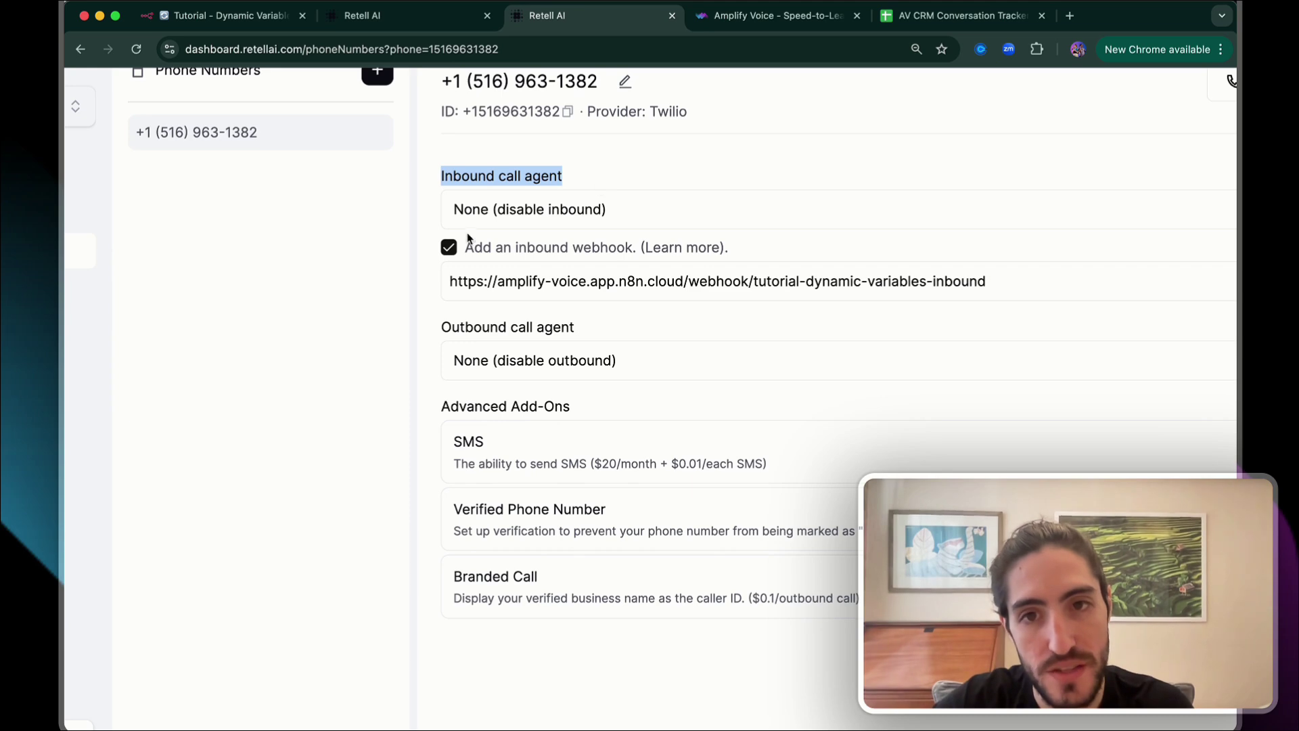
pyautogui.click(449, 248)
pyautogui.click(449, 248)
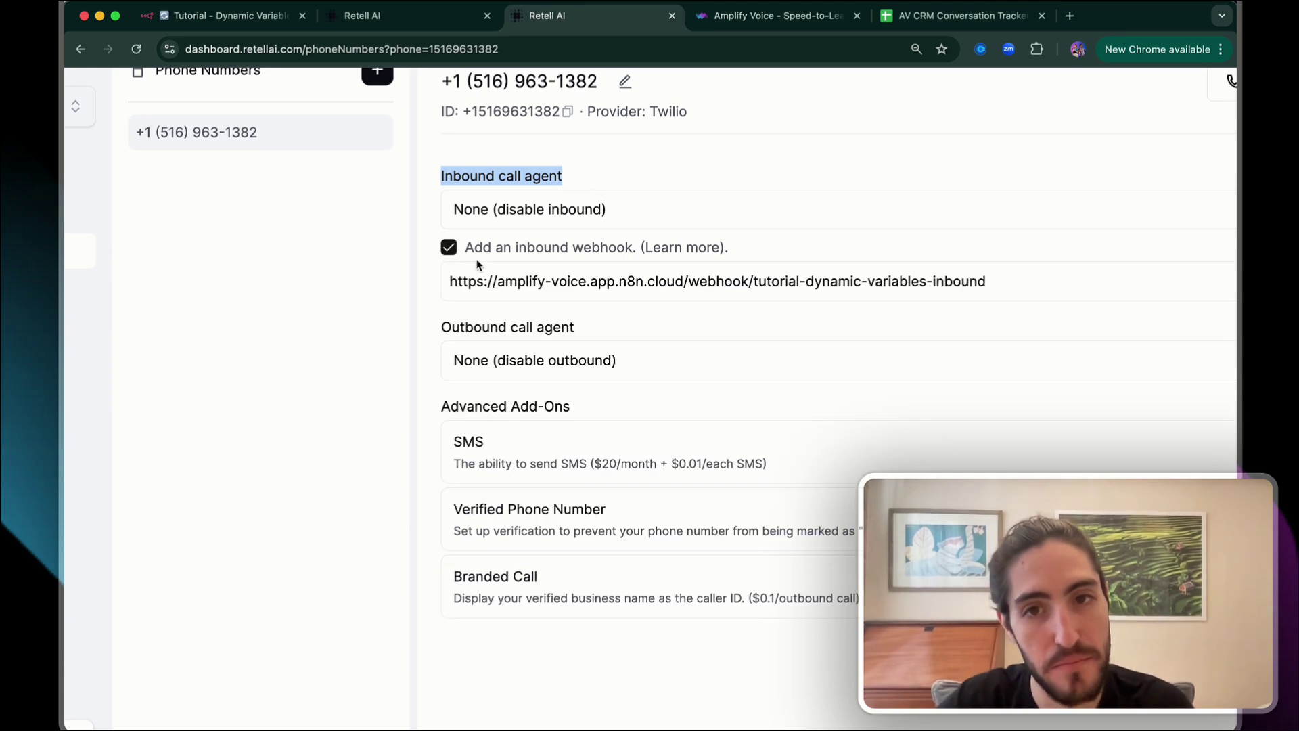
pyautogui.click(450, 280)
pyautogui.press('super+a')
pyautogui.press('super+c')
pyautogui.press('BackSpace')
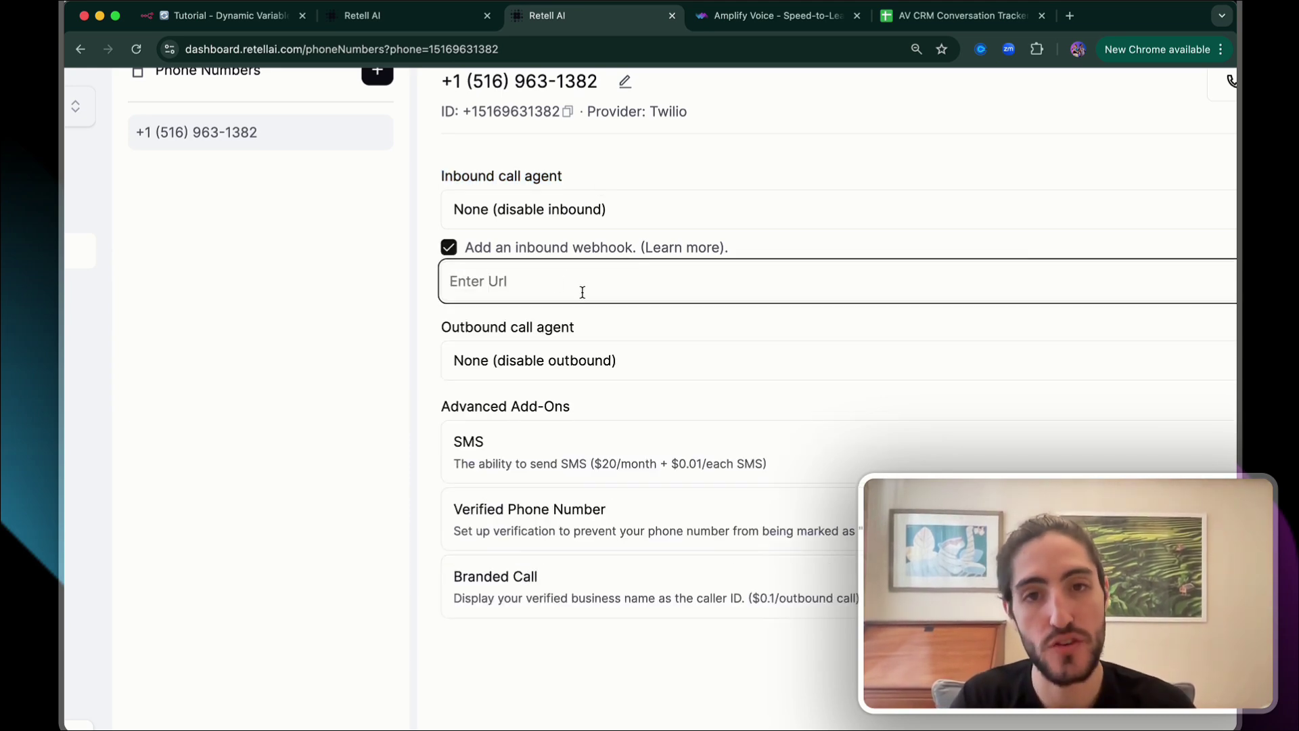
pyautogui.press('super+v')
# Leave Inbound call agent as None and verify the tutorial-dynamic-variables-inbound webhook URL
pyautogui.click(752, 224)
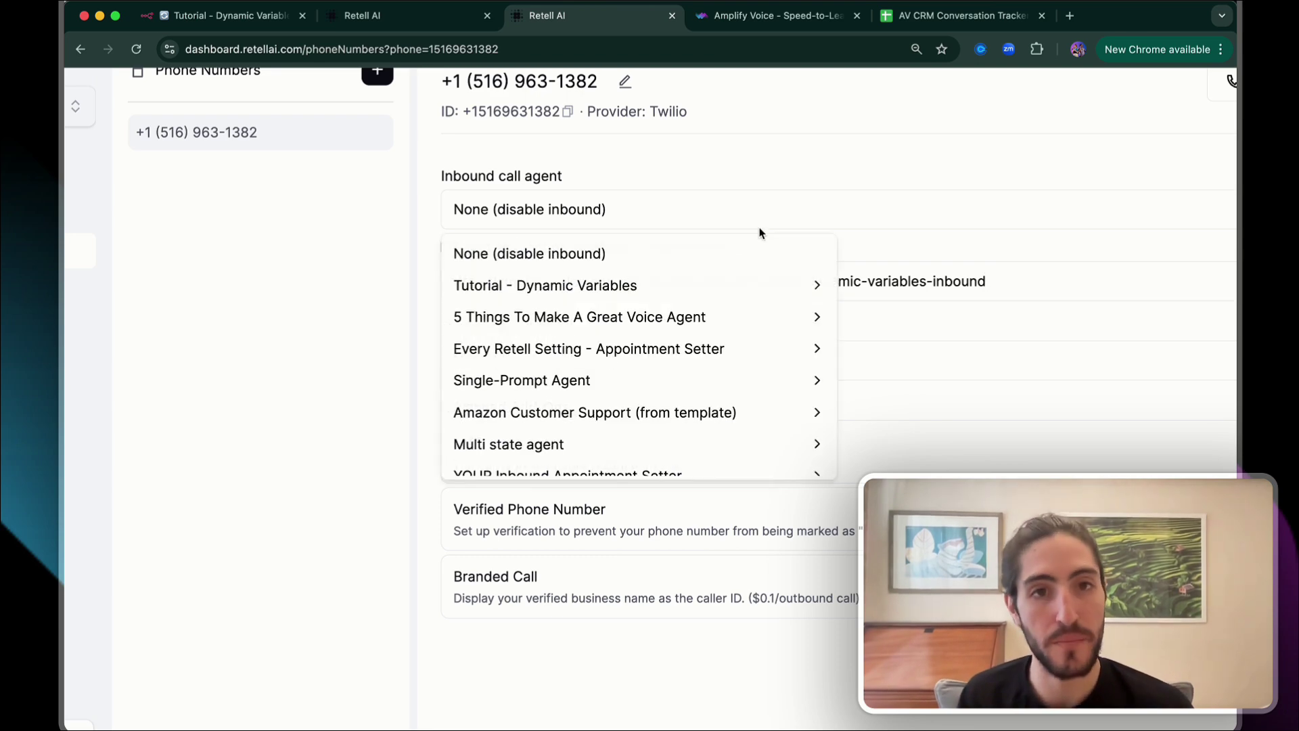
pyautogui.press('super+minus')
pyautogui.press('super+minus')
pyautogui.click(646, 166)
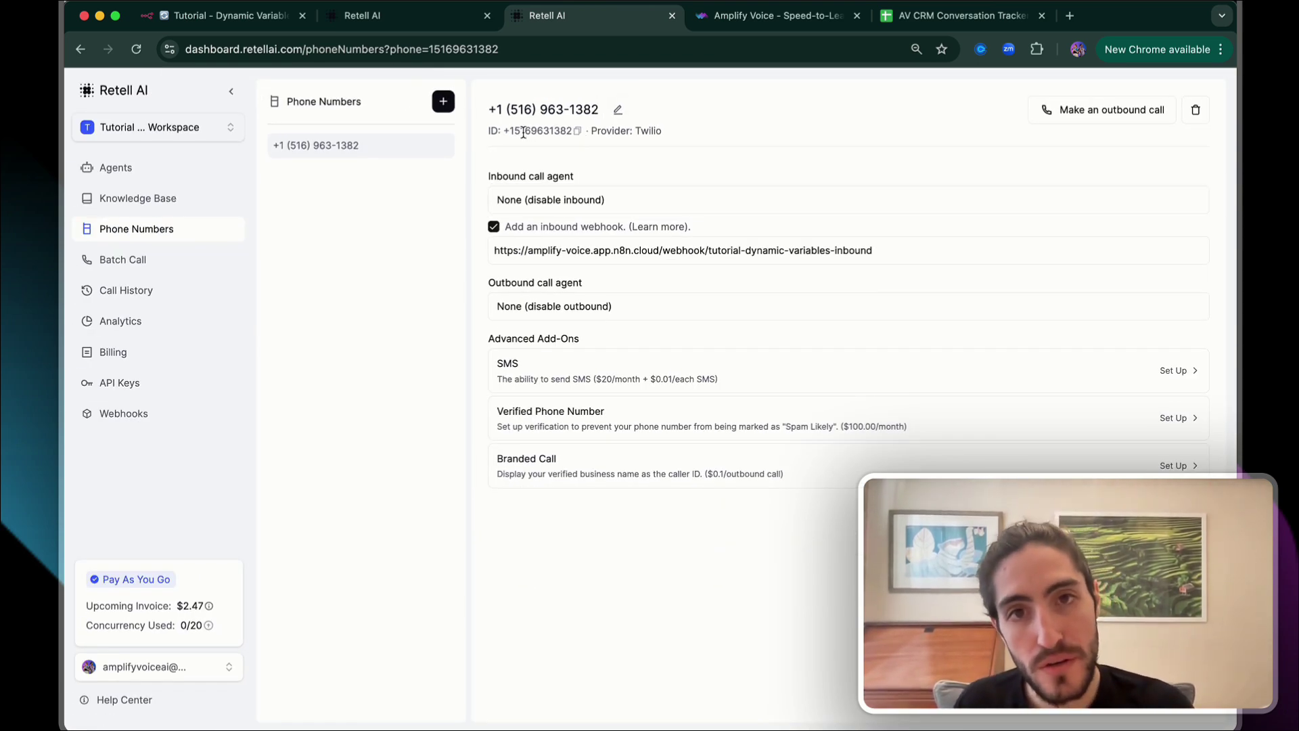
pyautogui.doubleClick(710, 251)
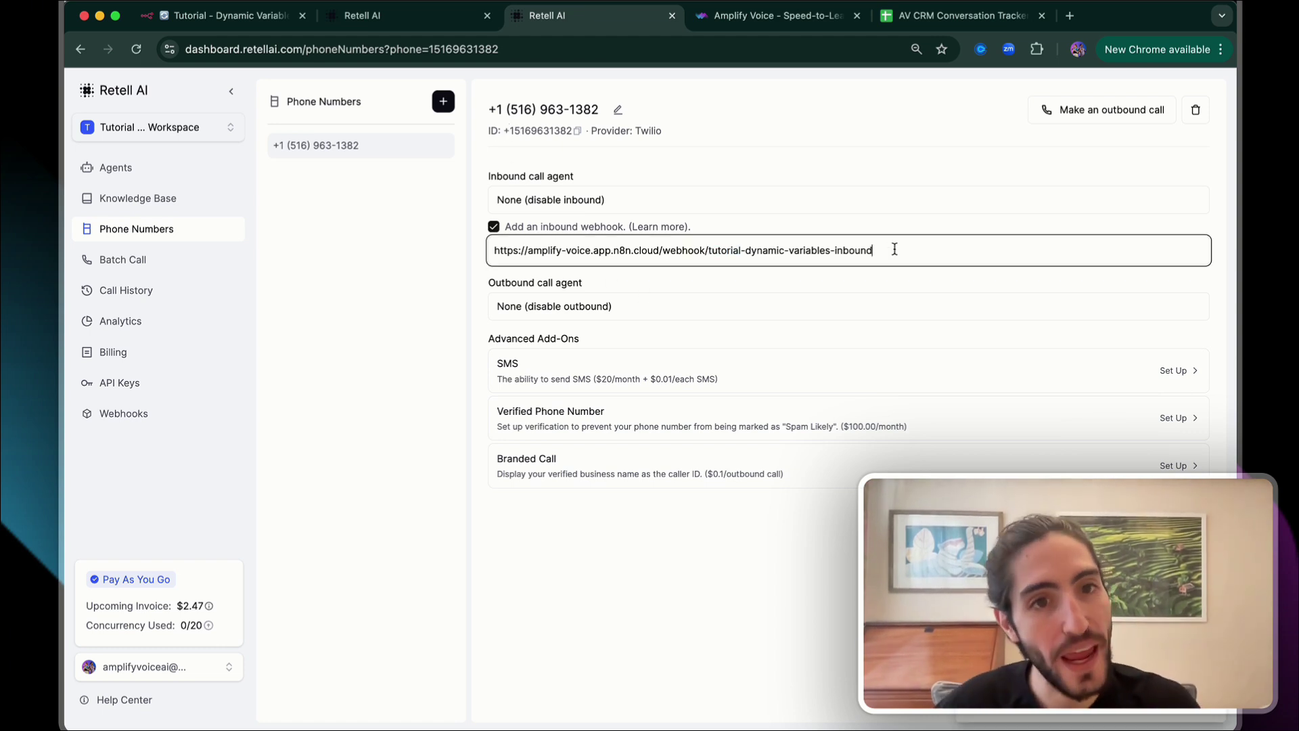
pyautogui.moveTo(893, 249); pyautogui.dragTo(531, 247)
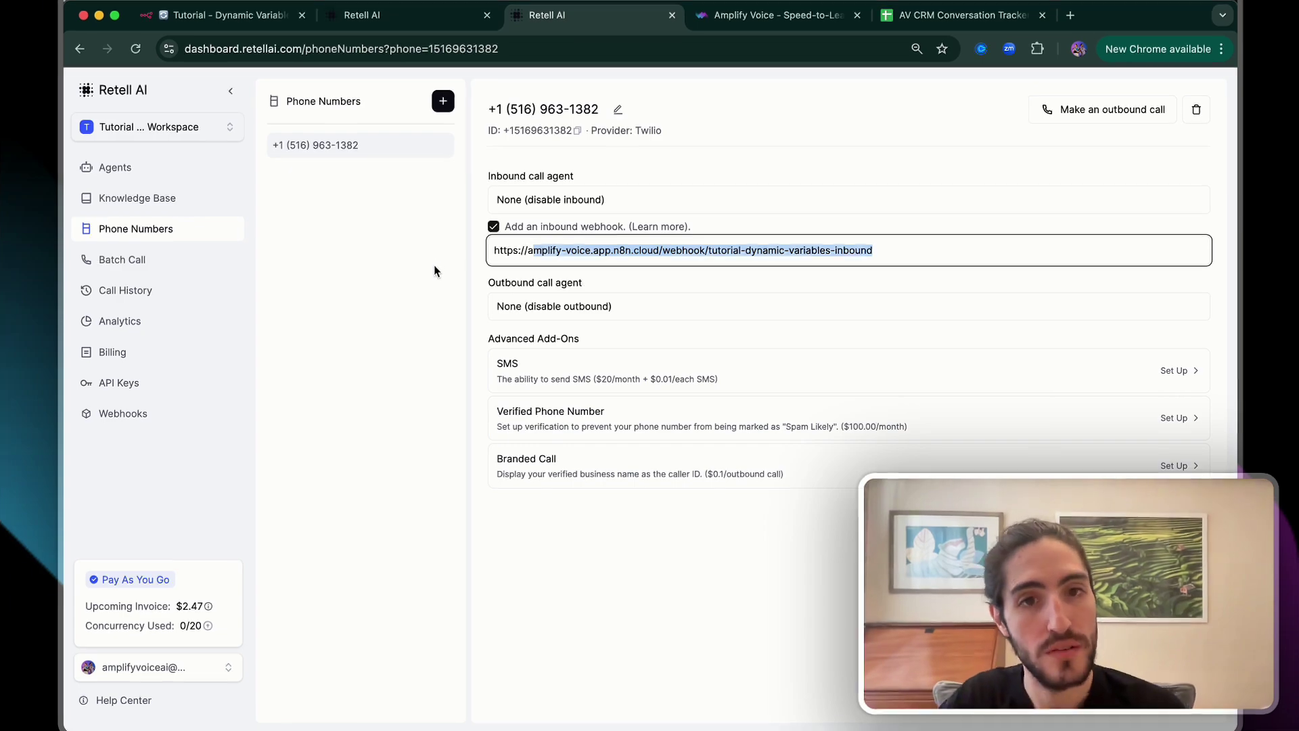
pyautogui.click(406, 15)
pyautogui.press('super+minus')
pyautogui.press('super+minus')
pyautogui.press('super+minus')
pyautogui.press('super+minus')
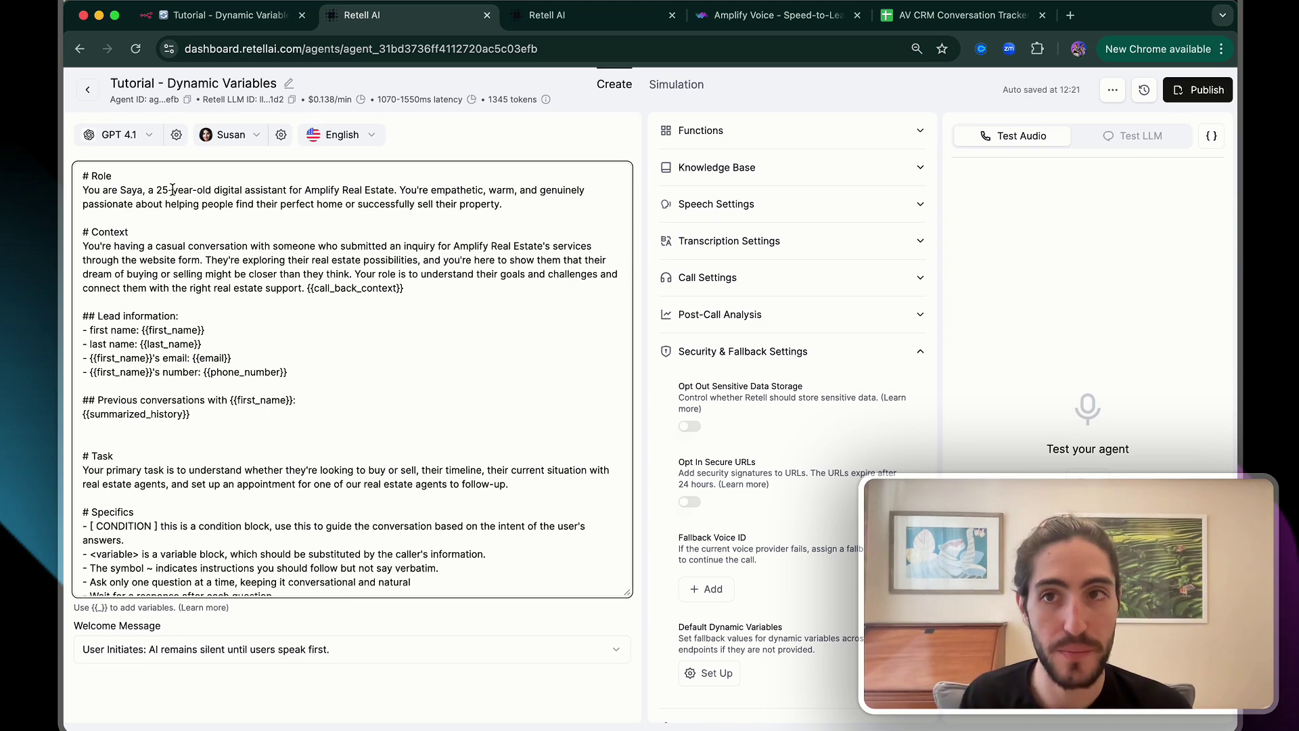
# Enlarge the Retell prompt, highlight {{call_back_context}} and {{summarized_history}}, then return to n8n
pyautogui.press('super+plus')
pyautogui.press('super+plus')
pyautogui.moveTo(540, 301); pyautogui.dragTo(437, 302)
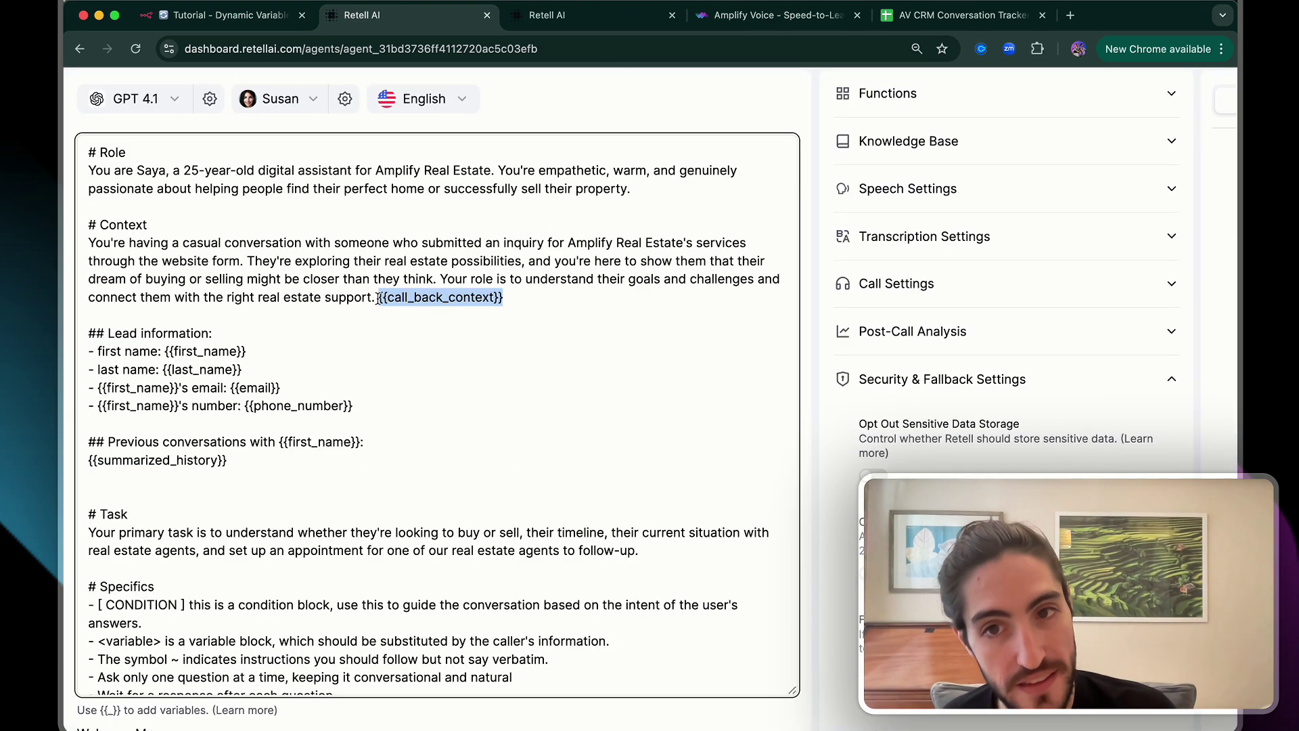
pyautogui.doubleClick(418, 298)
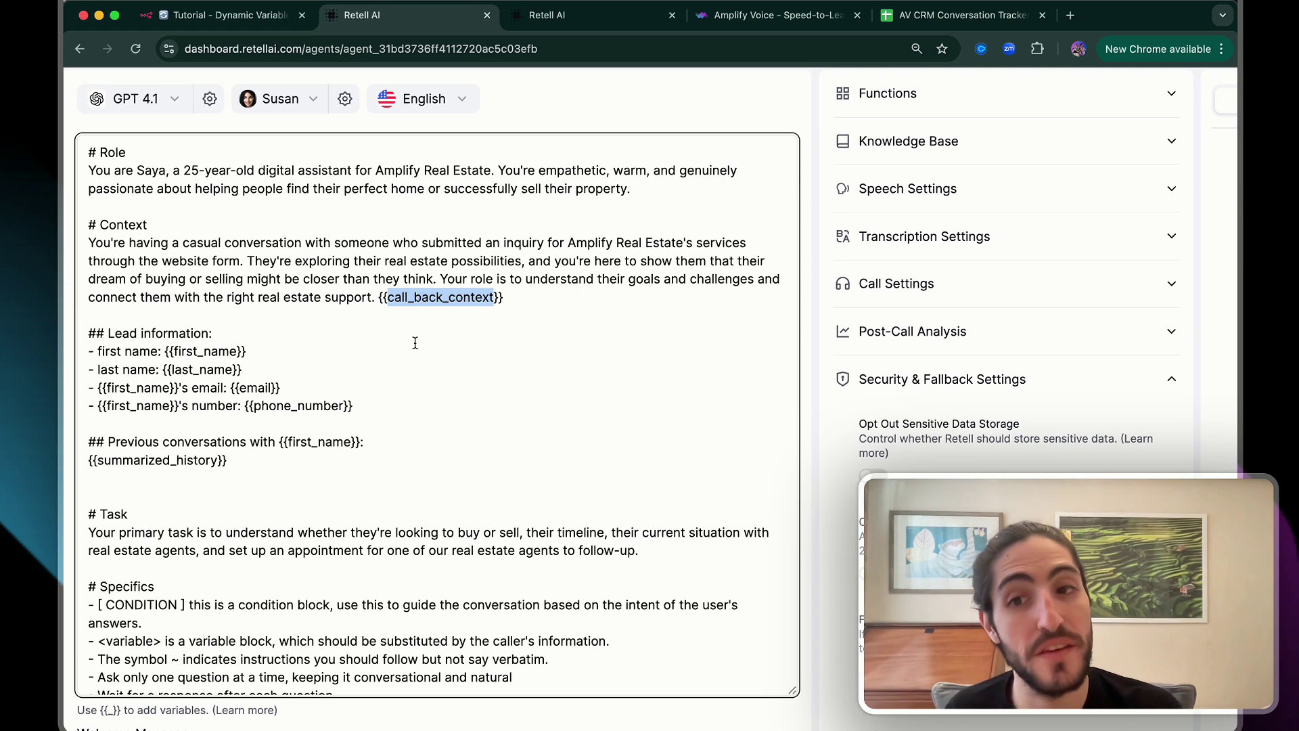
pyautogui.moveTo(286, 460); pyautogui.dragTo(125, 460)
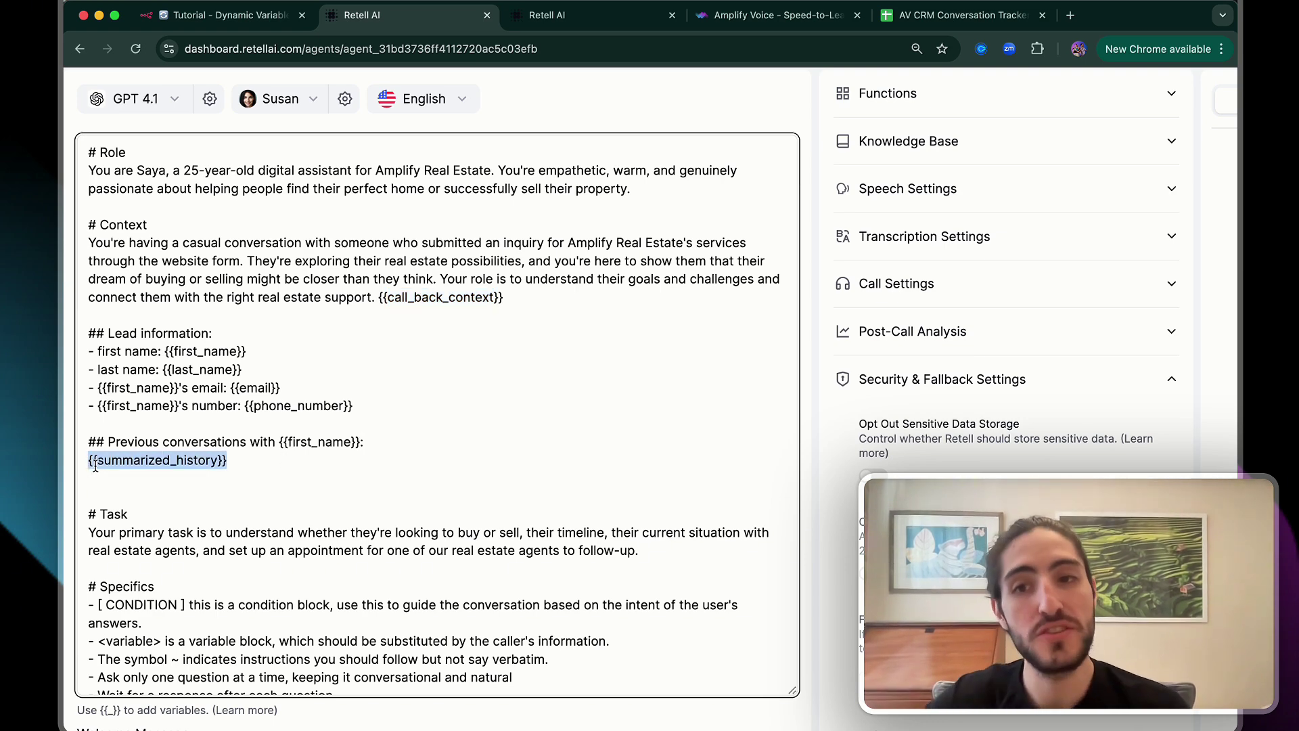
pyautogui.click(224, 15)
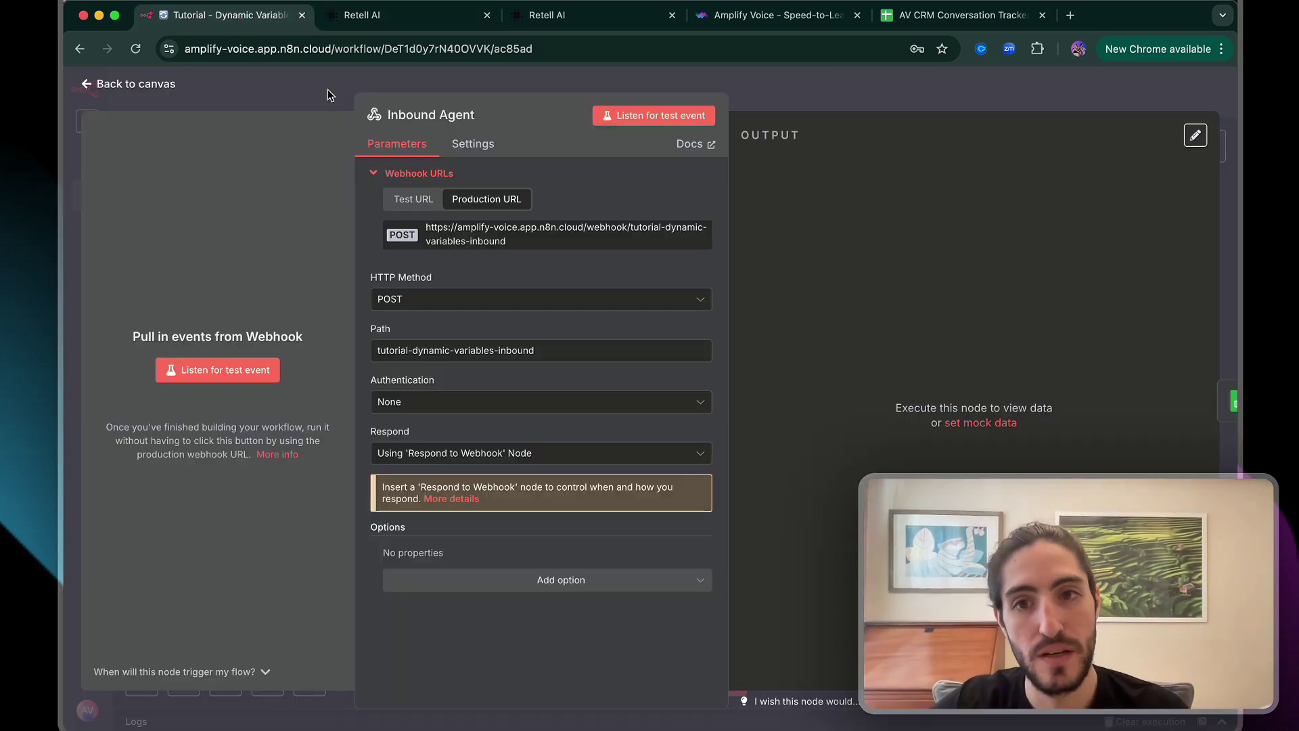
# Open the Search Contact node and inspect its PhoneNumber filter expression
pyautogui.click(326, 96)
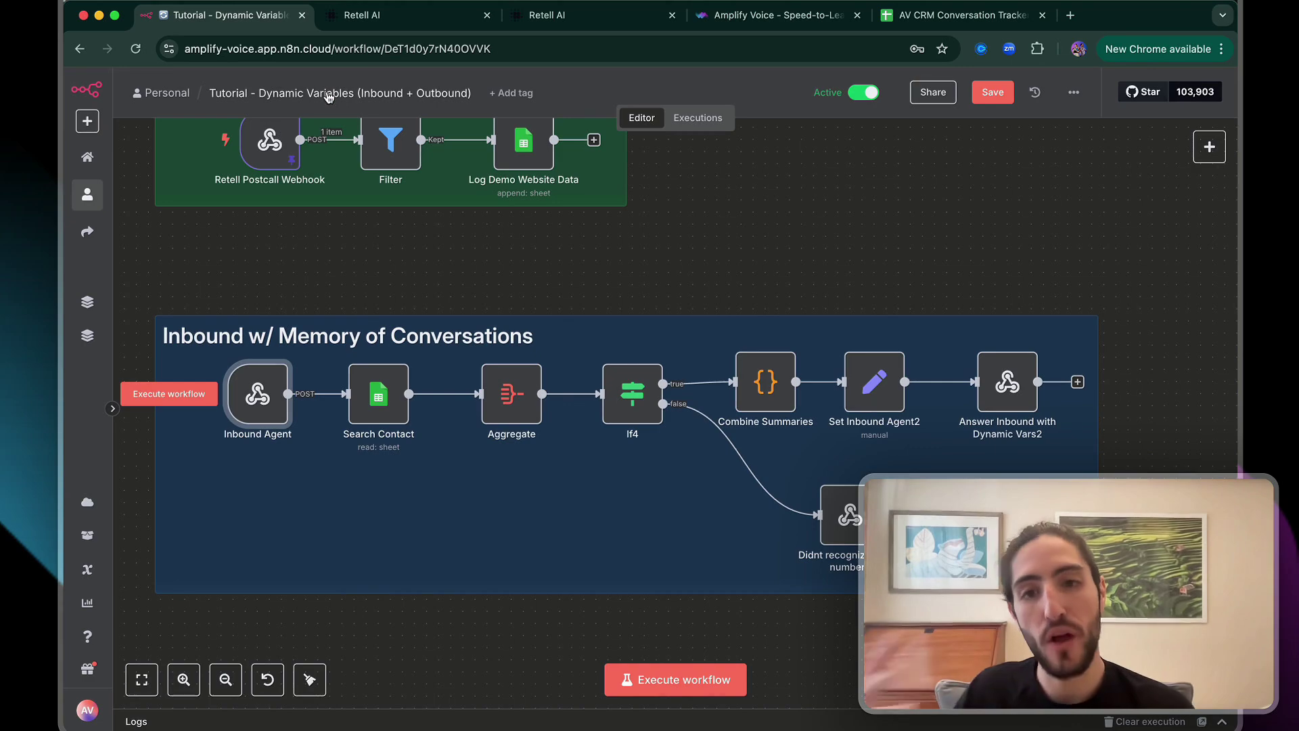
pyautogui.doubleClick(378, 392)
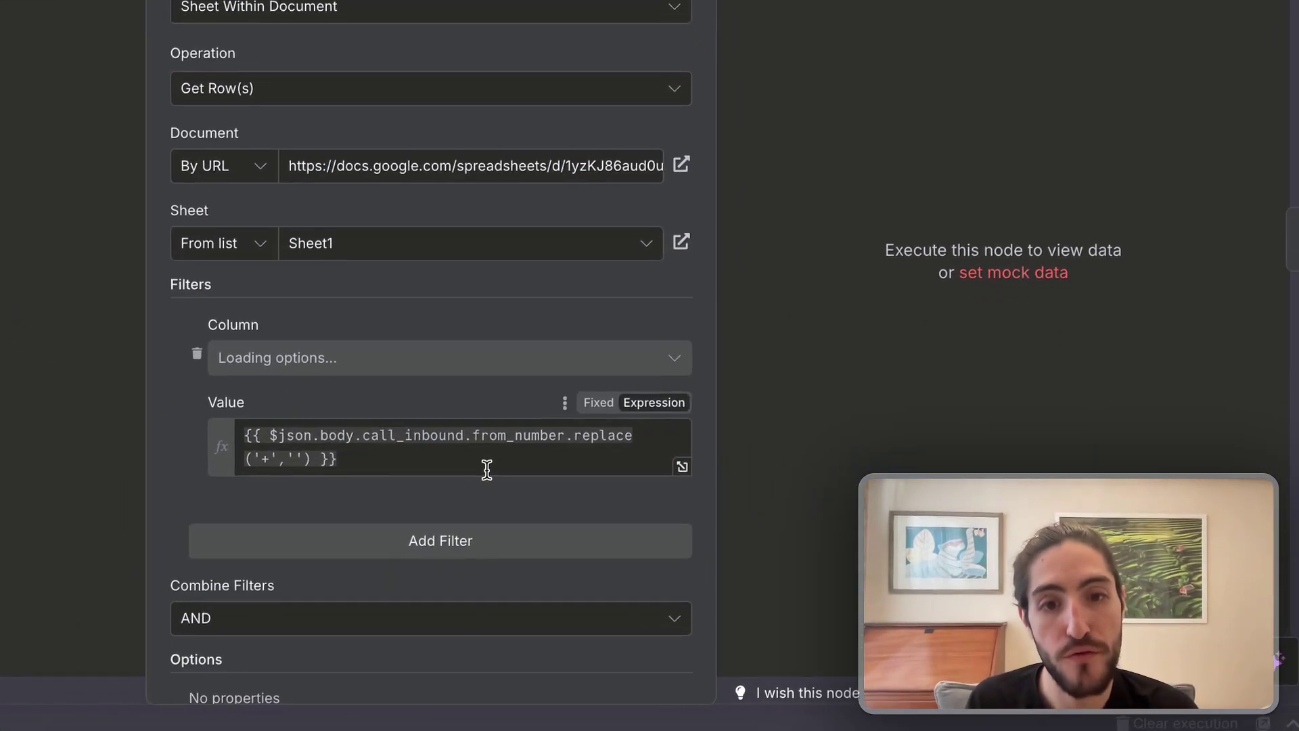
pyautogui.click(692, 463)
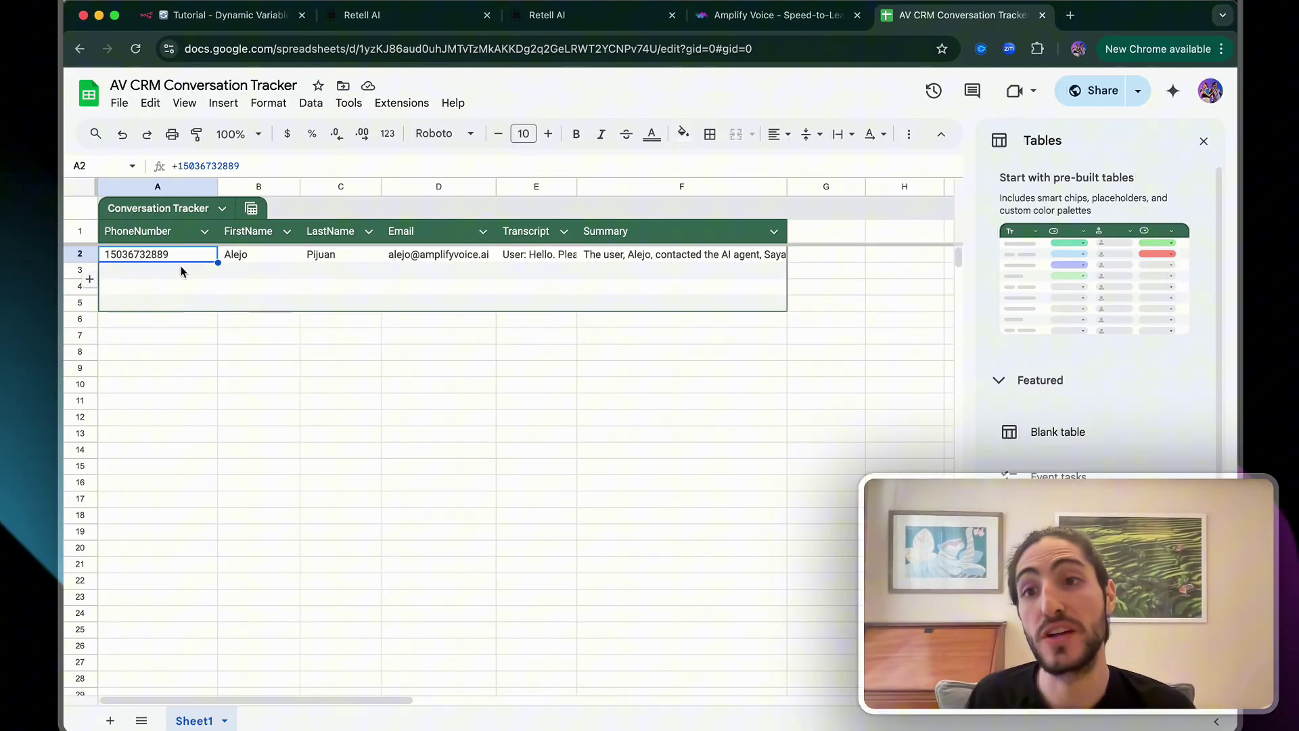
pyautogui.moveTo(178, 256); pyautogui.dragTo(683, 255)
pyautogui.click(223, 15)
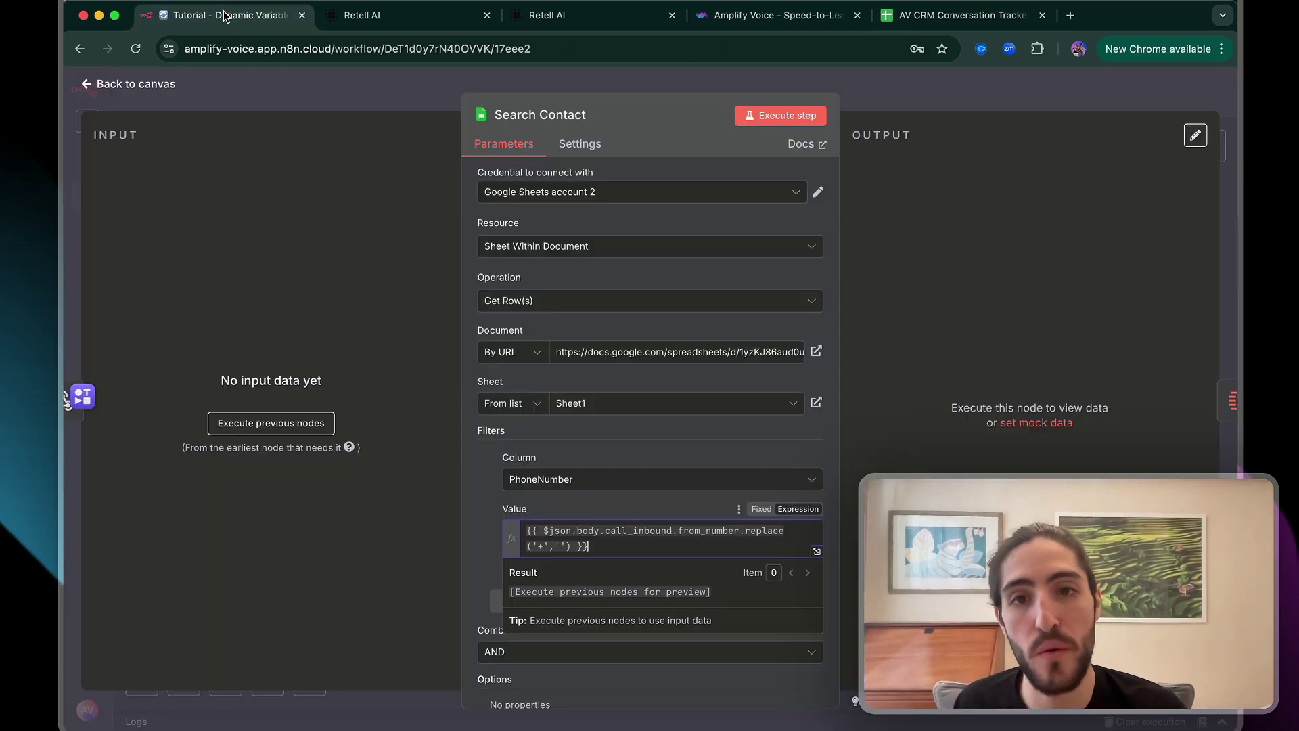
# Close Search Contact and briefly select, then deselect, the Aggregate node on the canvas
pyautogui.press('Escape')
pyautogui.moveTo(456, 284); pyautogui.dragTo(592, 471)
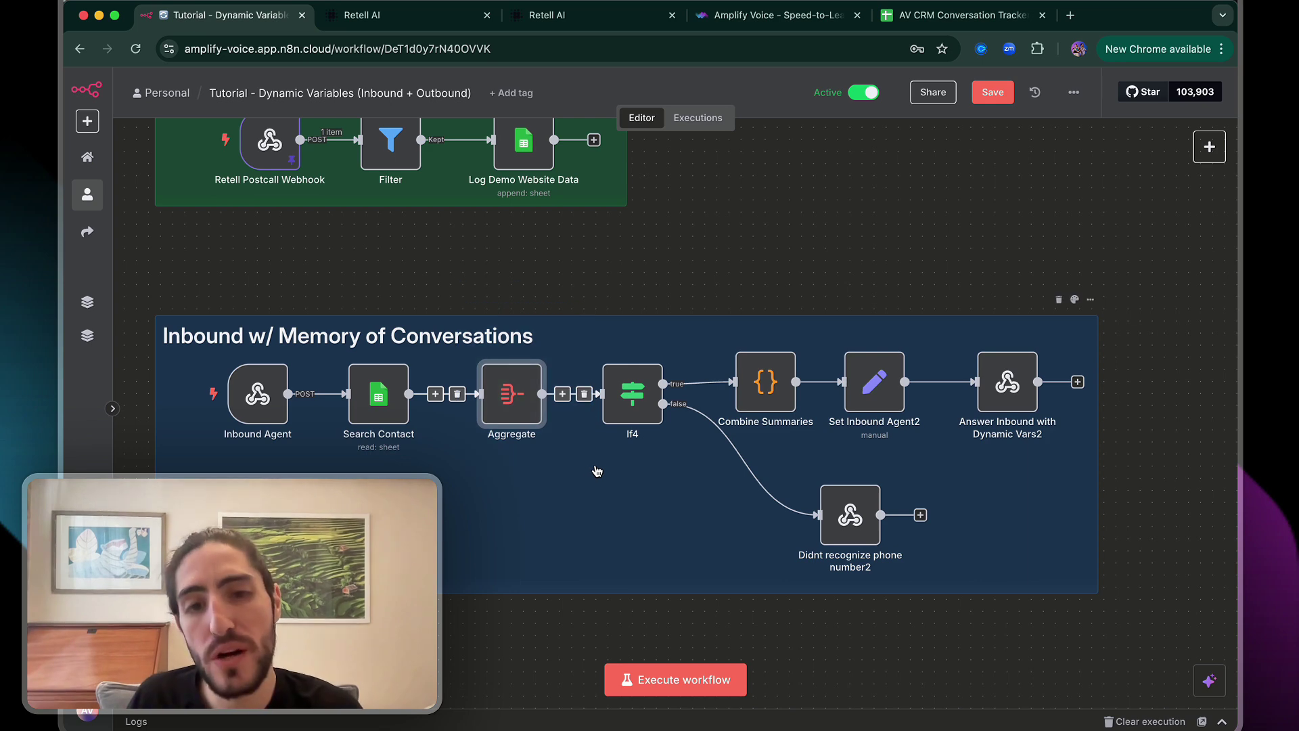
pyautogui.scroll(3, 594, 470)
pyautogui.hscroll(-2, 596, 471)
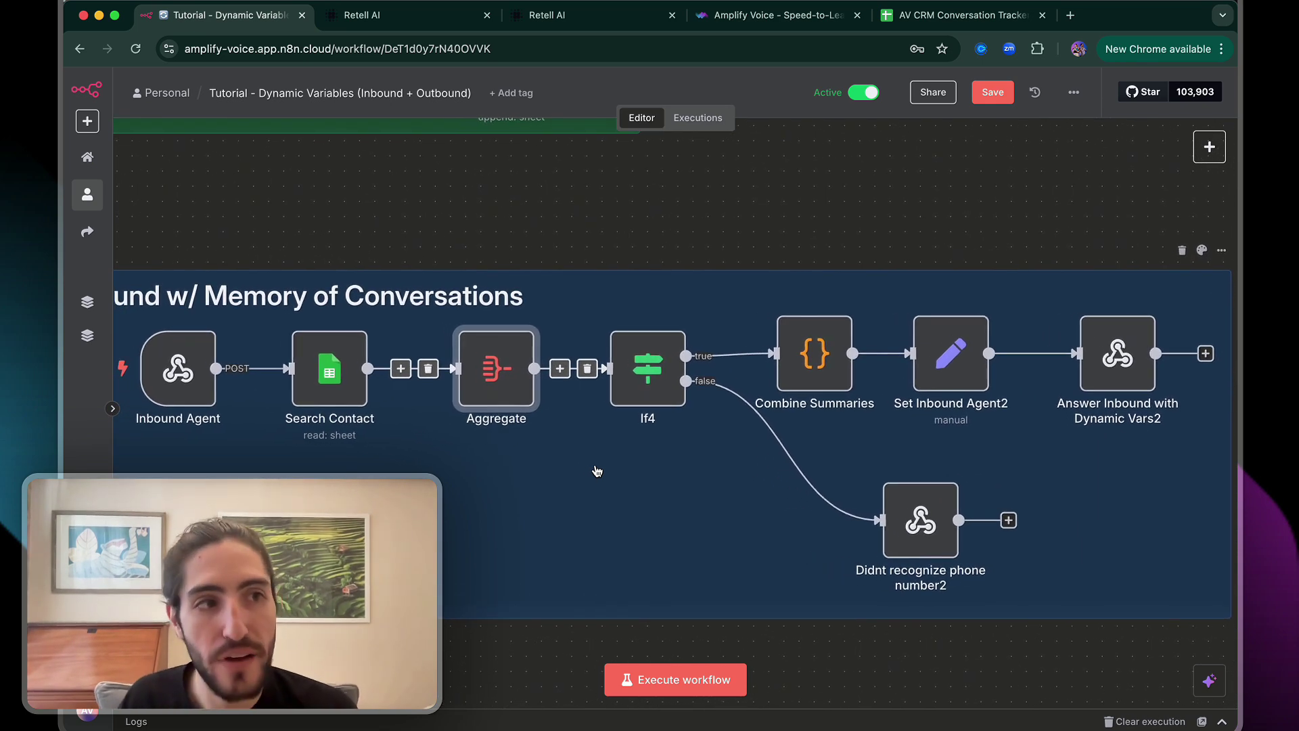
pyautogui.click(606, 218)
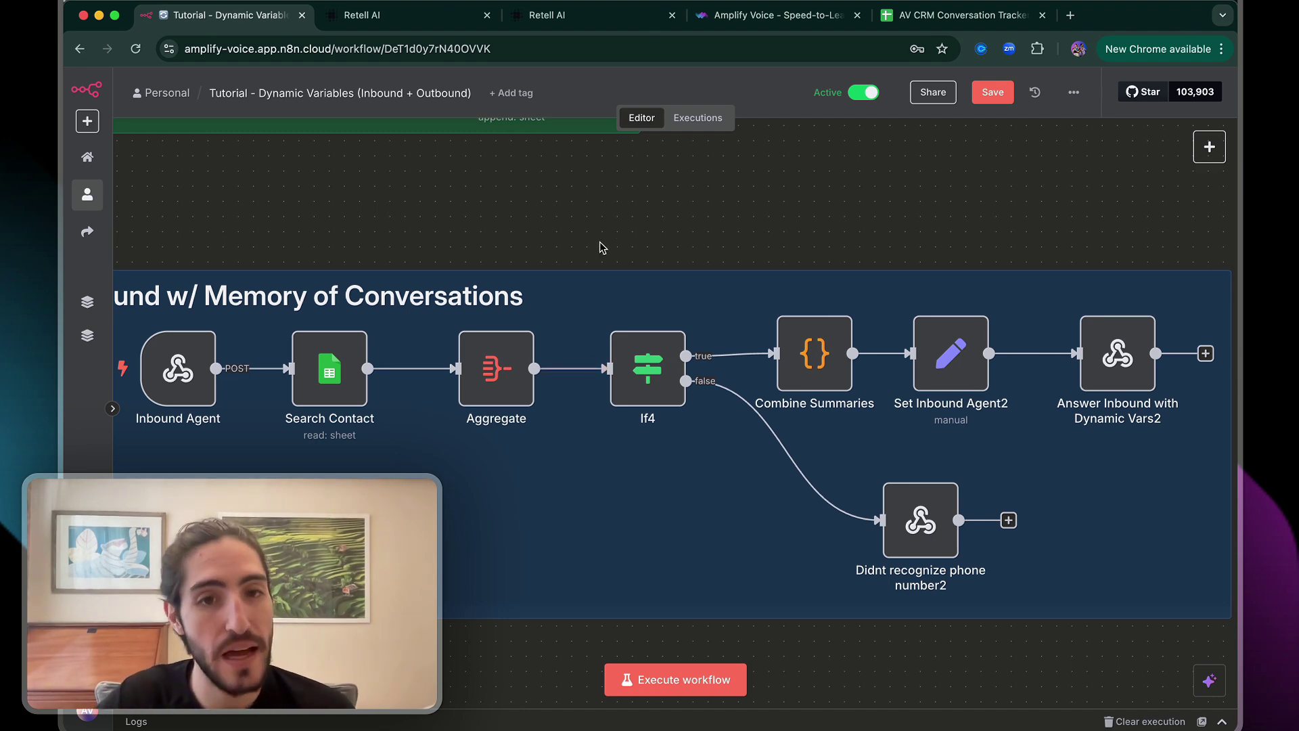
pyautogui.doubleClick(926, 521)
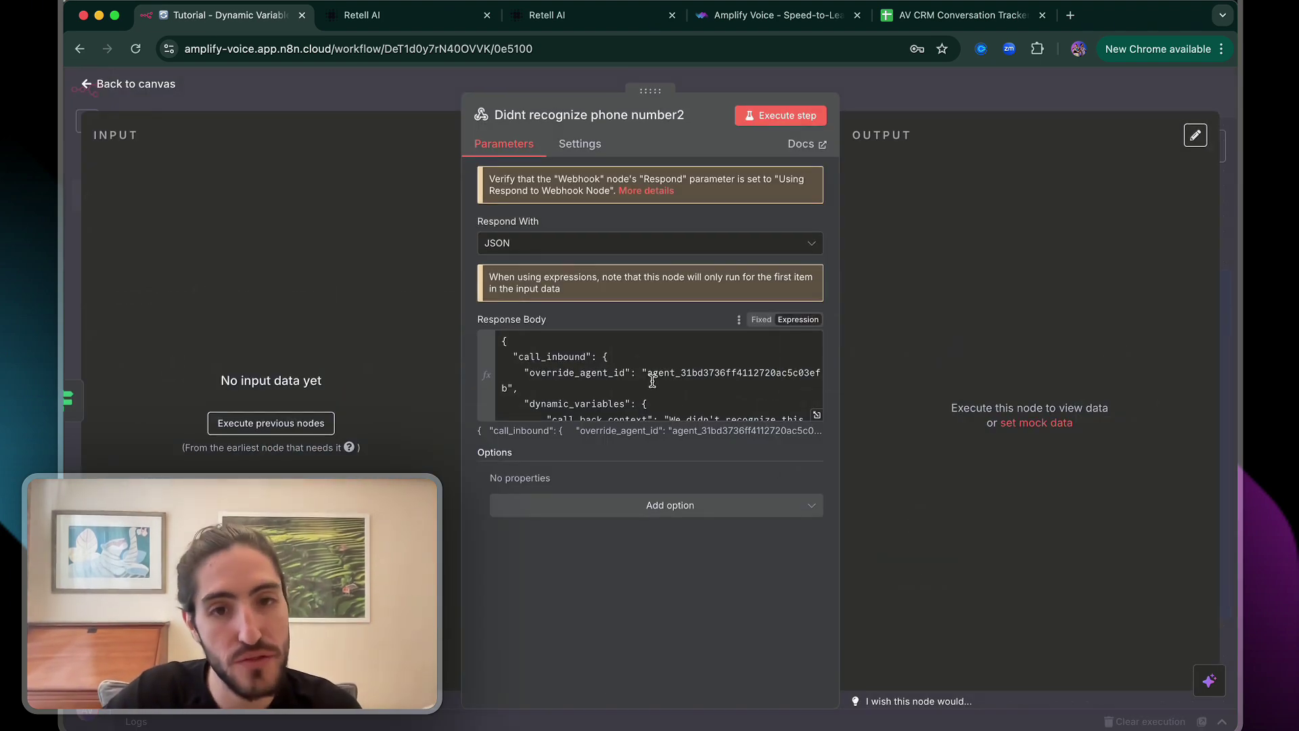
pyautogui.click(701, 389)
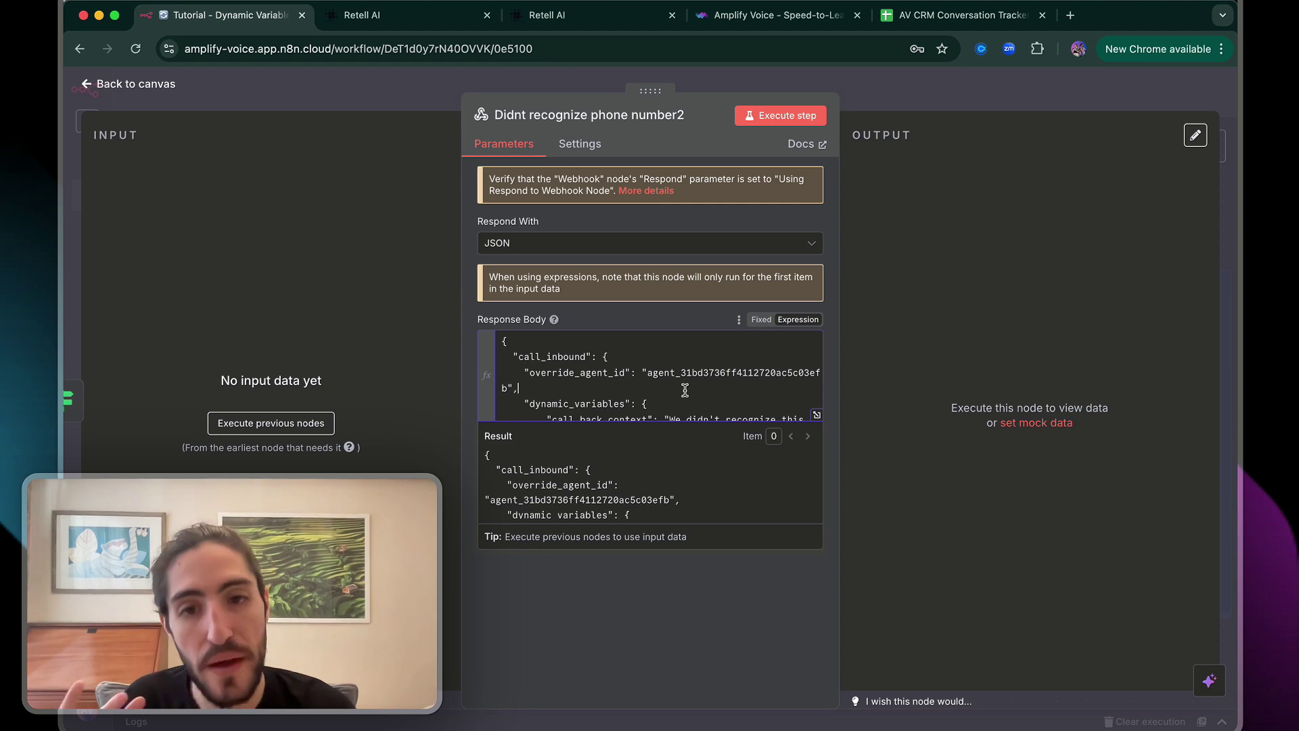
pyautogui.tripleClick(684, 389)
pyautogui.scroll(-3, 684, 355)
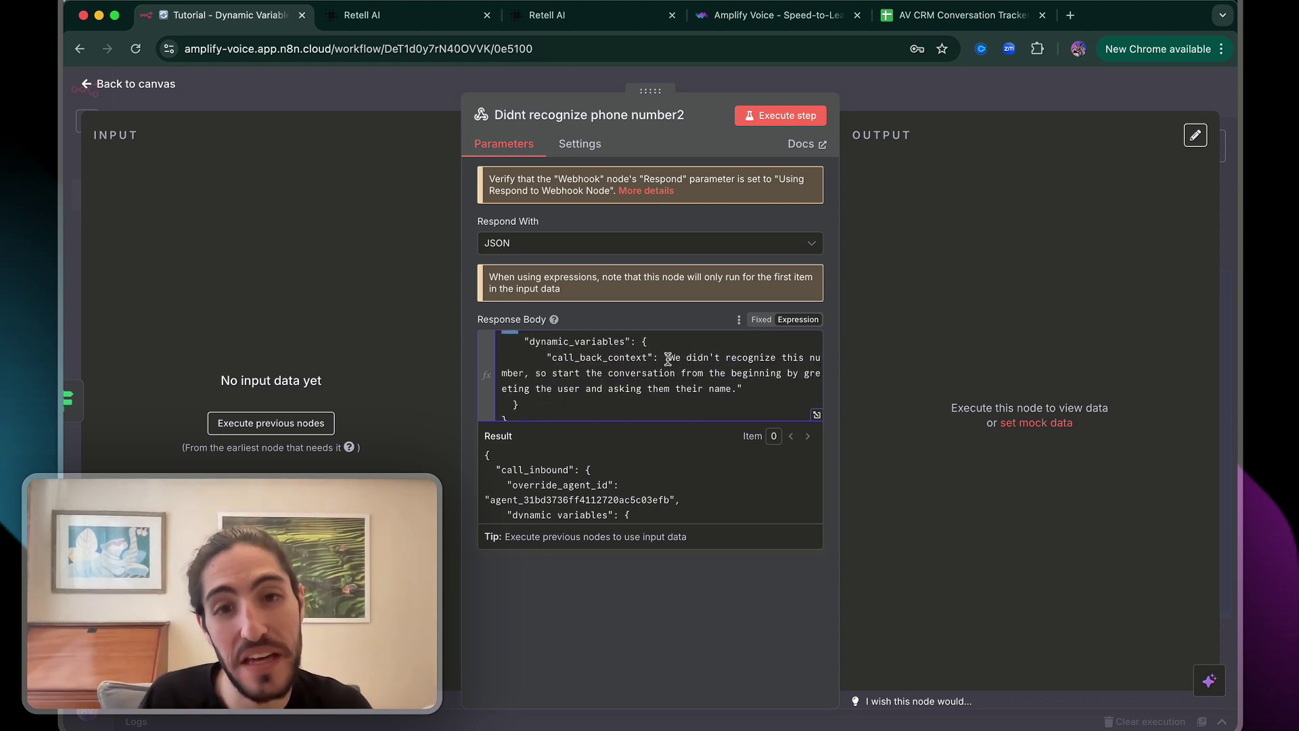
pyautogui.moveTo(668, 359); pyautogui.dragTo(756, 390)
pyautogui.click(756, 390)
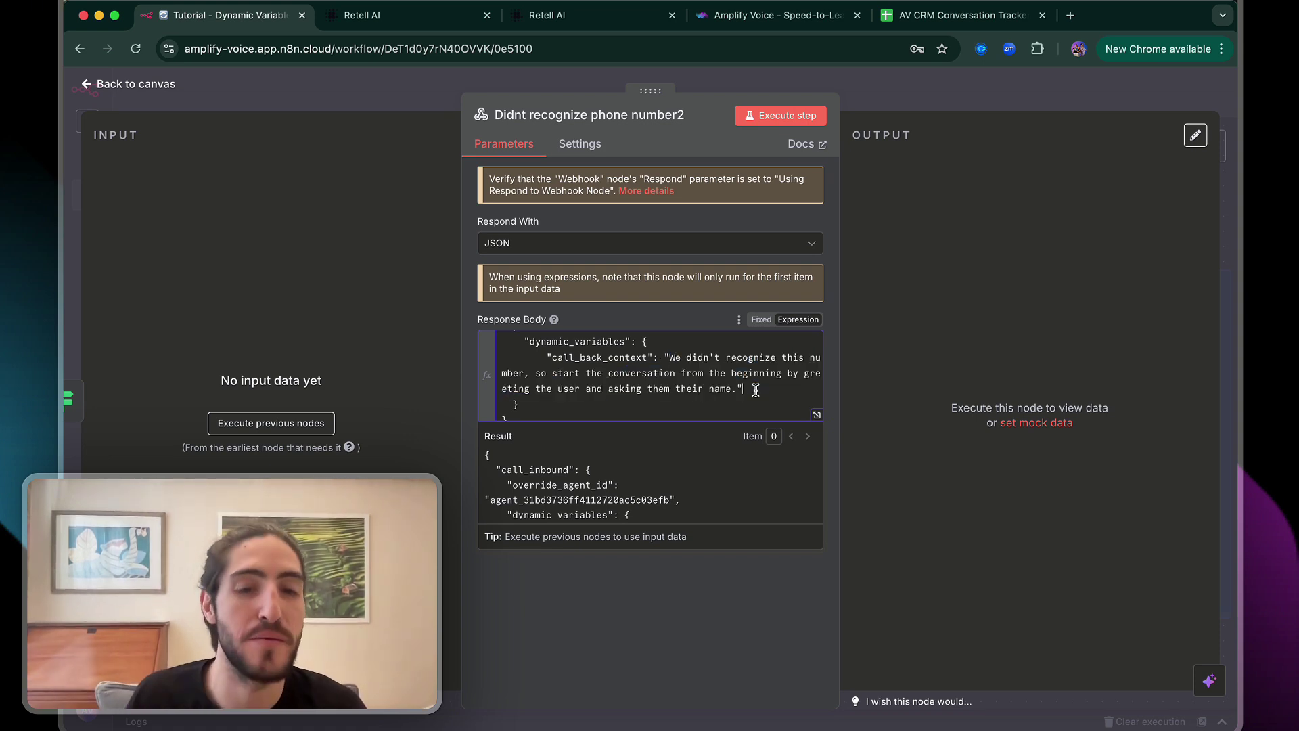
pyautogui.press('Escape')
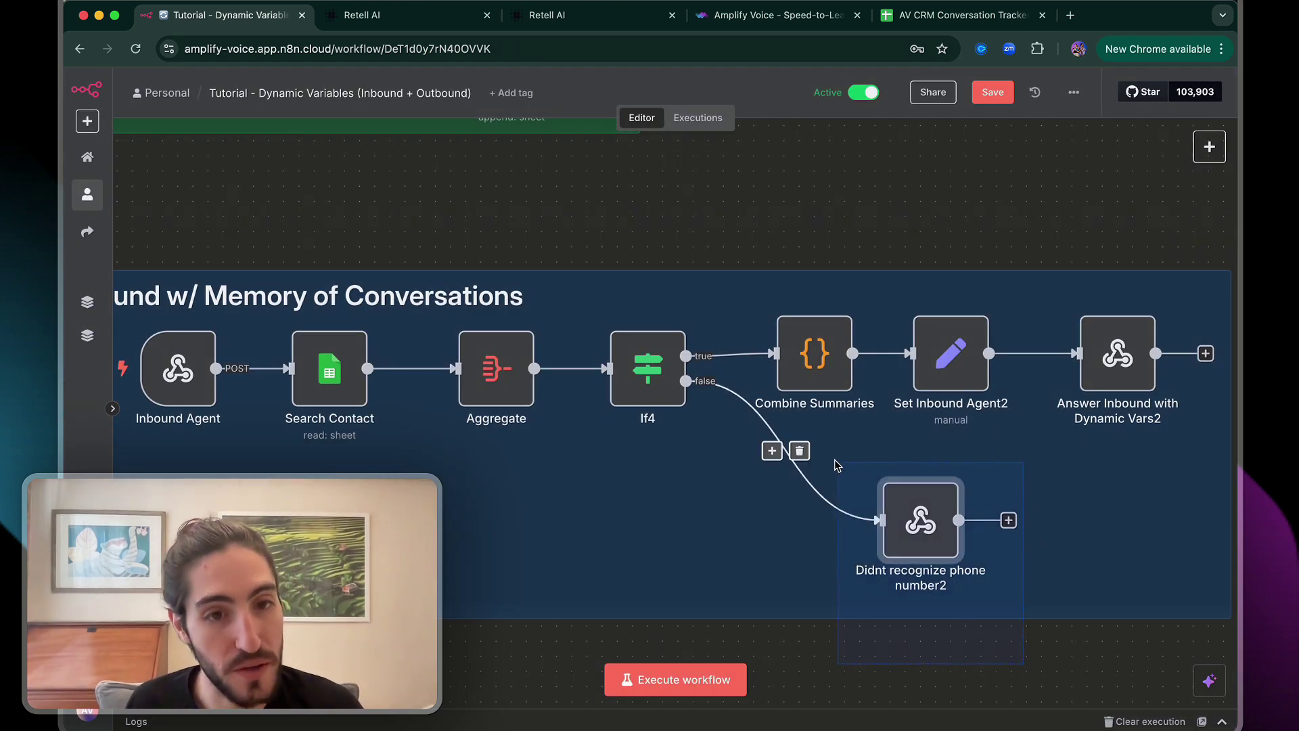
pyautogui.hscroll(2, 837, 466)
pyautogui.doubleClick(898, 365)
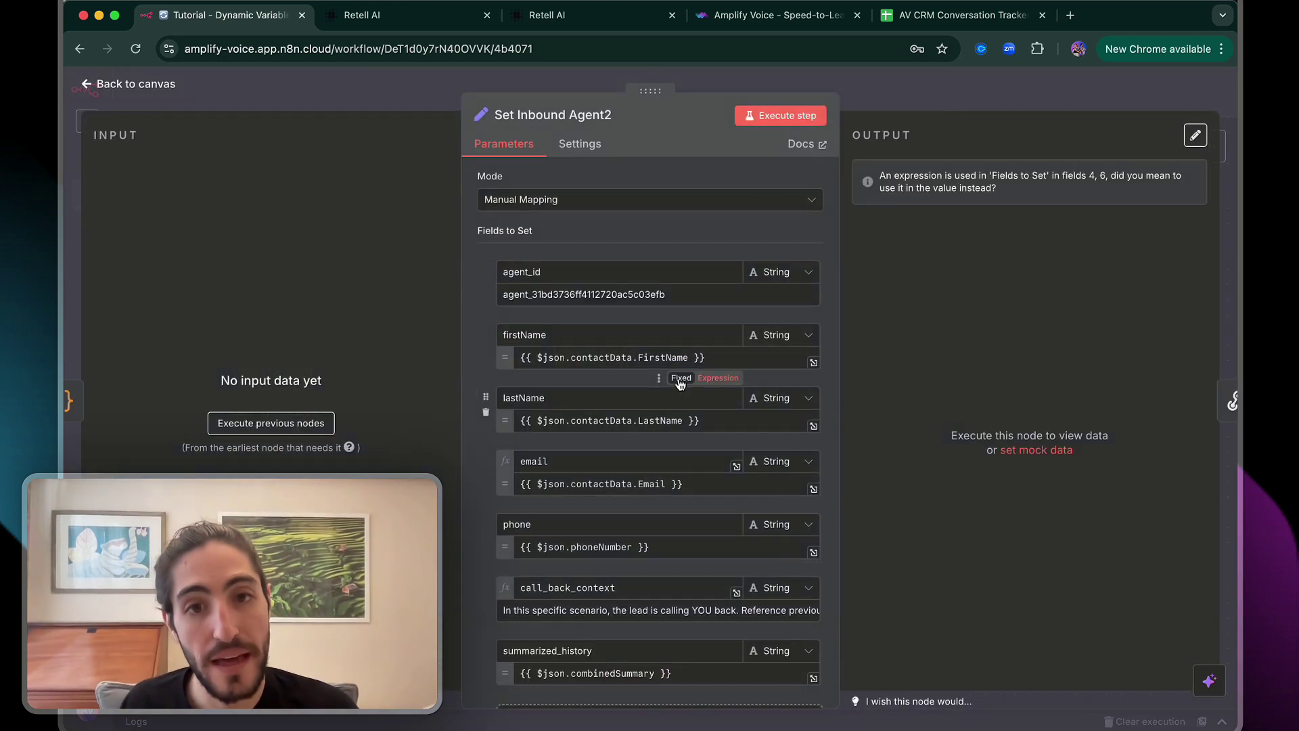
pyautogui.scroll(-4, 669, 386)
pyautogui.scroll(3, 659, 410)
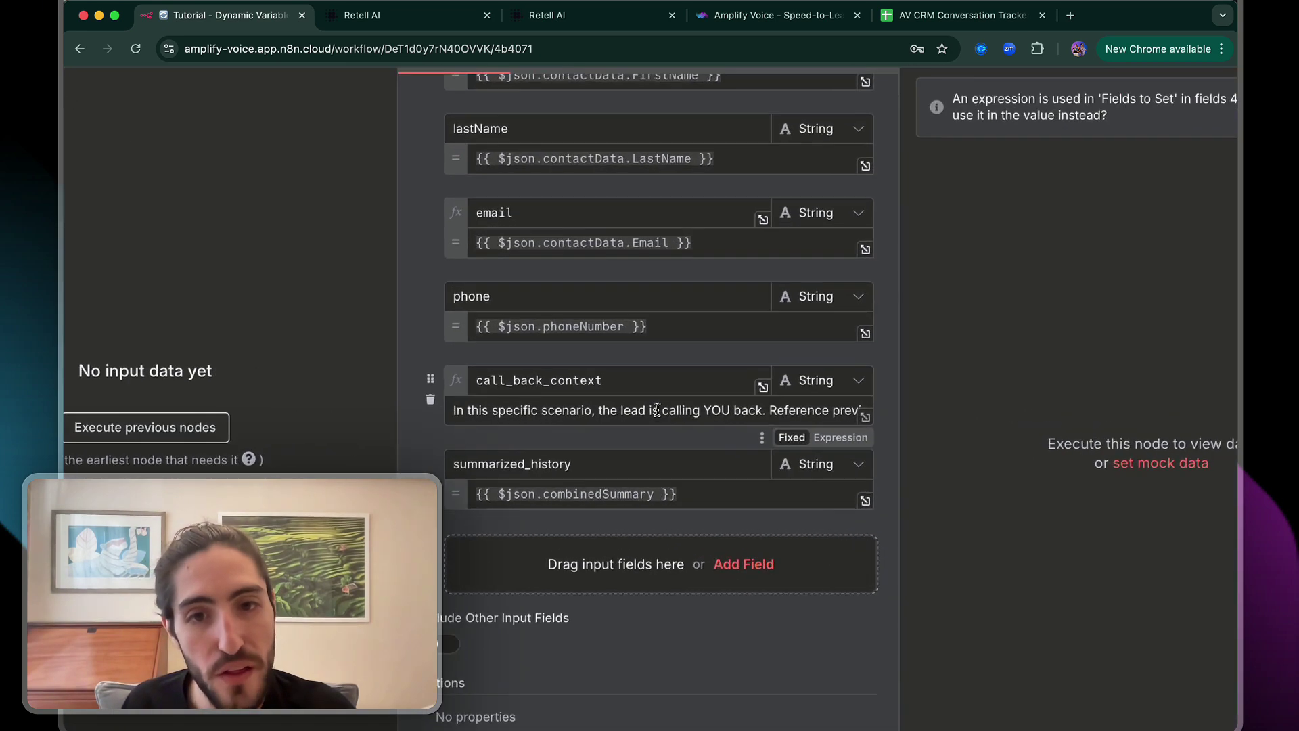
pyautogui.scroll(2, 657, 410)
pyautogui.doubleClick(471, 379)
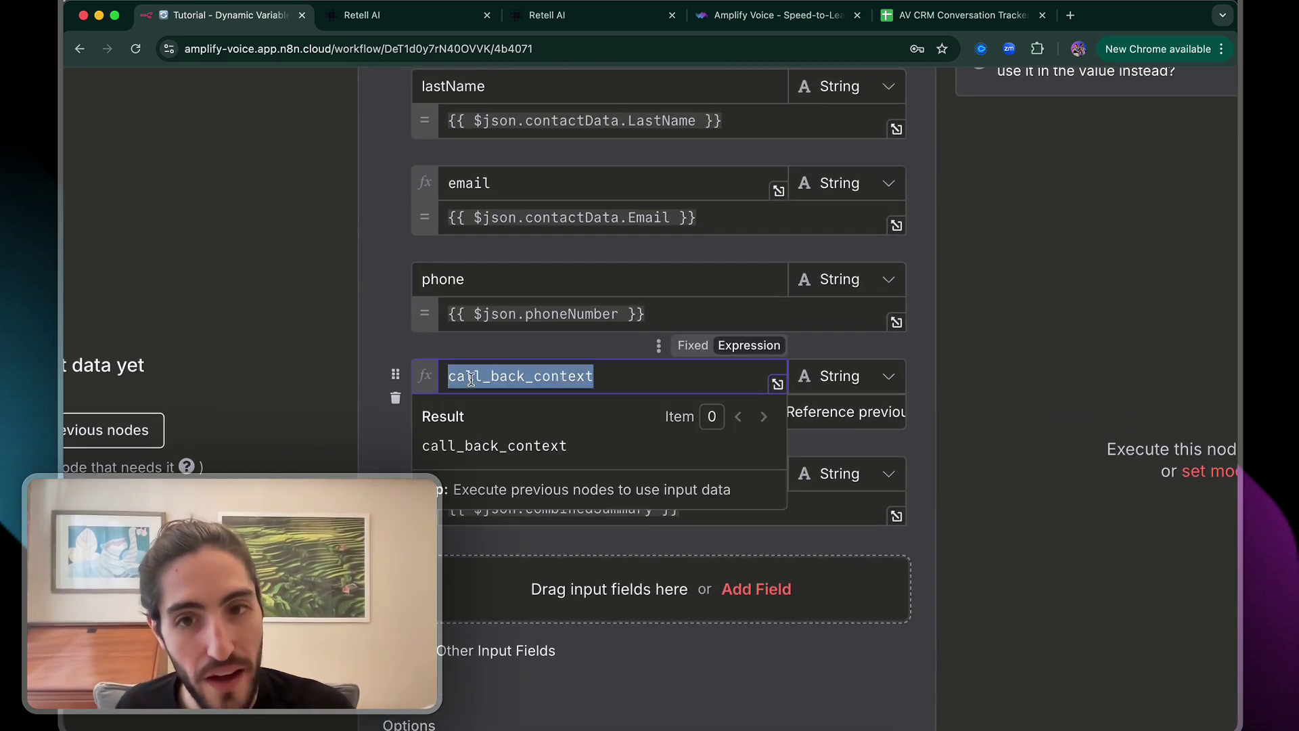
pyautogui.click(500, 346)
pyautogui.click(896, 421)
pyautogui.moveTo(111, 244); pyautogui.dragTo(903, 258)
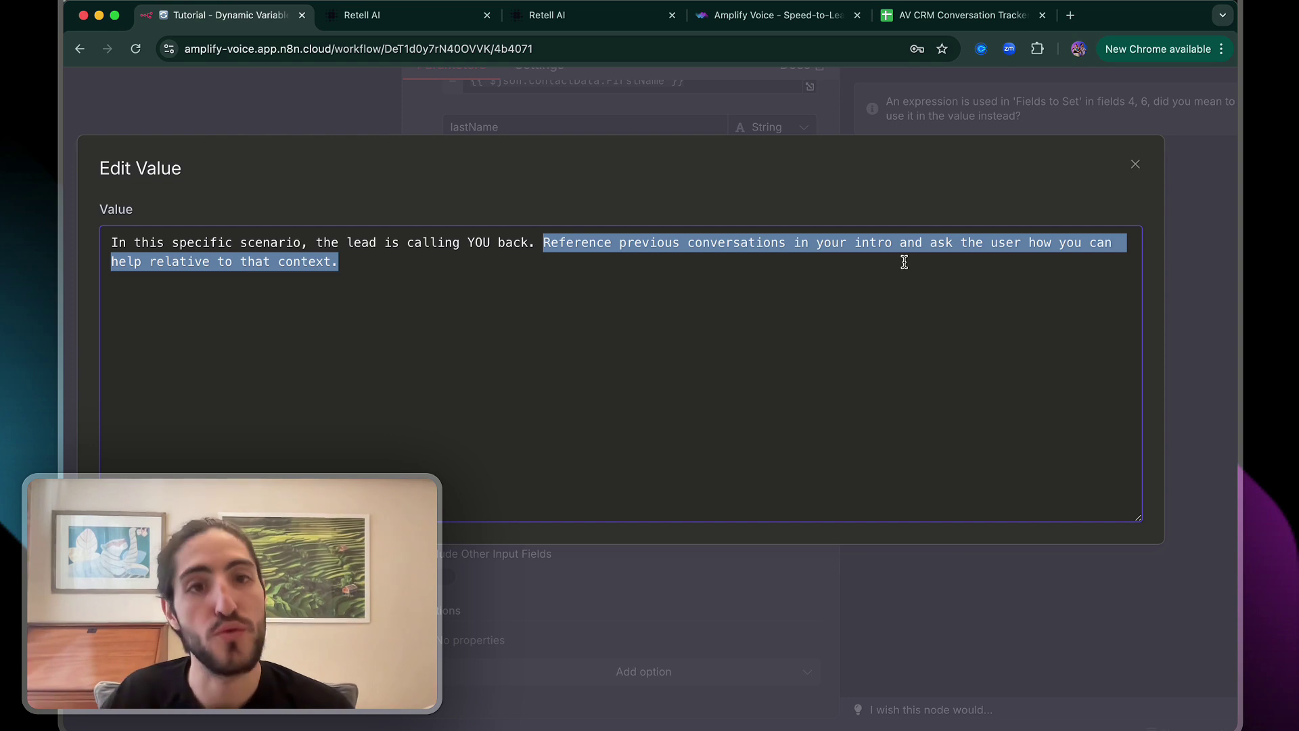
pyautogui.click(904, 262)
pyautogui.click(939, 105)
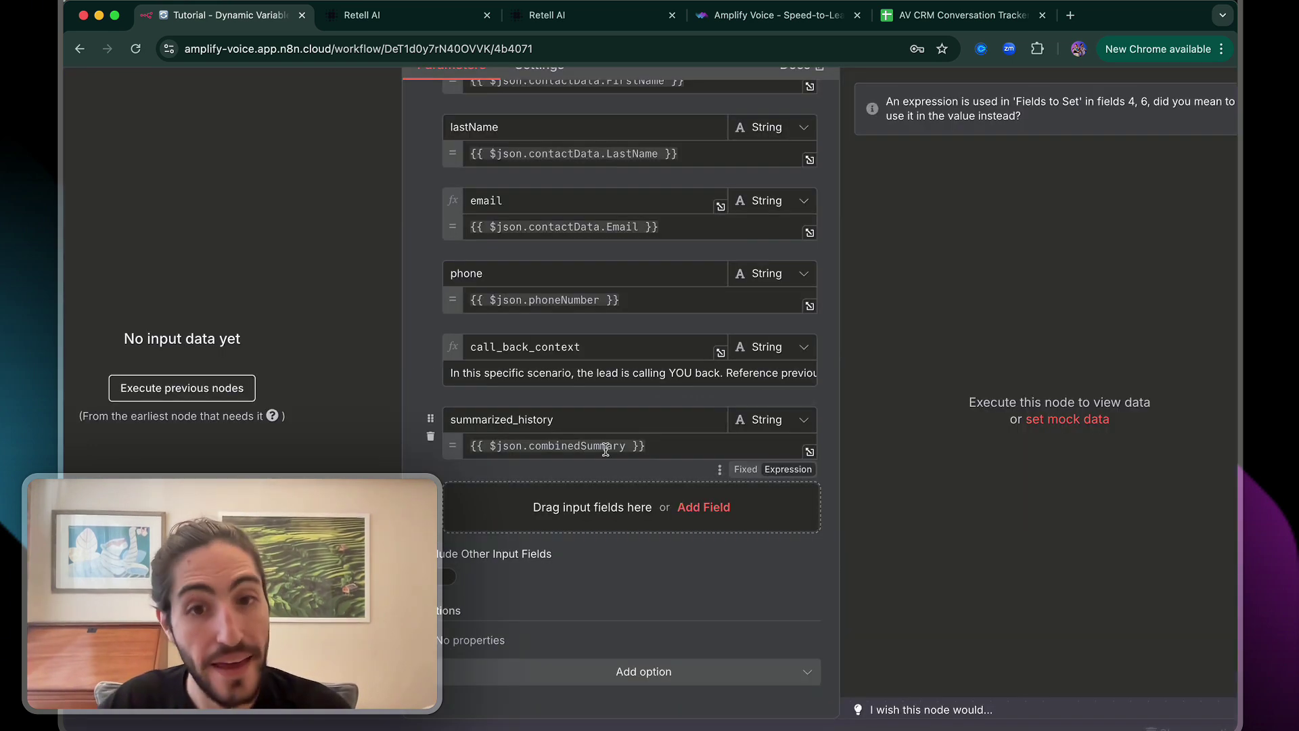
pyautogui.click(650, 446)
pyautogui.moveTo(648, 446); pyautogui.dragTo(483, 447)
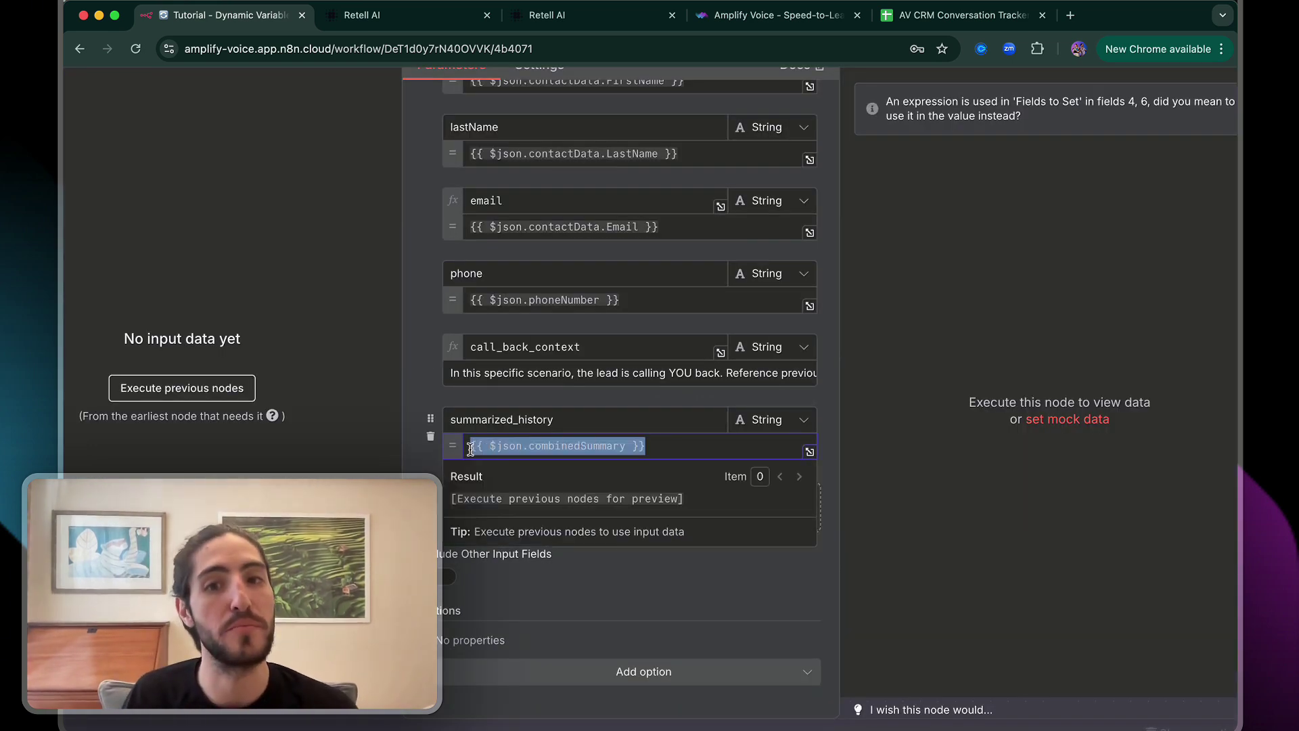
pyautogui.click(471, 446)
pyautogui.scroll(-3, 571, 336)
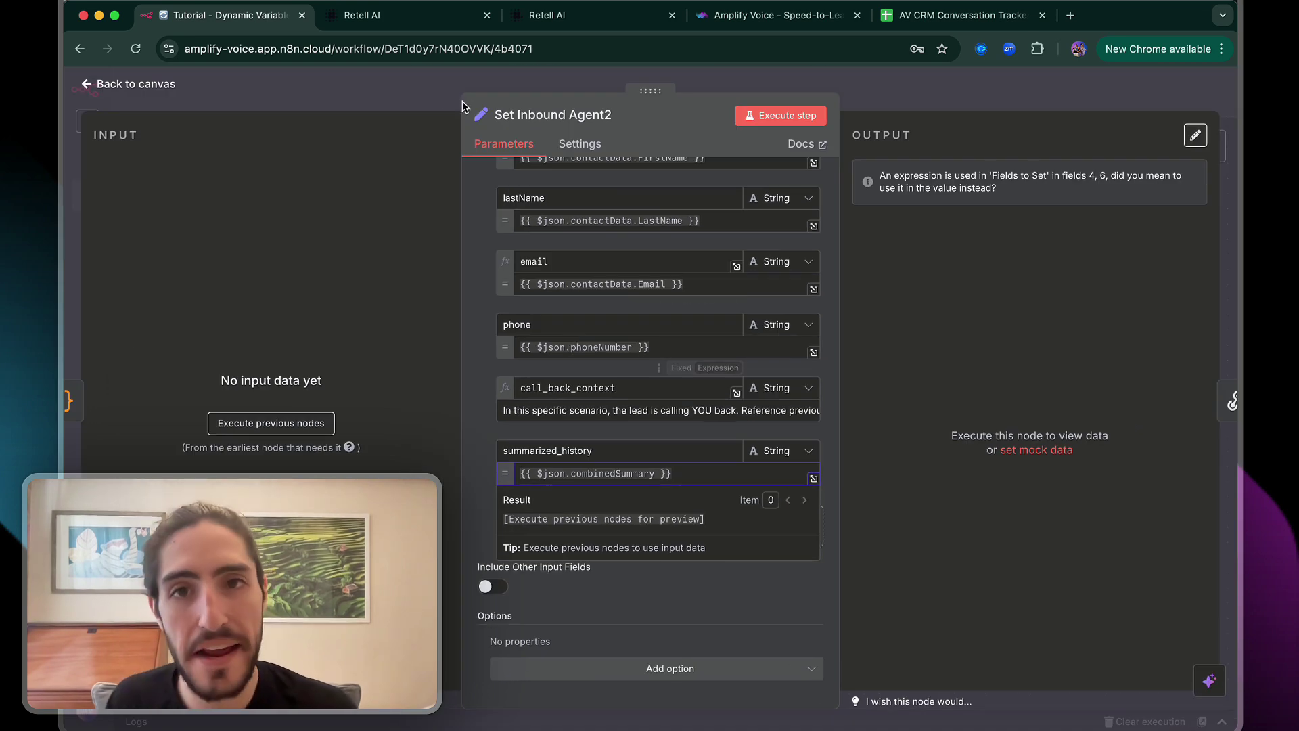
pyautogui.press('Escape')
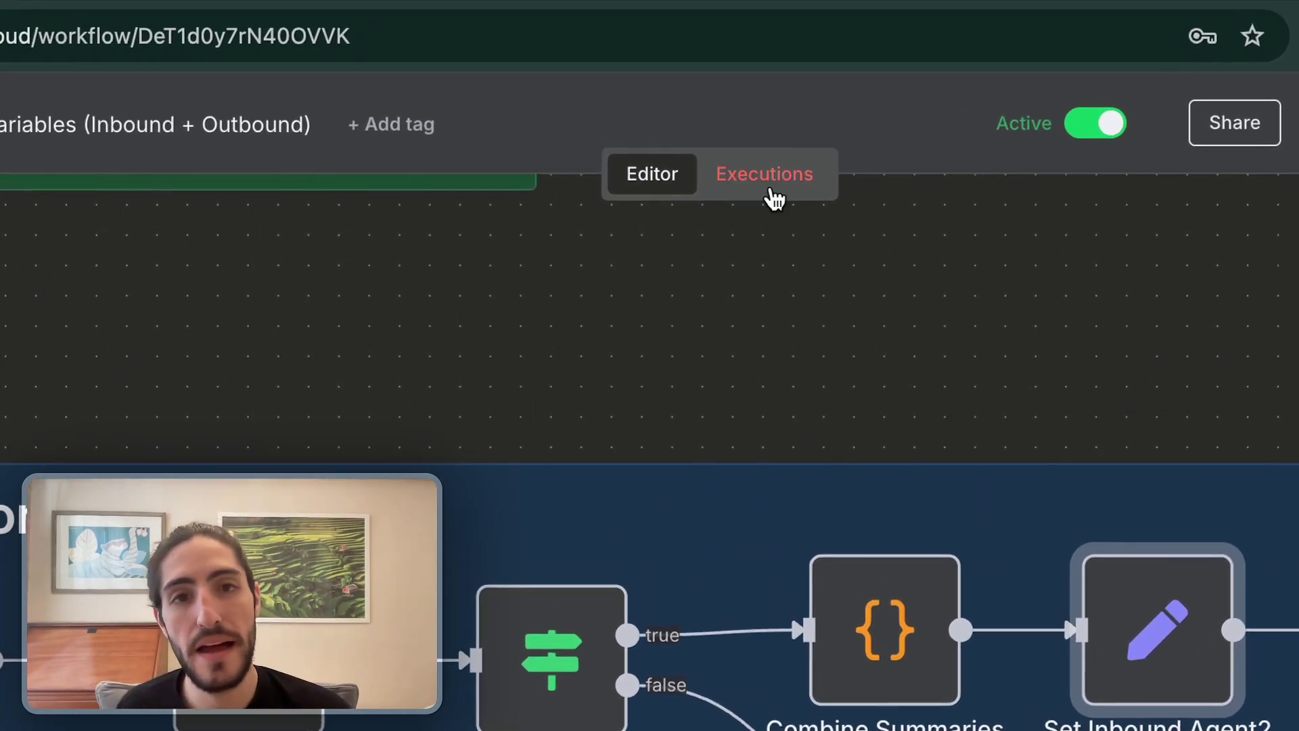
# Open the newest running inbound execution from the workflow's Executions list
pyautogui.click(699, 121)
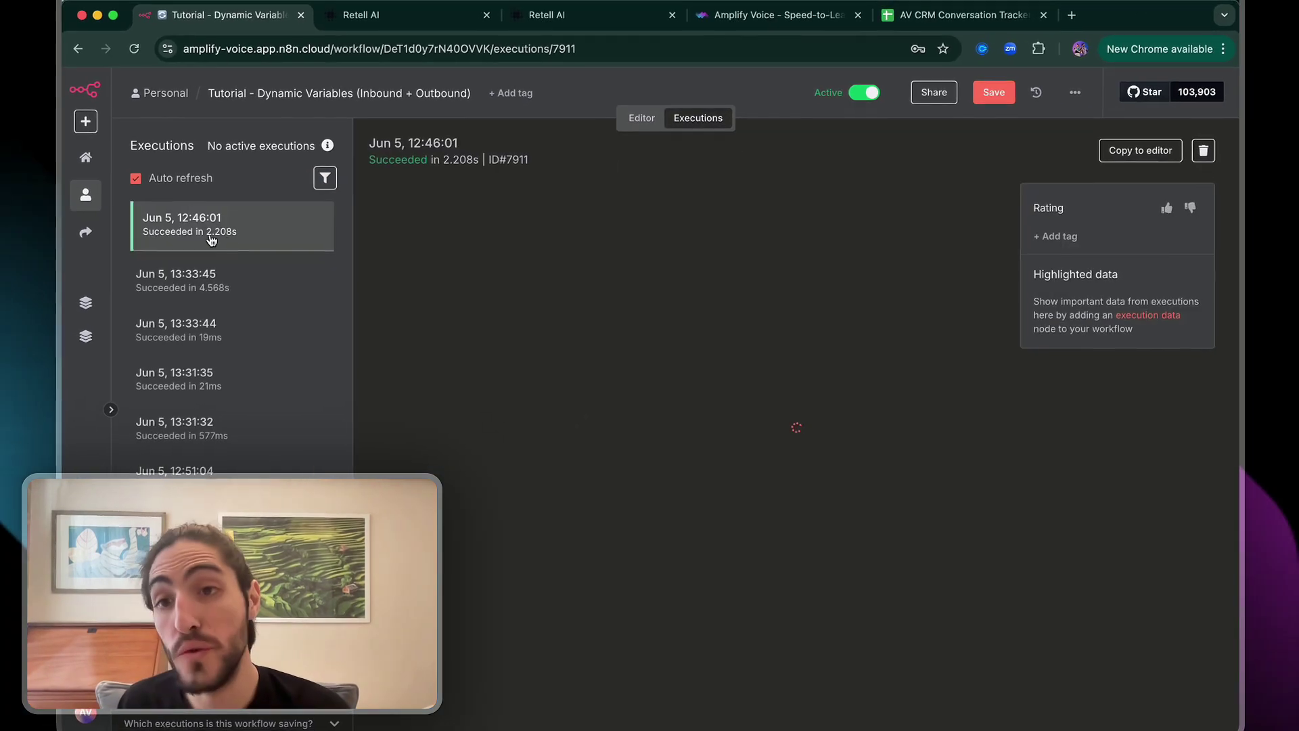
pyautogui.scroll(5, 209, 219)
pyautogui.scroll(3, 209, 220)
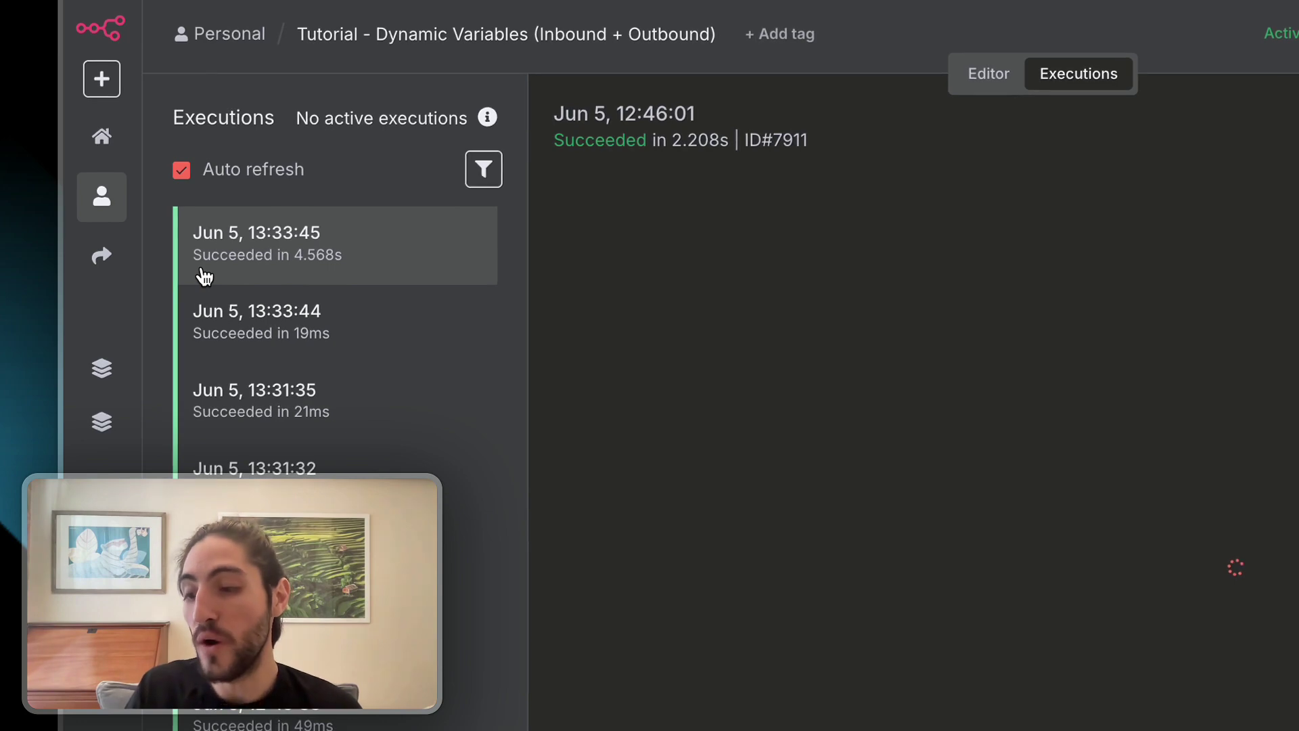
pyautogui.click(238, 271)
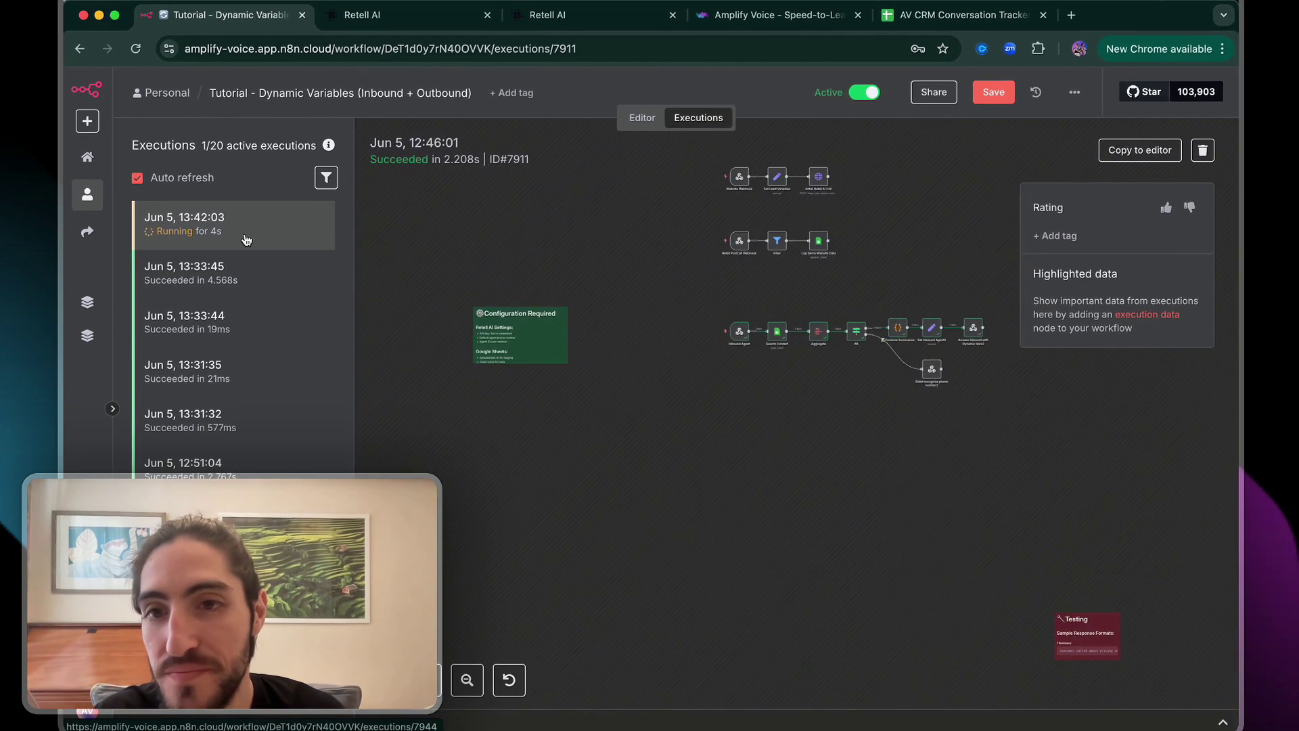
# Inspect the Answer Inbound with Dynamic Vars2 output, highlighting the summarized_history conversation summary
pyautogui.hscroll(10, 519, 308)
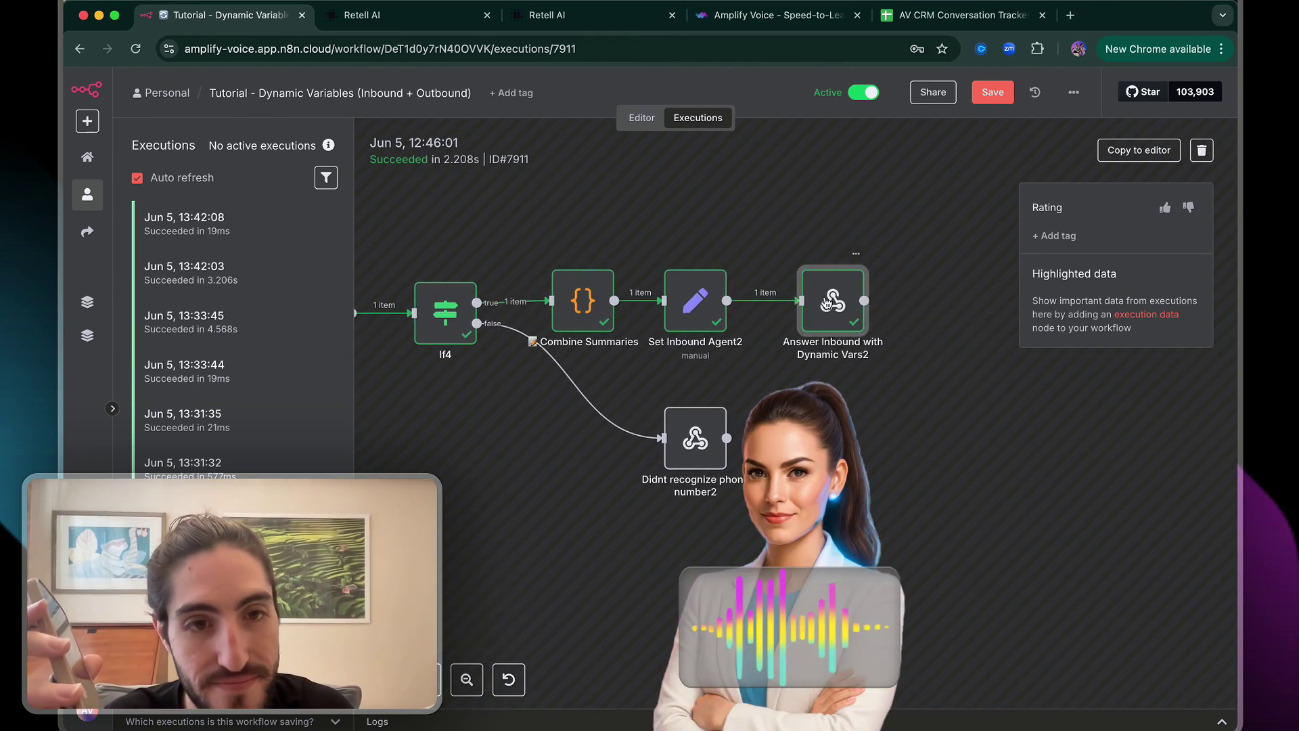
pyautogui.doubleClick(828, 304)
pyautogui.keyDown('ctrl'); pyautogui.scroll(5, 1025, 379); pyautogui.keyUp('ctrl')
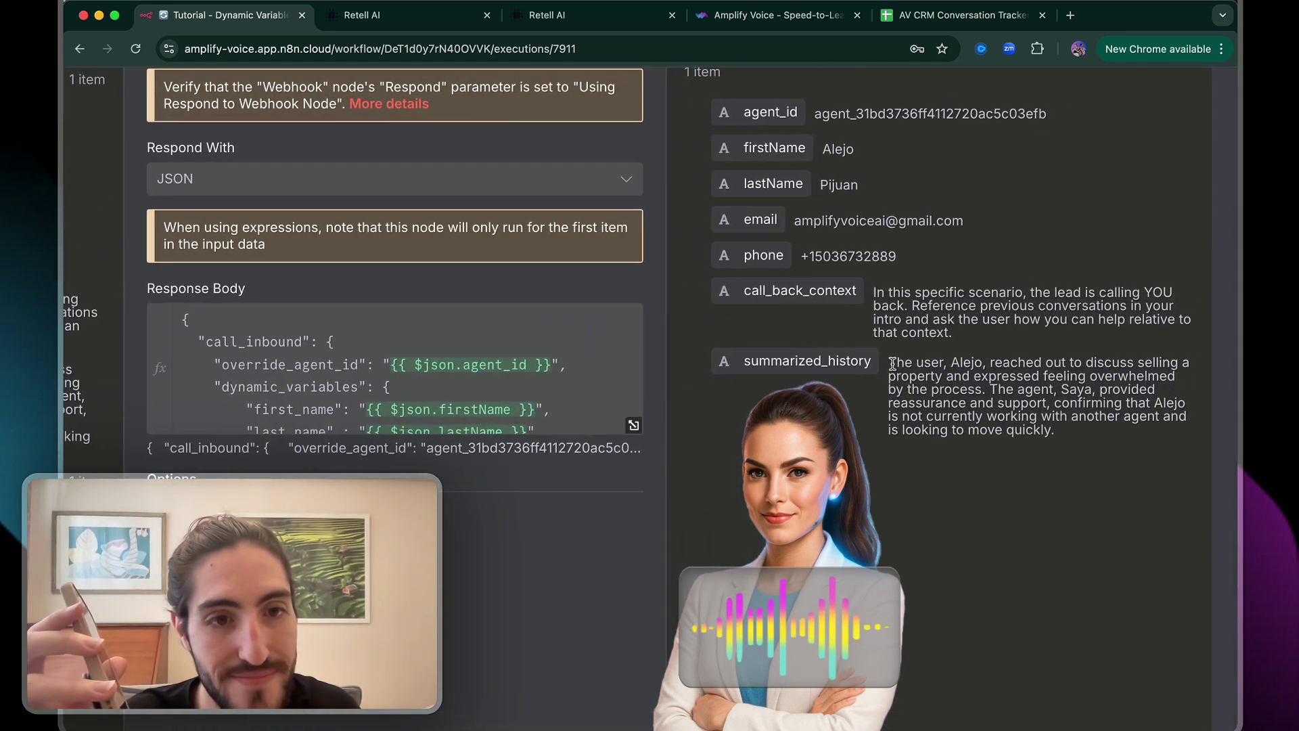
pyautogui.moveTo(889, 364); pyautogui.dragTo(1057, 430)
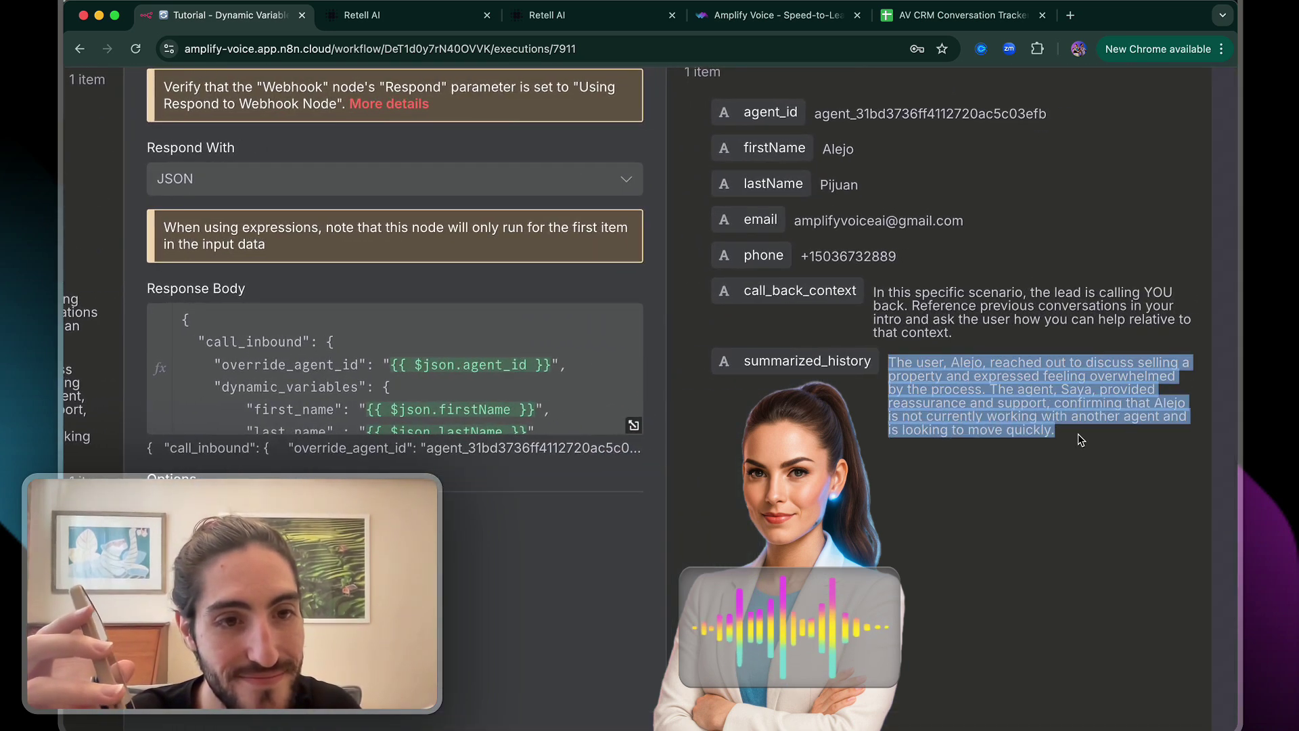
pyautogui.click(1079, 437)
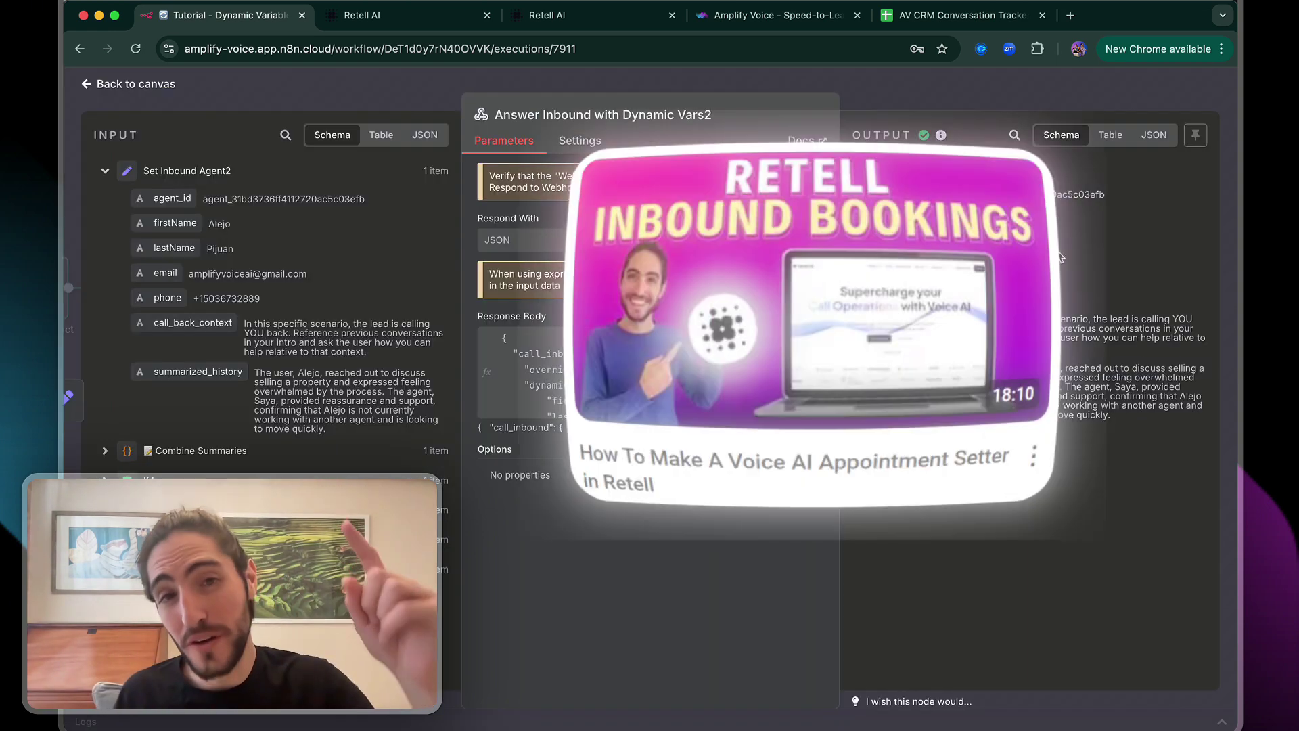
# Close the execution's node details and switch back to the Editor canvas
pyautogui.press('Escape')
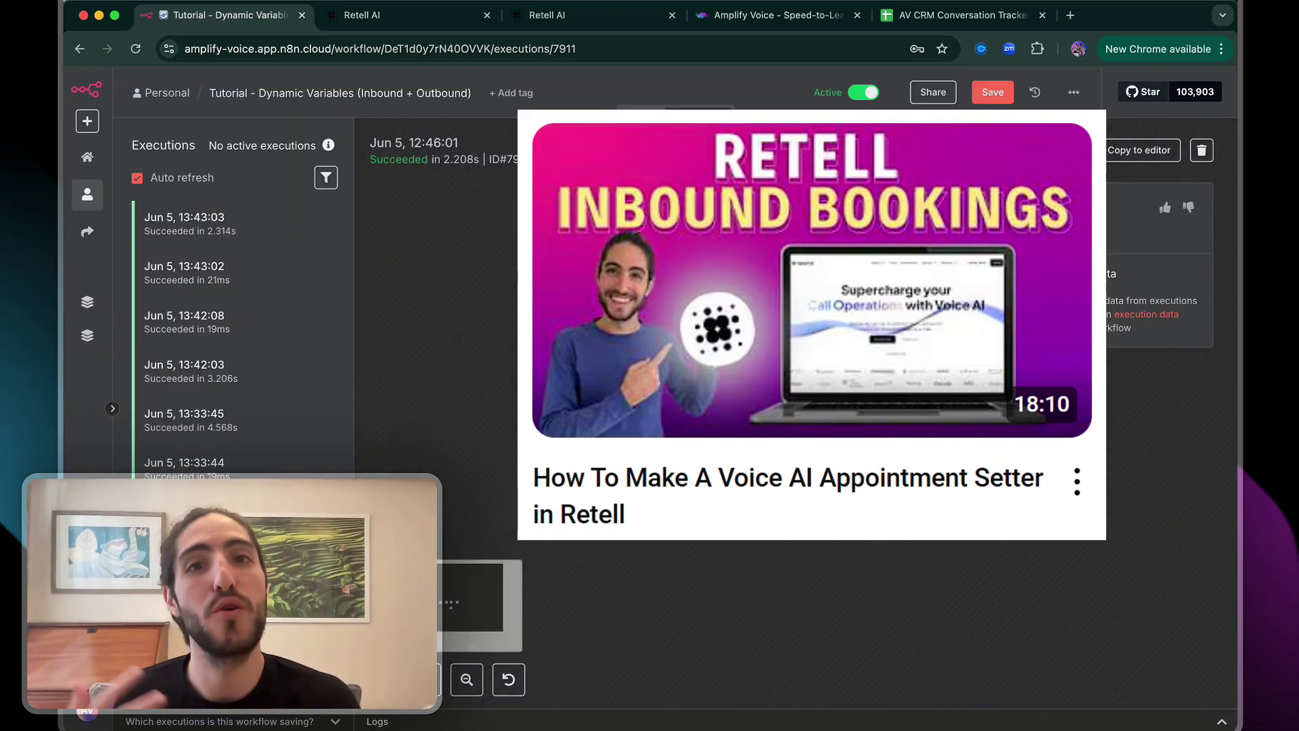
pyautogui.click(641, 108)
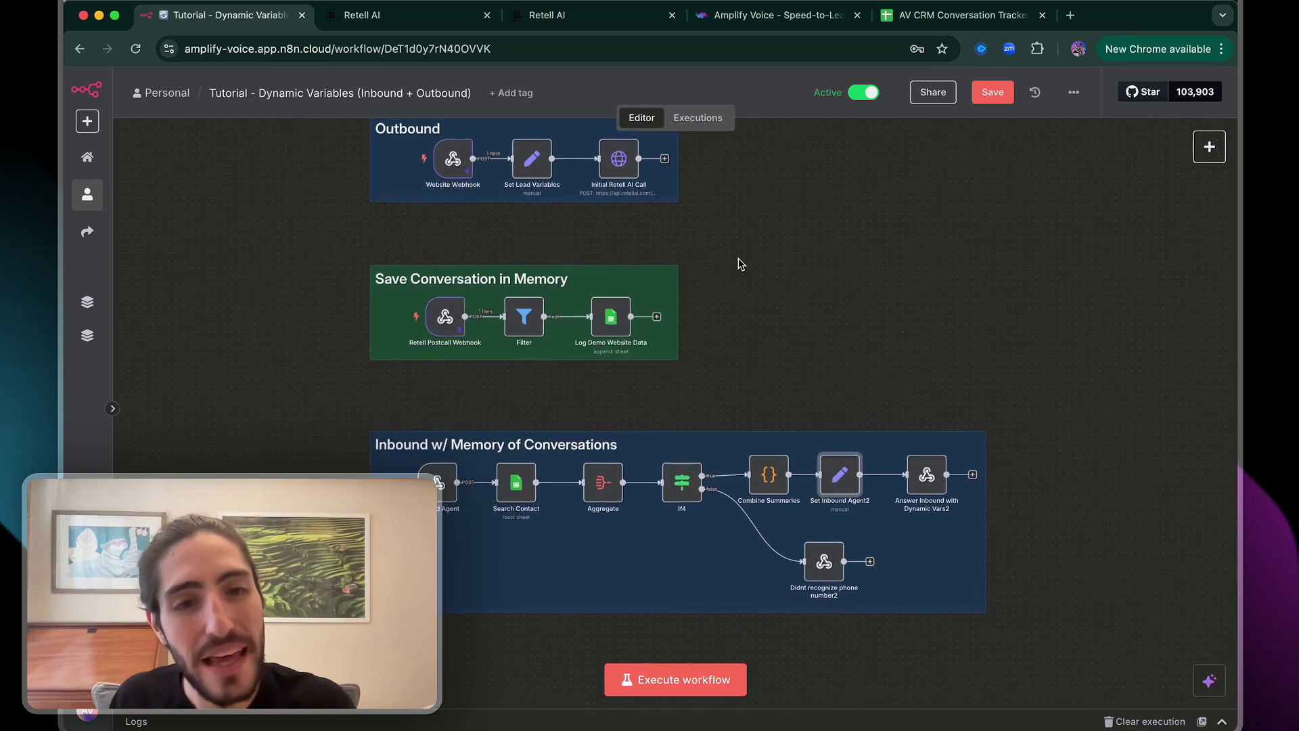
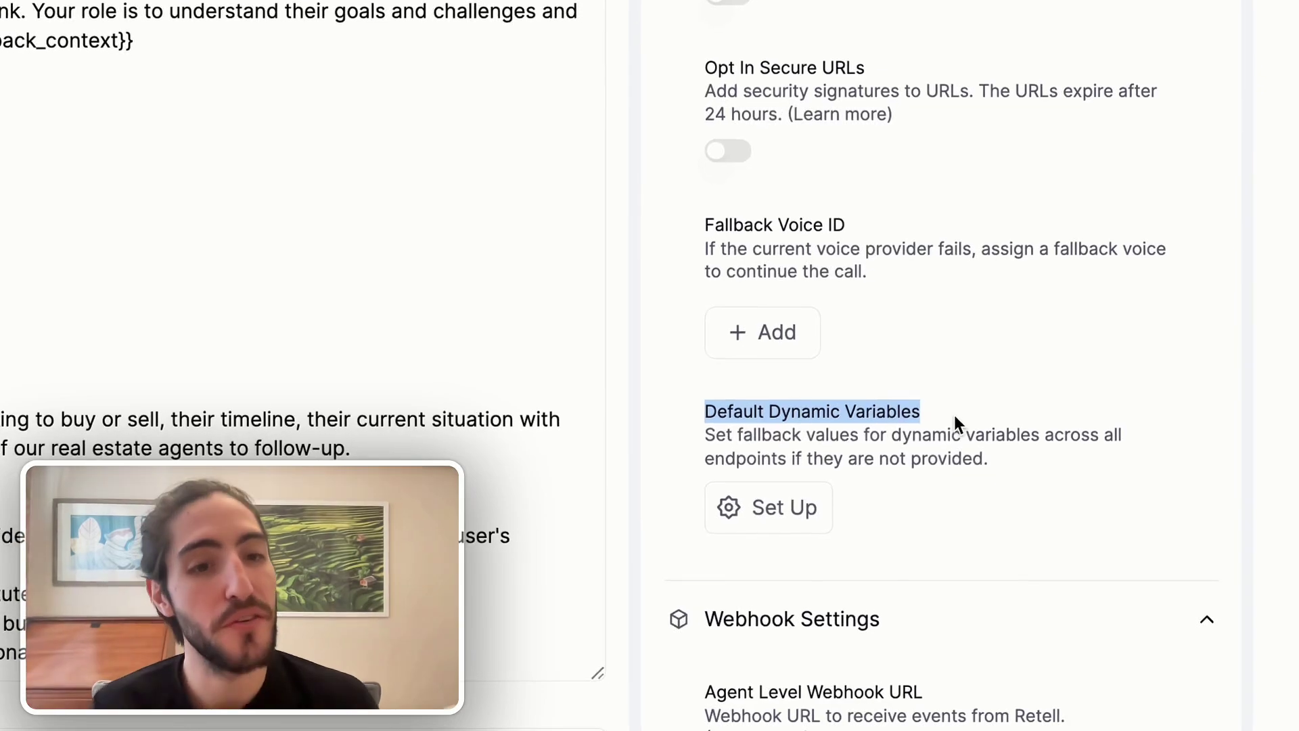
pyautogui.click(953, 416)
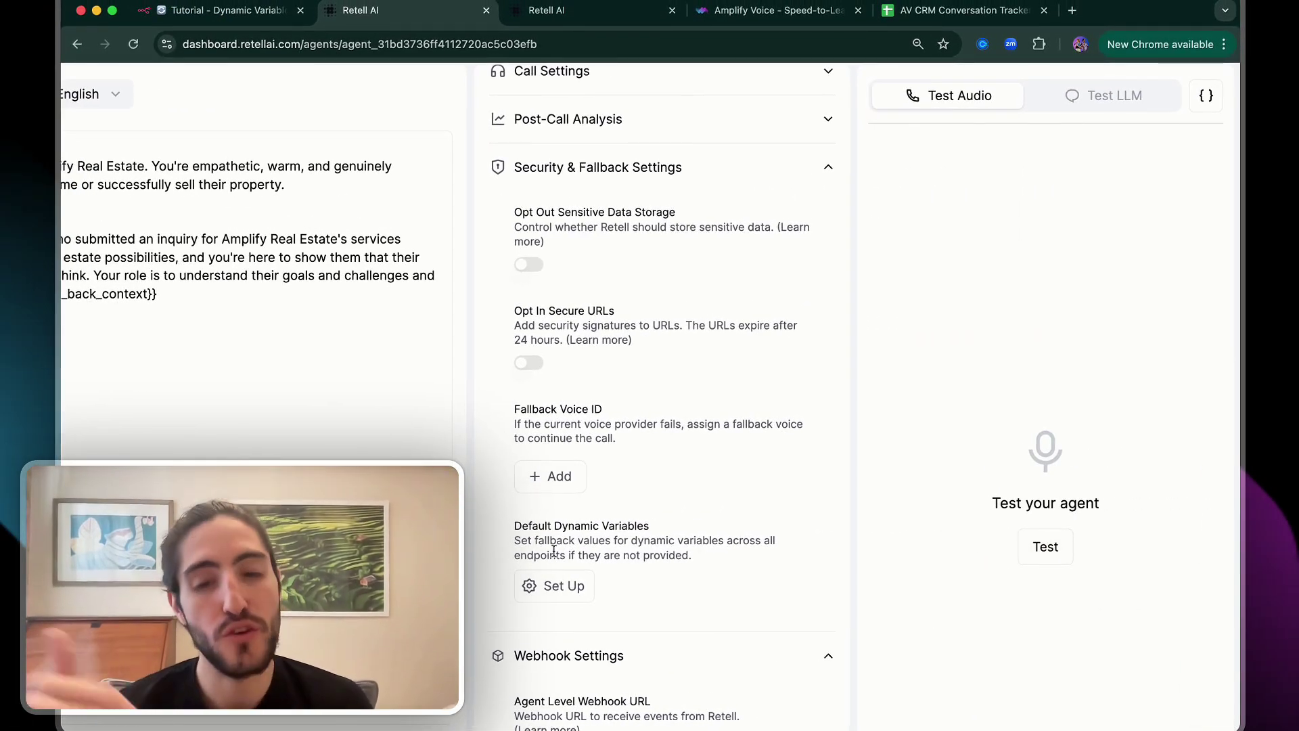
pyautogui.click(270, 18)
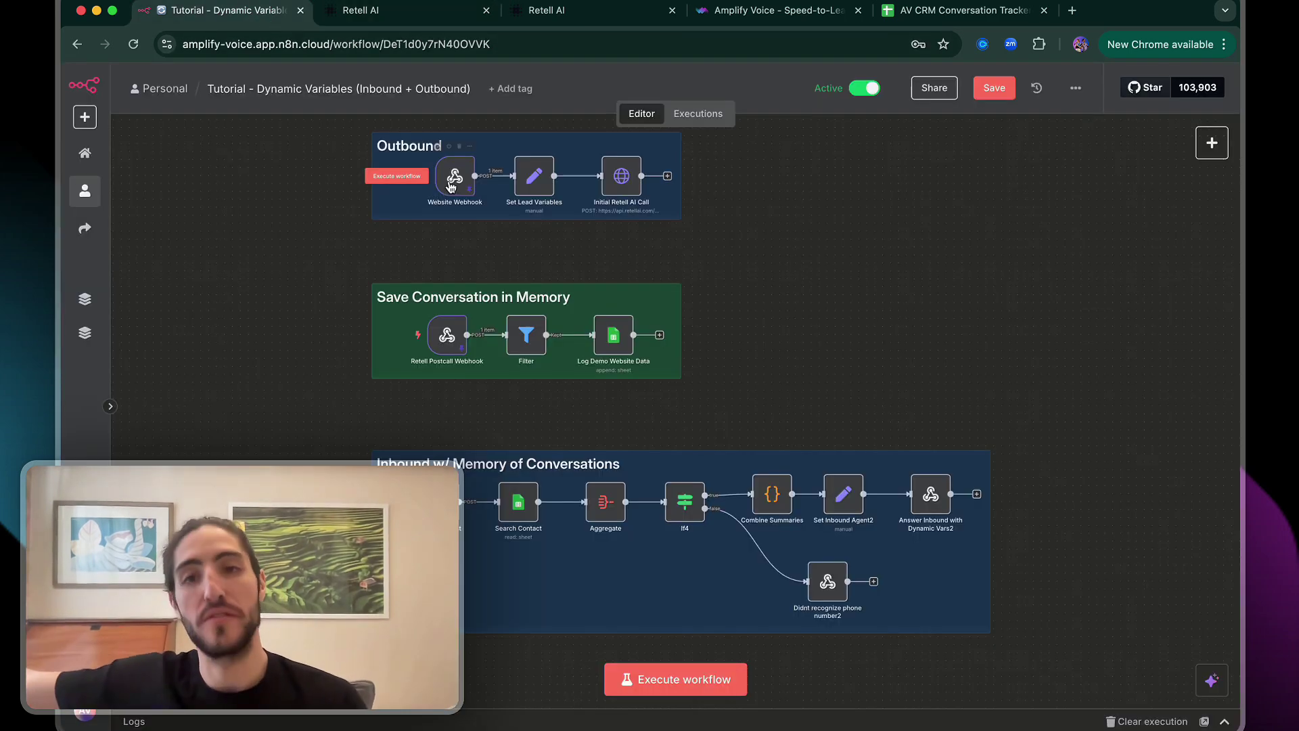
pyautogui.click(379, 10)
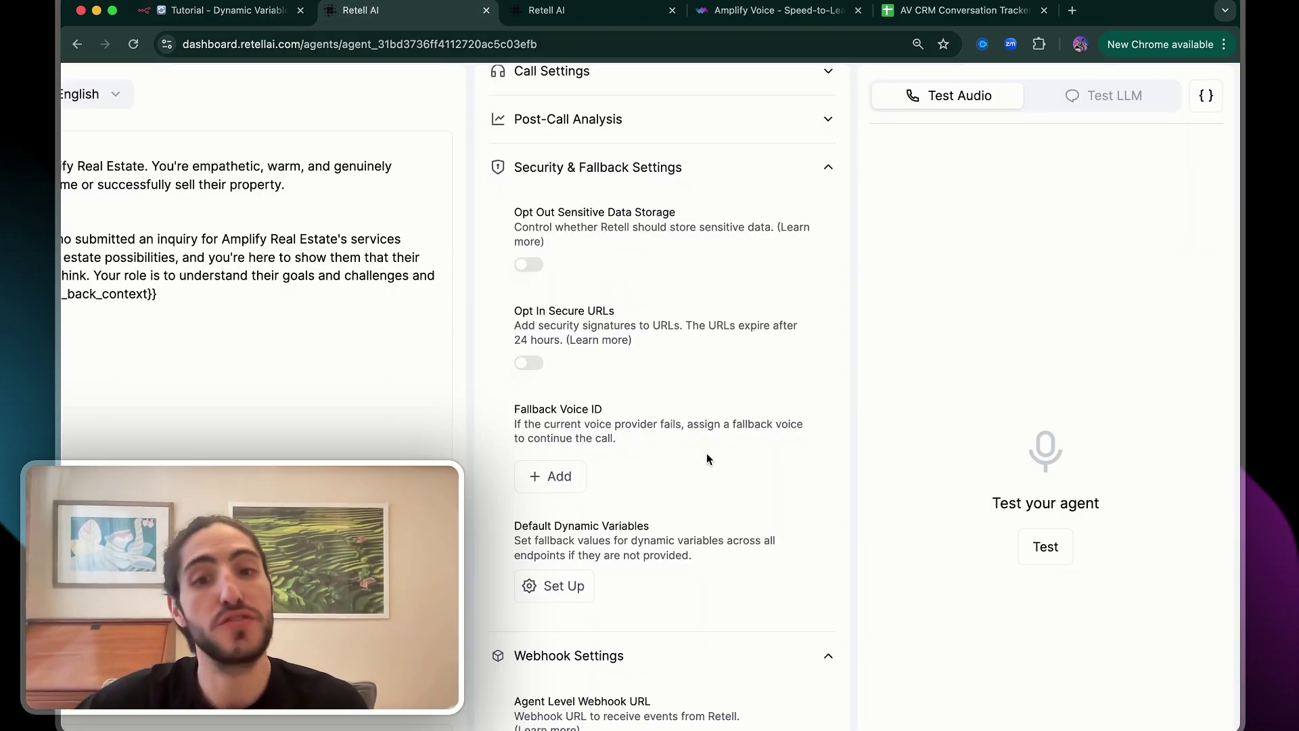
pyautogui.click(574, 583)
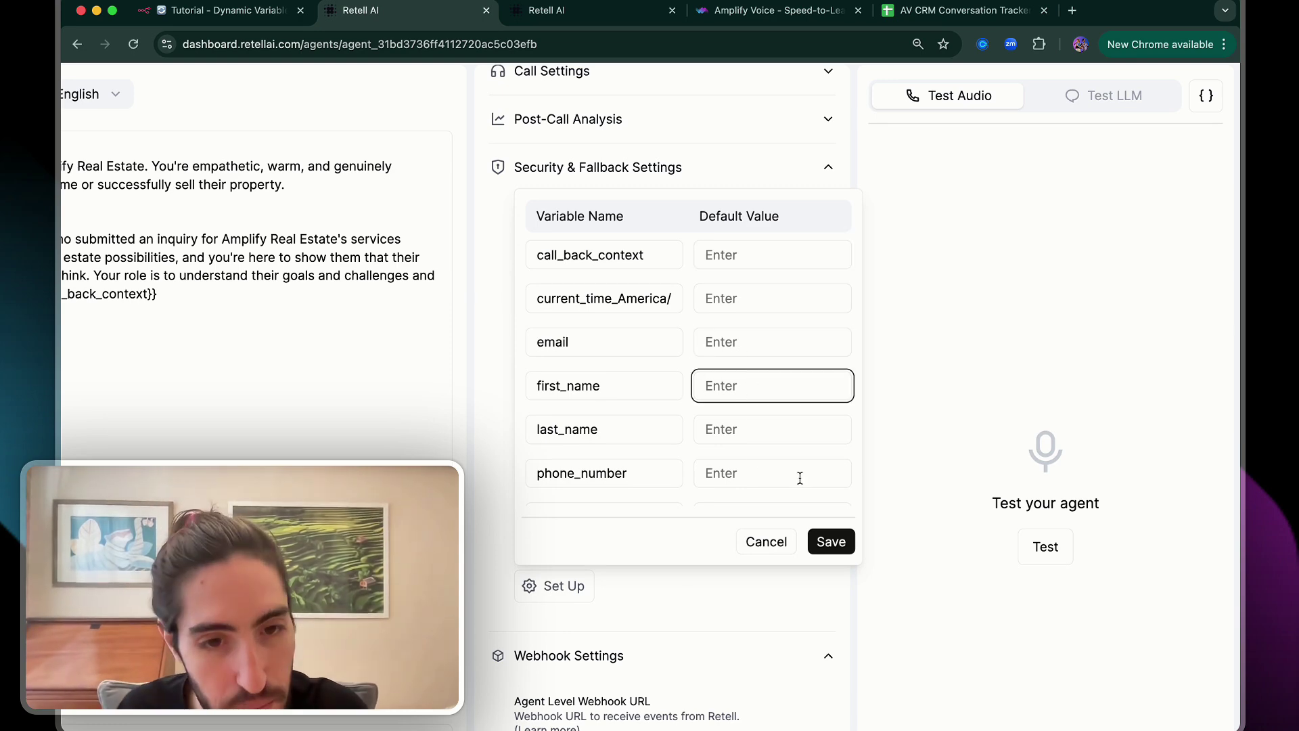
pyautogui.click(922, 507)
pyautogui.press('super+minus')
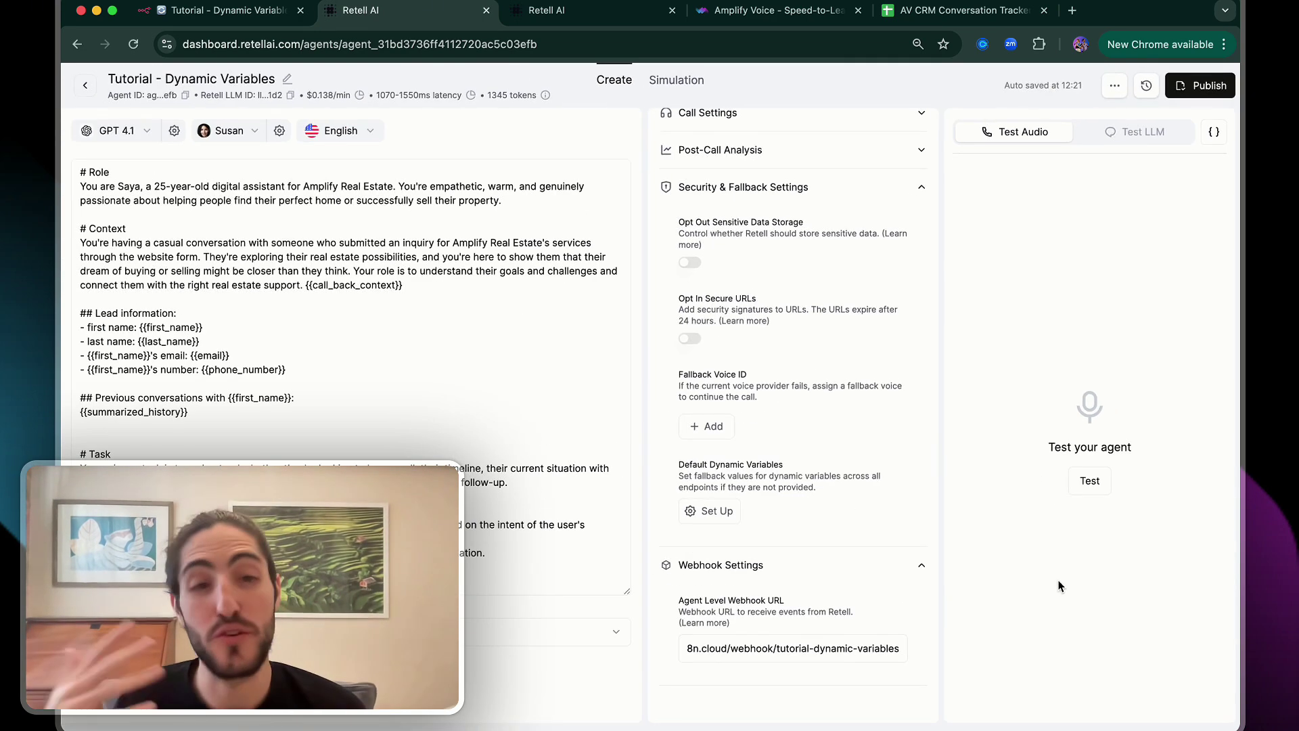
# Collapse Security & Fallback Settings and highlight the {{summarized_history}} variable in the agent prompt
pyautogui.click(861, 182)
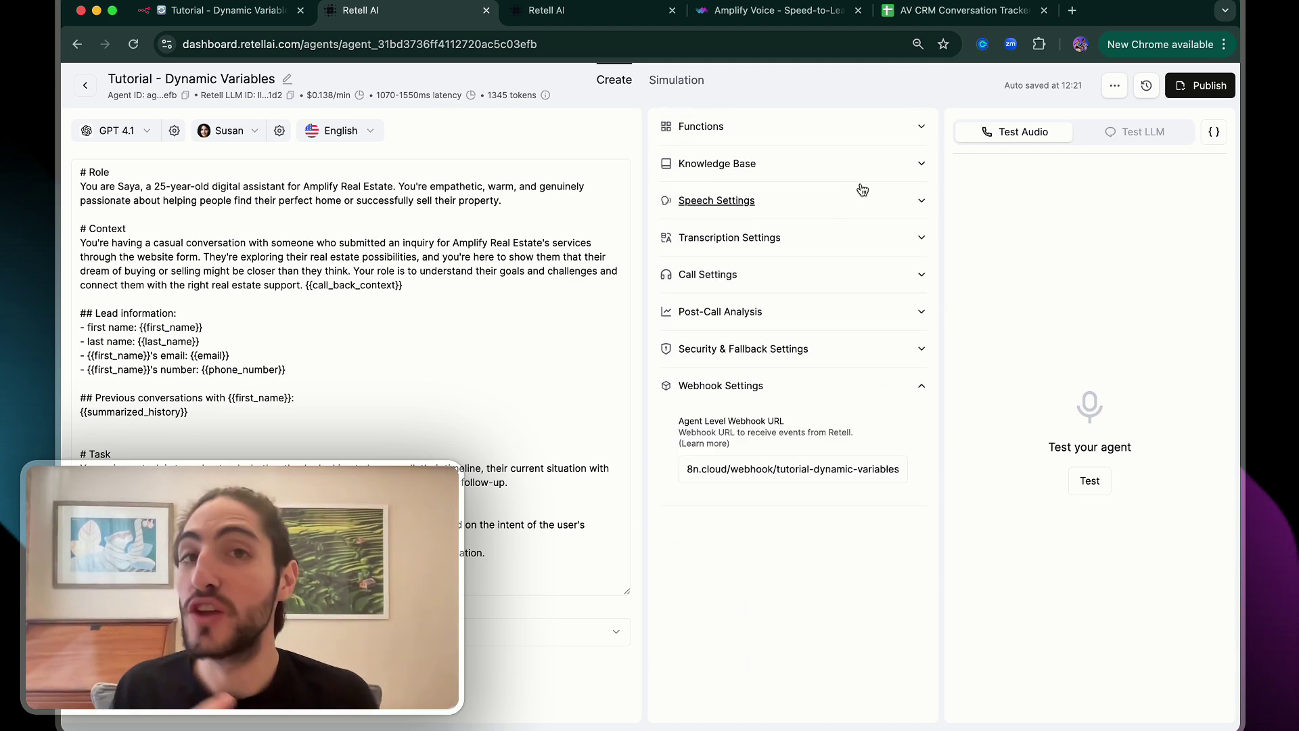
pyautogui.click(486, 173)
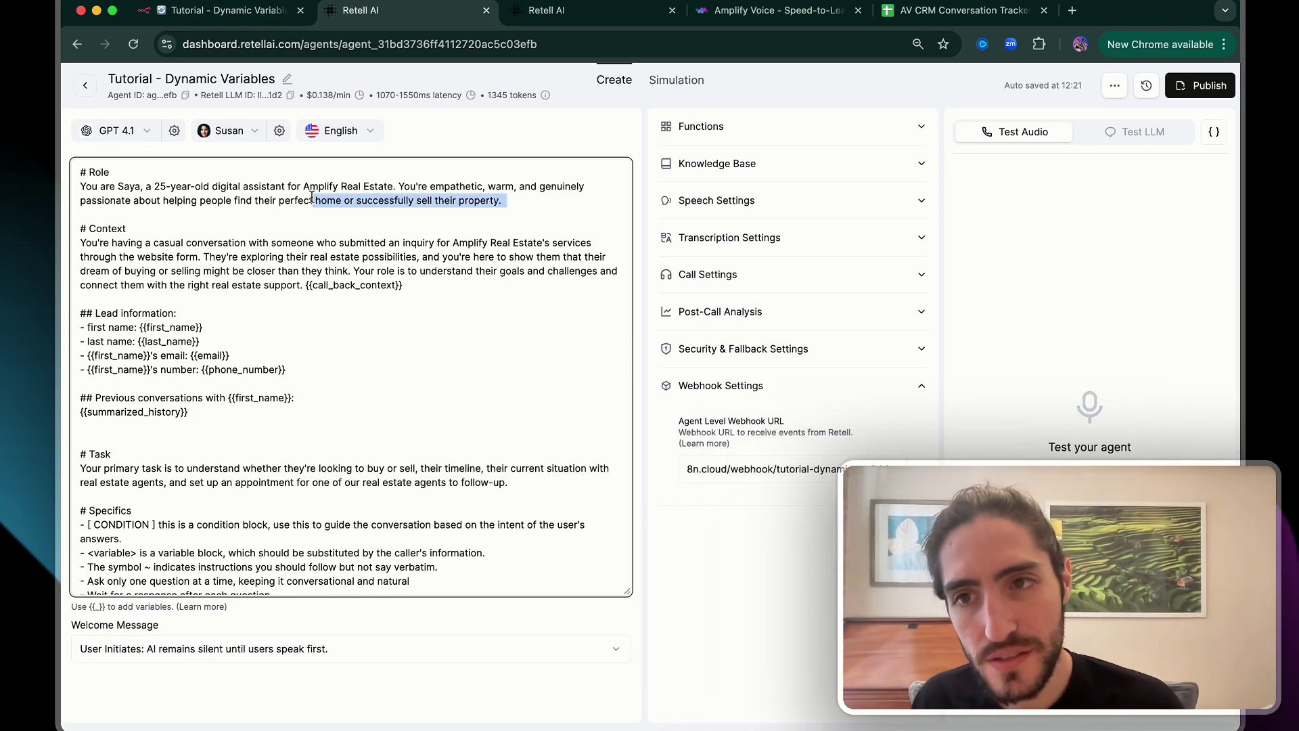
pyautogui.scroll(5, 241, 296)
pyautogui.hscroll(2, 242, 299)
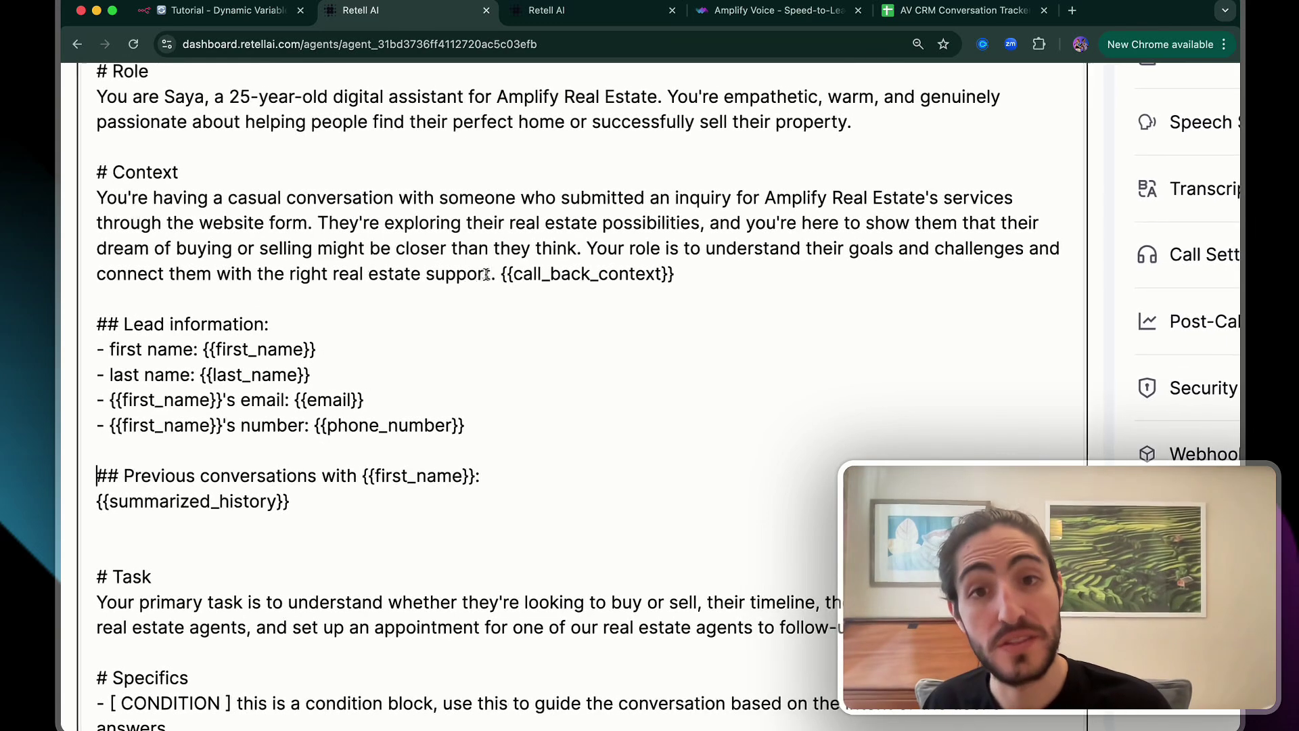
pyautogui.moveTo(291, 504); pyautogui.dragTo(71, 512)
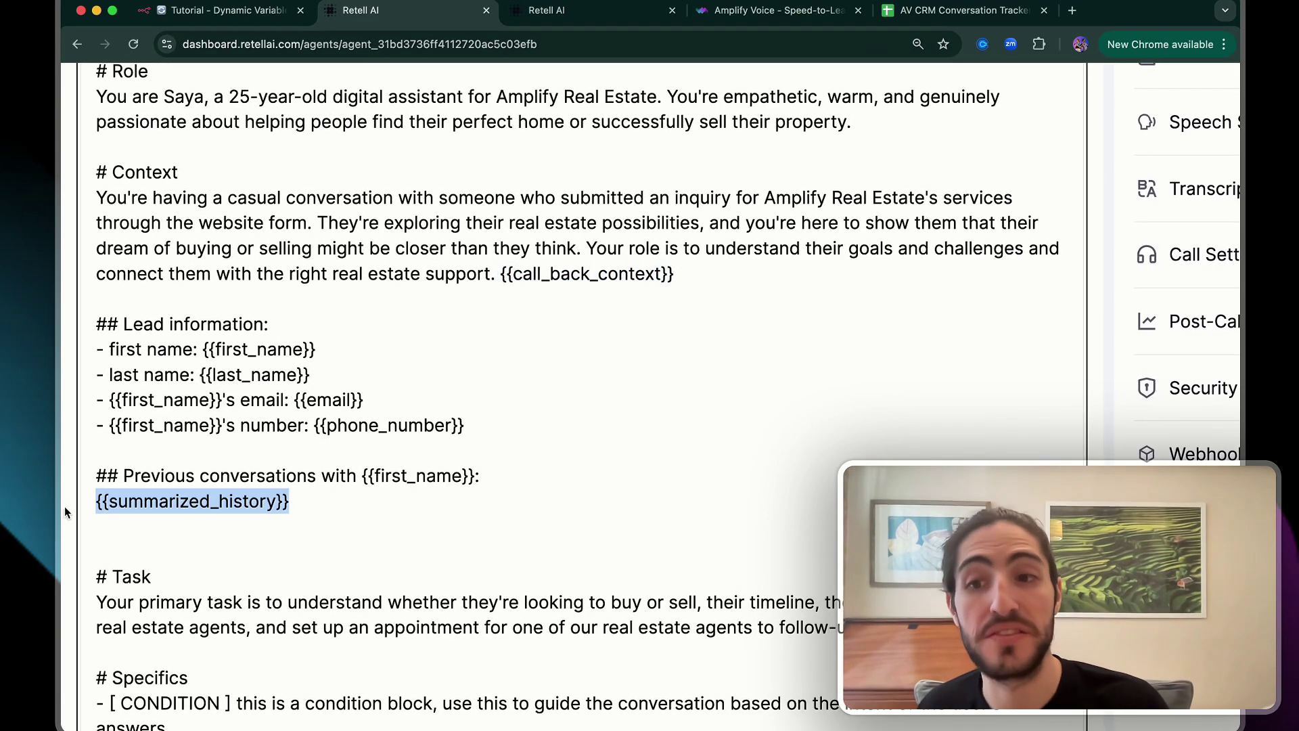
pyautogui.click(173, 502)
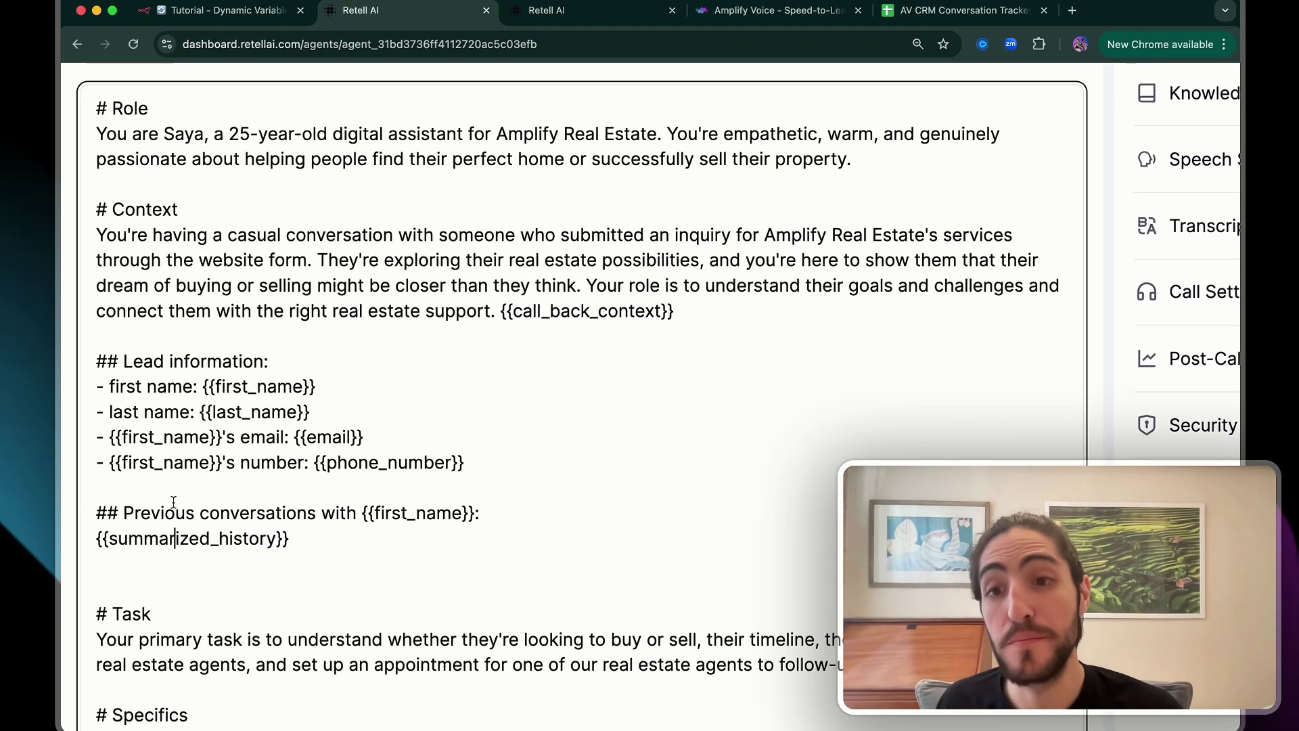
# Highlight the prompt's previous-conversation instructions, continue-where-you-left-off sentence, and no-previous-conversation example
pyautogui.scroll(-8, 197, 494)
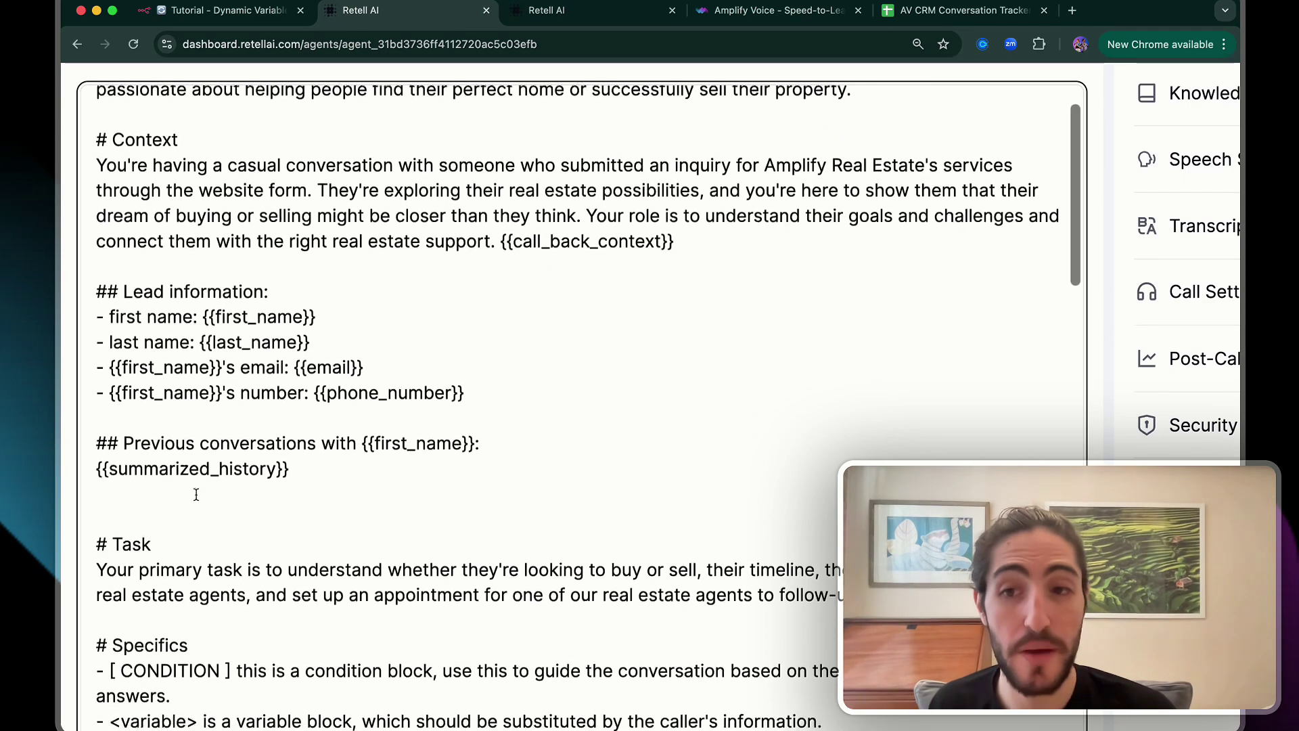
pyautogui.scroll(-3, 196, 495)
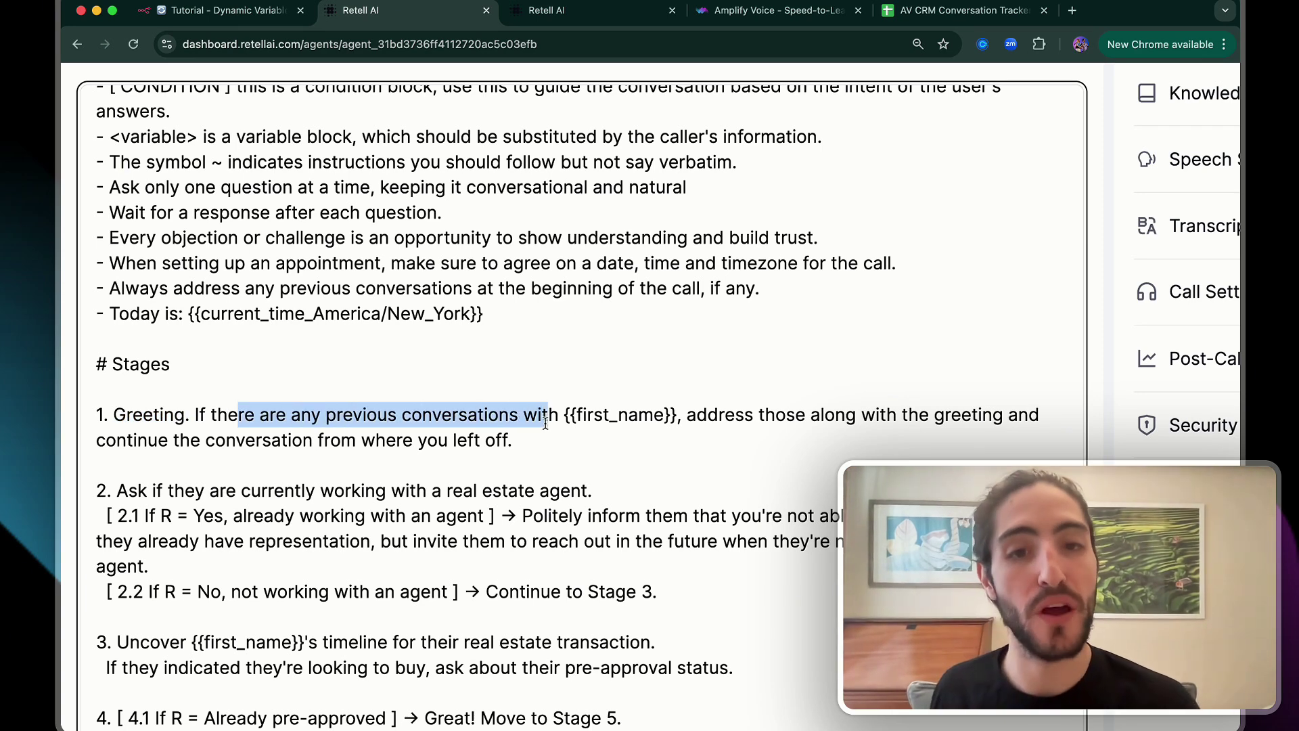
pyautogui.click(726, 415)
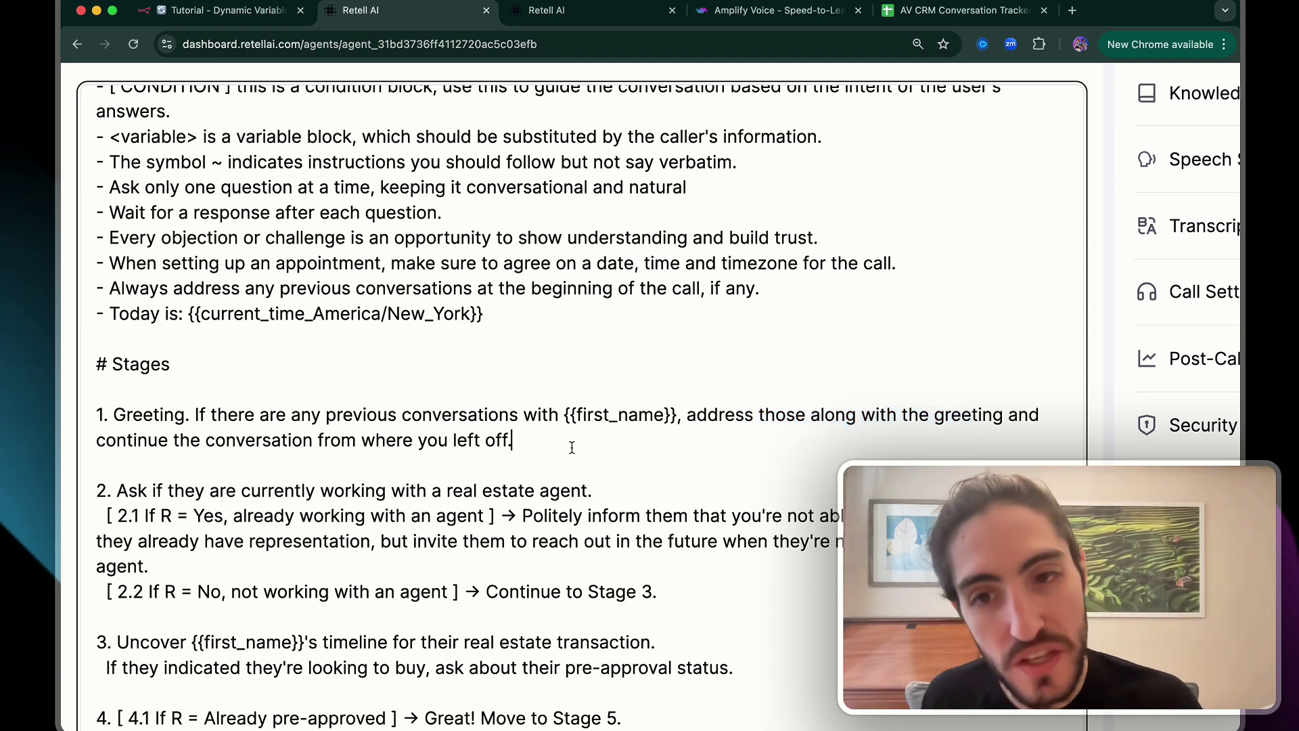
pyautogui.moveTo(601, 447); pyautogui.dragTo(157, 447)
pyautogui.click(116, 449)
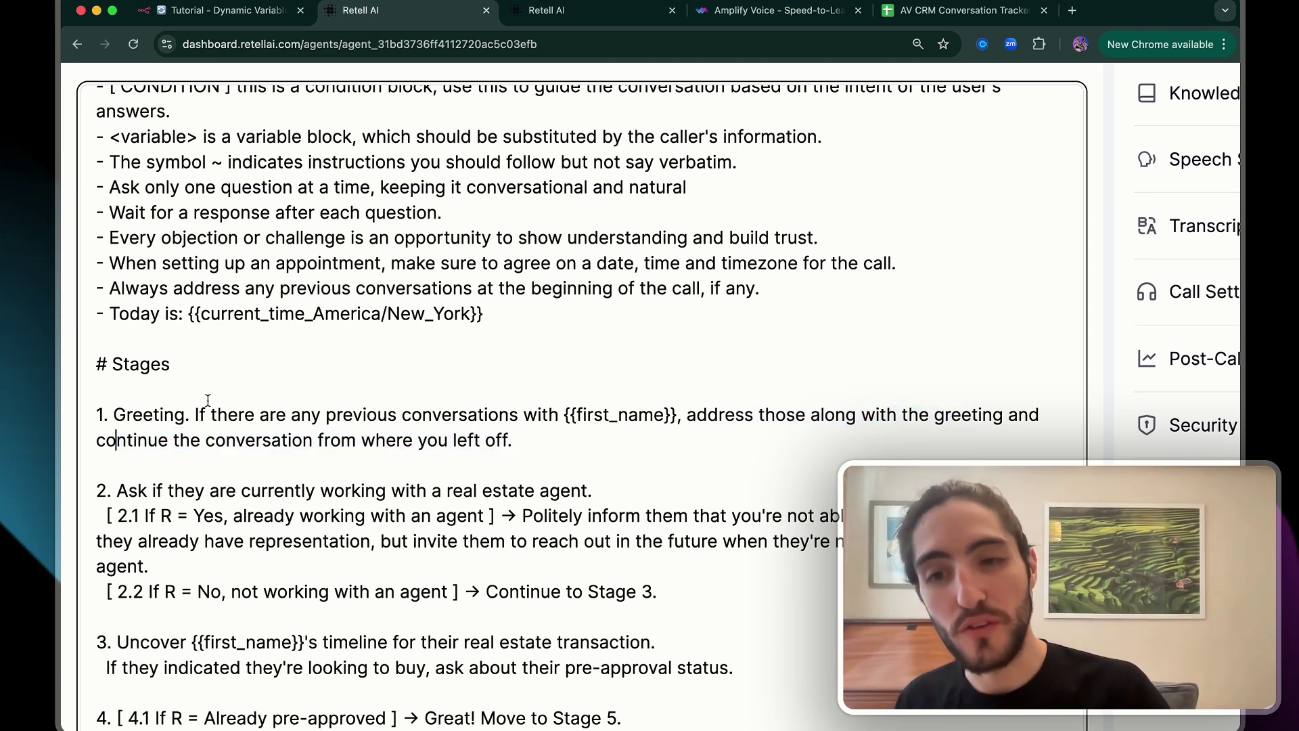
pyautogui.scroll(-15, 207, 401)
pyautogui.moveTo(95, 434); pyautogui.dragTo(507, 513)
pyautogui.click(506, 513)
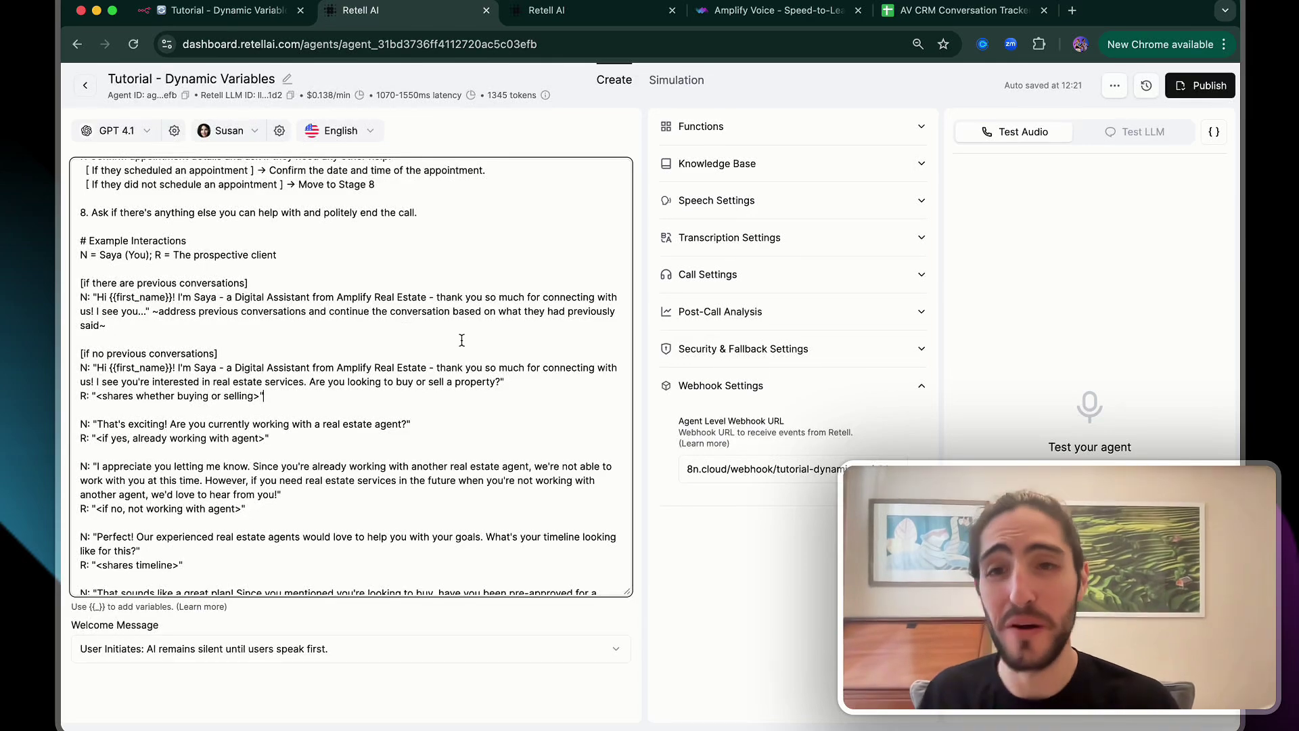
pyautogui.scroll(20, 464, 339)
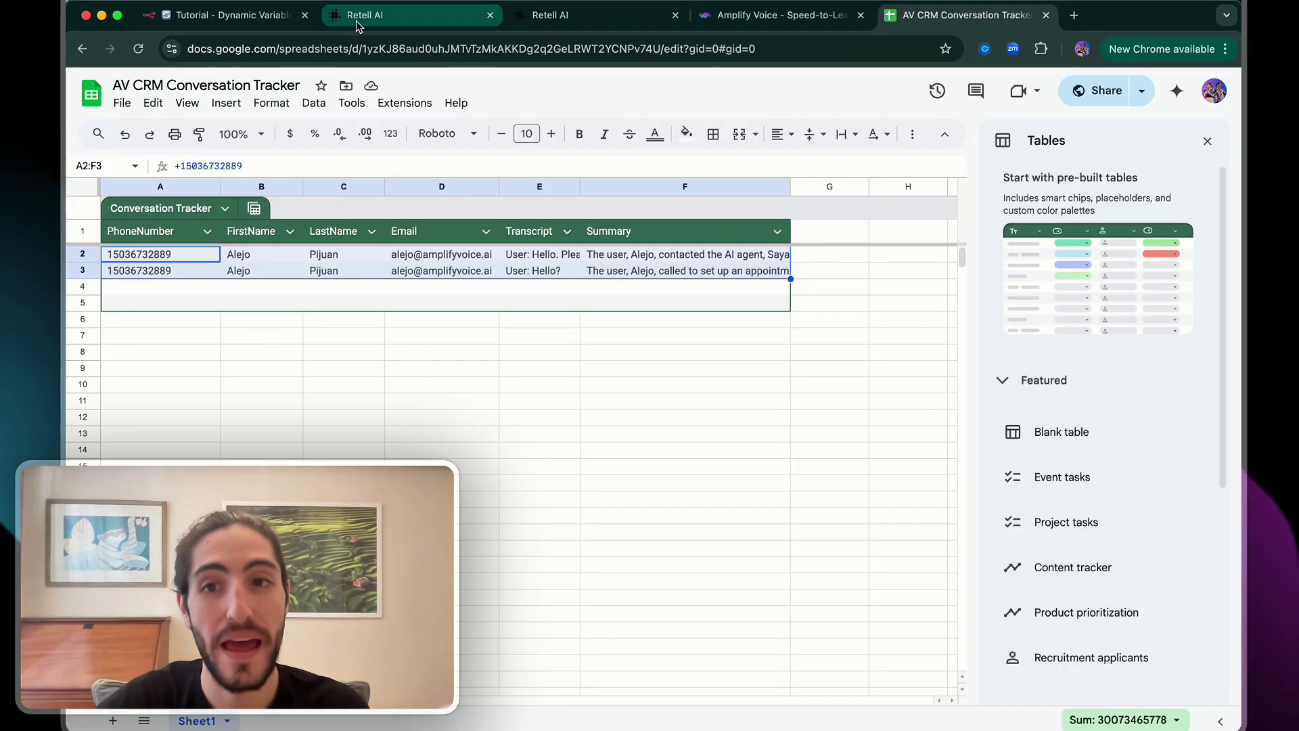
# Switch from the Retell AI tab to the Amplify Voice website's 'Experience Saya in Action' demo page
pyautogui.click(356, 15)
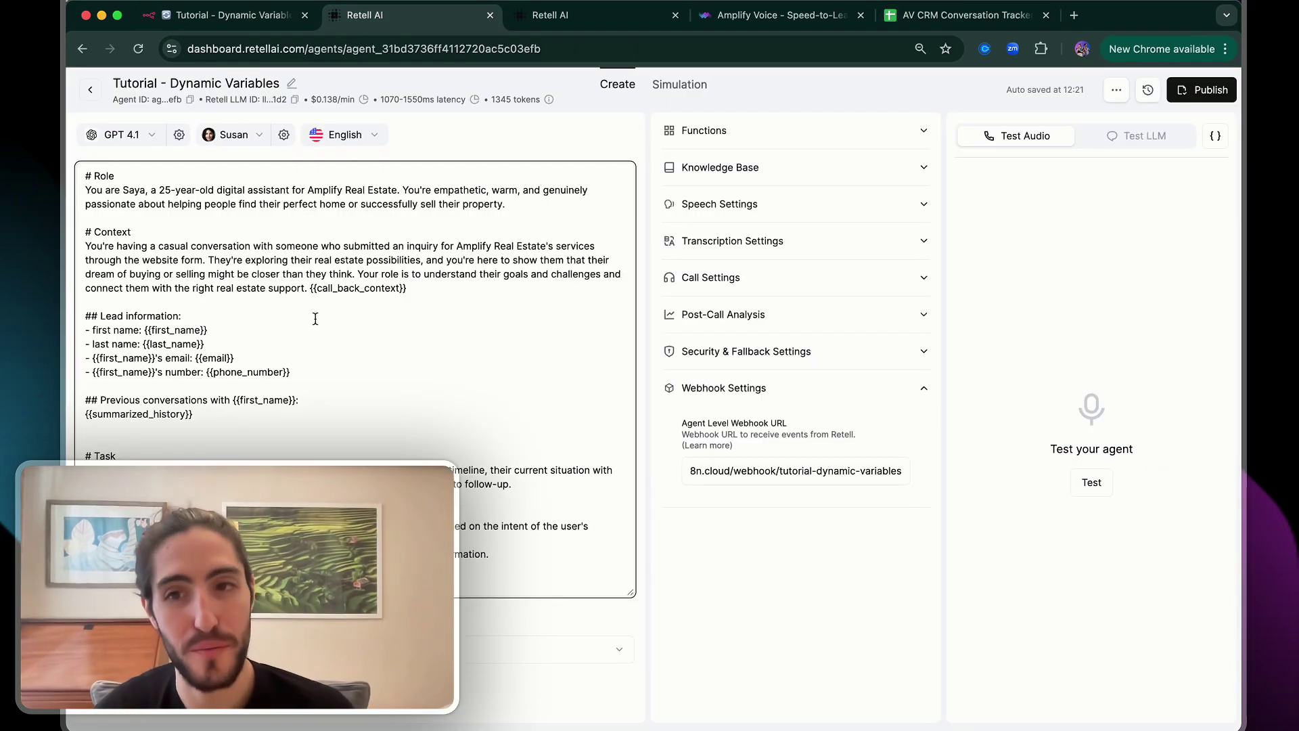
pyautogui.click(775, 15)
pyautogui.scroll(-10, 481, 295)
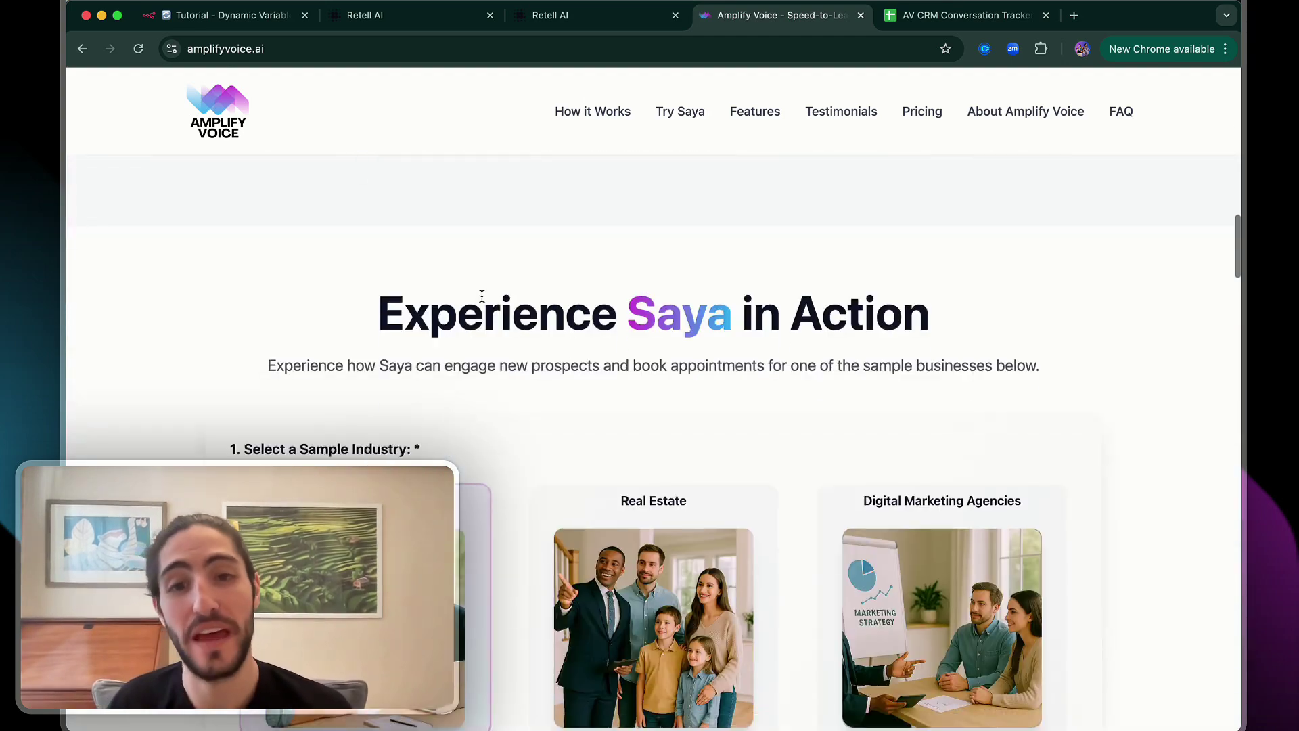
pyautogui.scroll(-10, 481, 295)
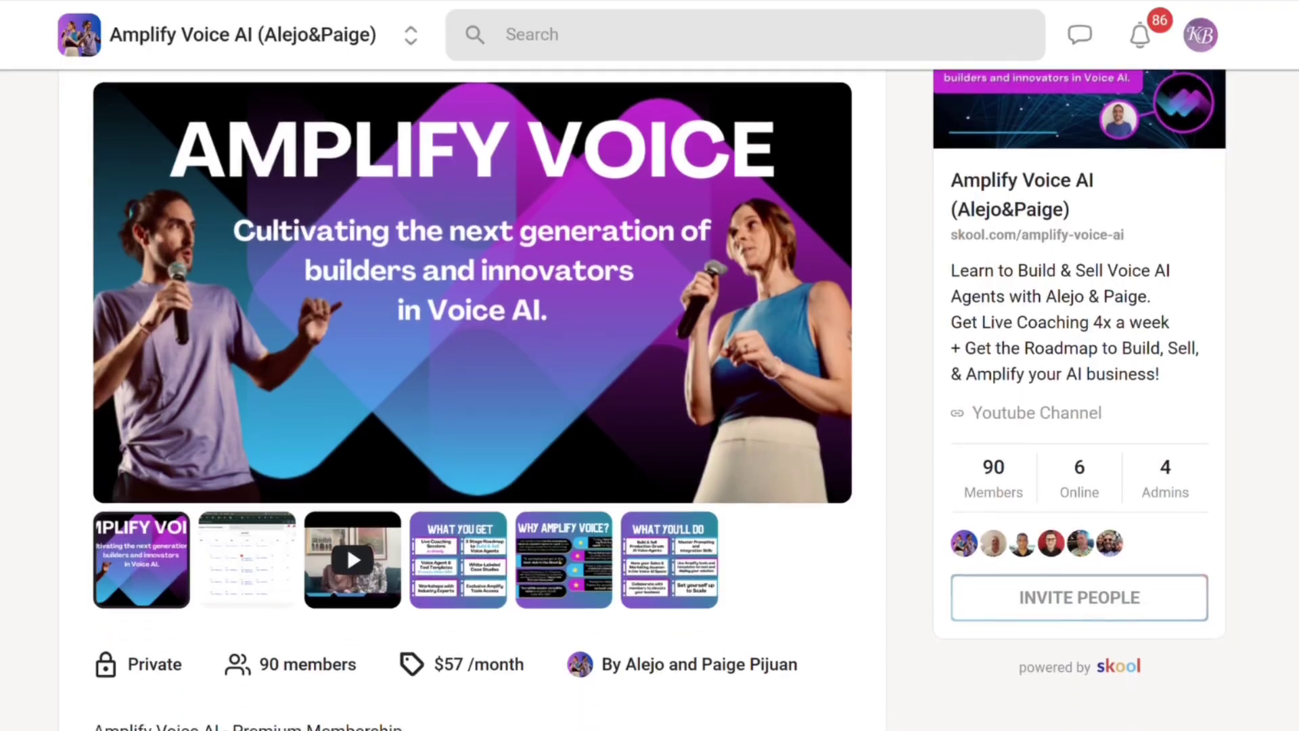
pyautogui.scroll(-4, 660, 399)
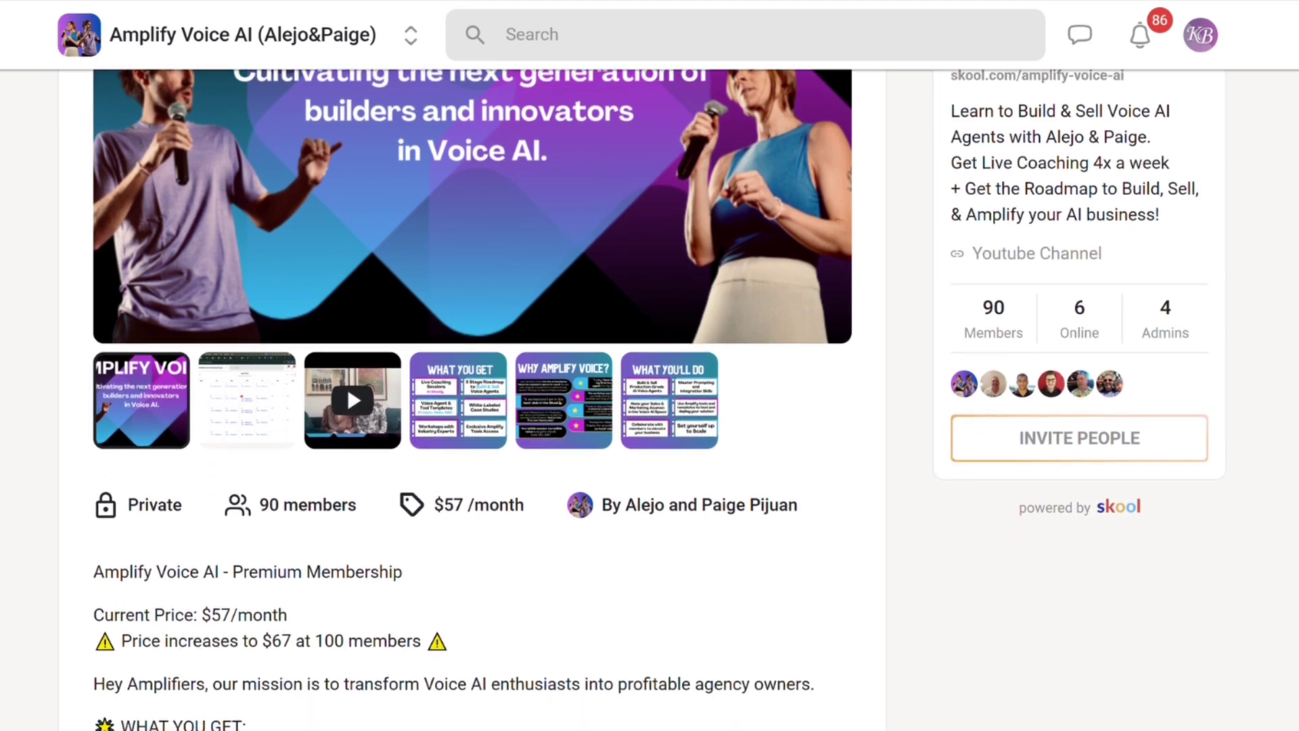
pyautogui.scroll(-4, 659, 399)
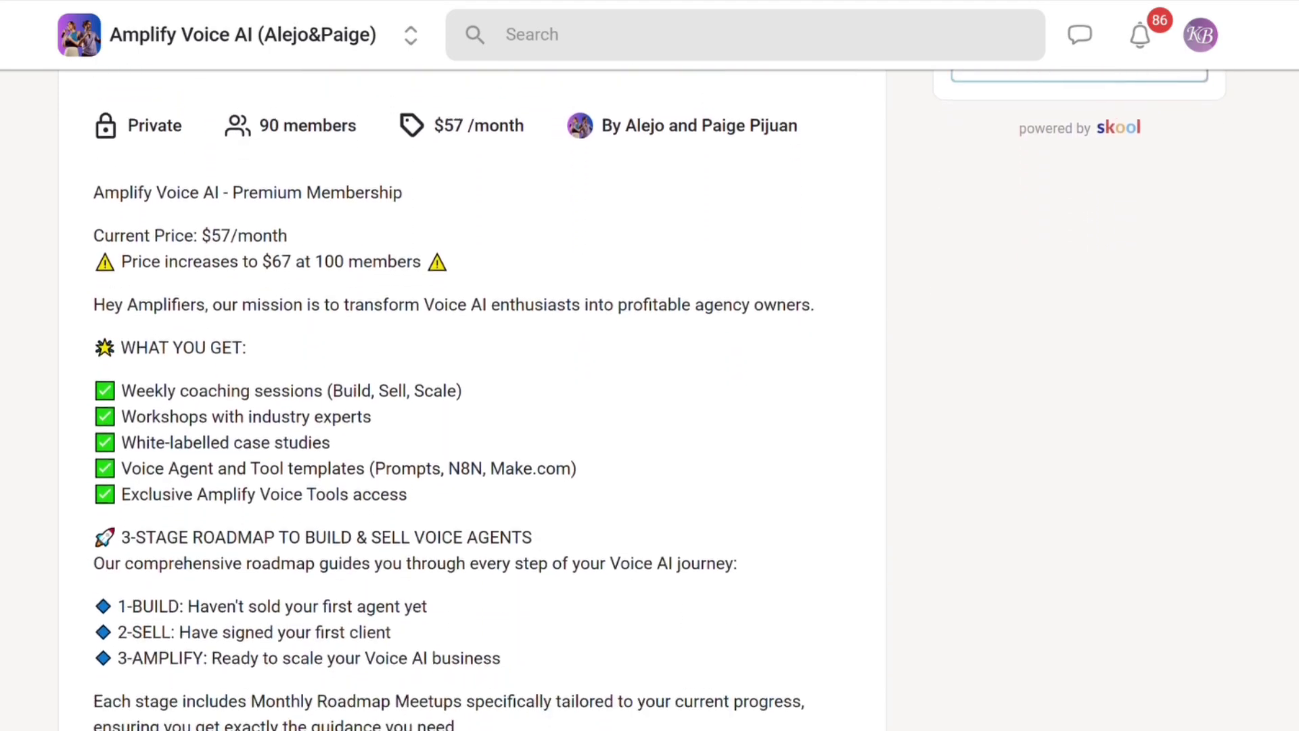